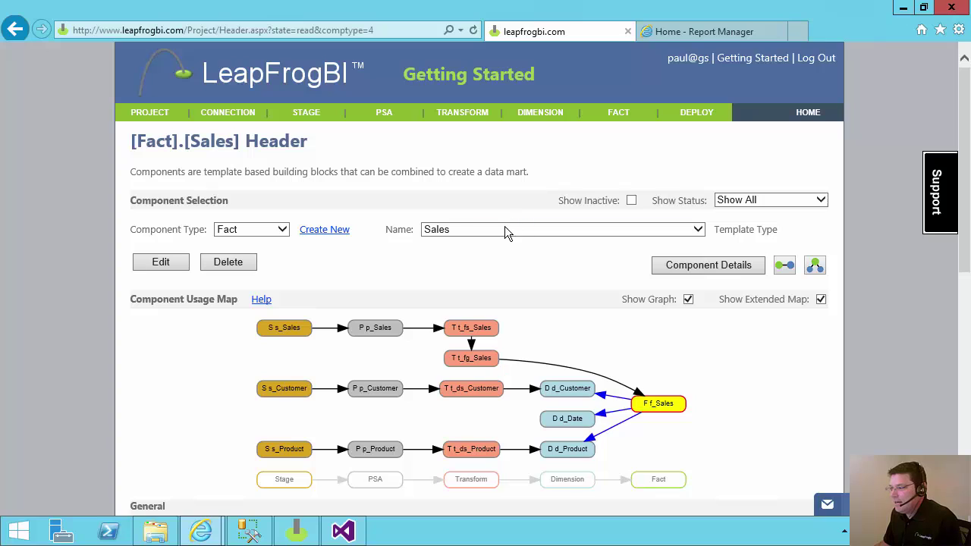
Show the star-shaped usage map linking the Sales fact to its dimensions
{"action": "left_click", "coordinate": [505, 228]}
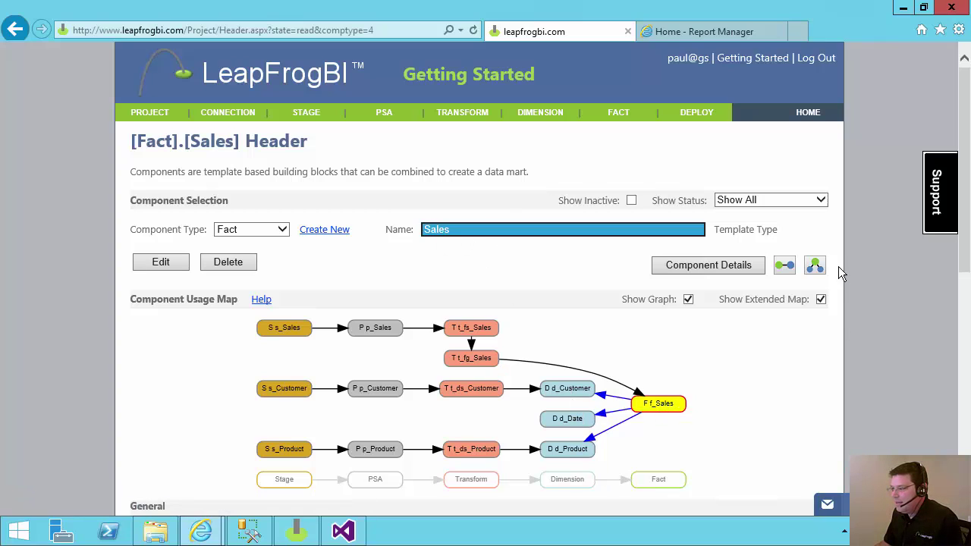
{"action": "left_click", "coordinate": [815, 266]}
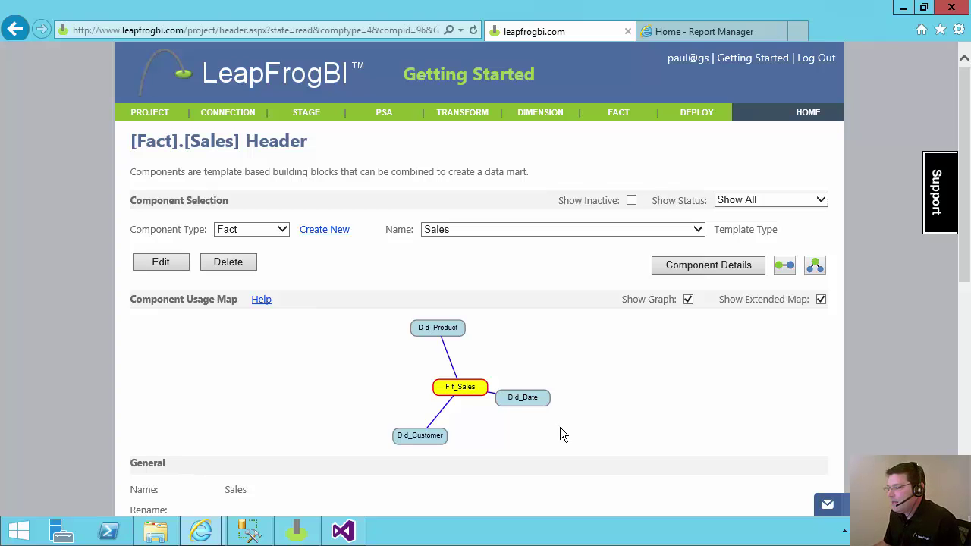
On the project's Precedence Solution page, auto-fill the execution order of all components and save the current values
{"action": "mouse_move", "coordinate": [696, 115]}
{"action": "left_click", "coordinate": [689, 132]}
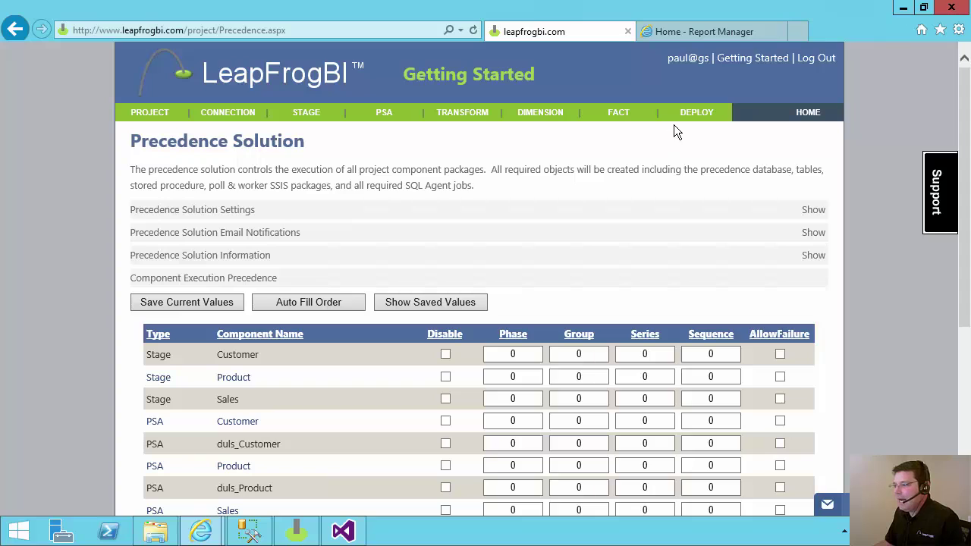
{"action": "mouse_move", "coordinate": [675, 116]}
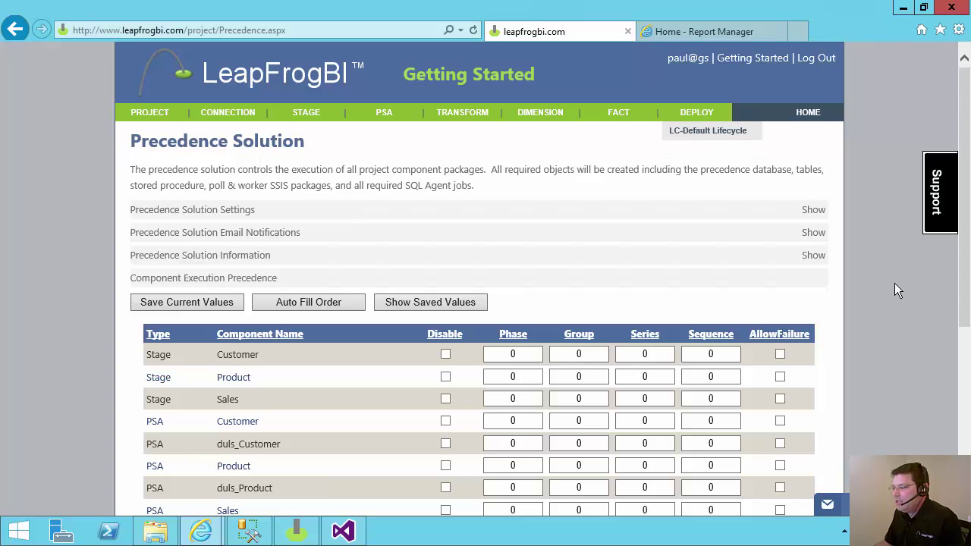
{"action": "scroll", "coordinate": [895, 285], "scroll_direction": "down", "scroll_amount": 1}
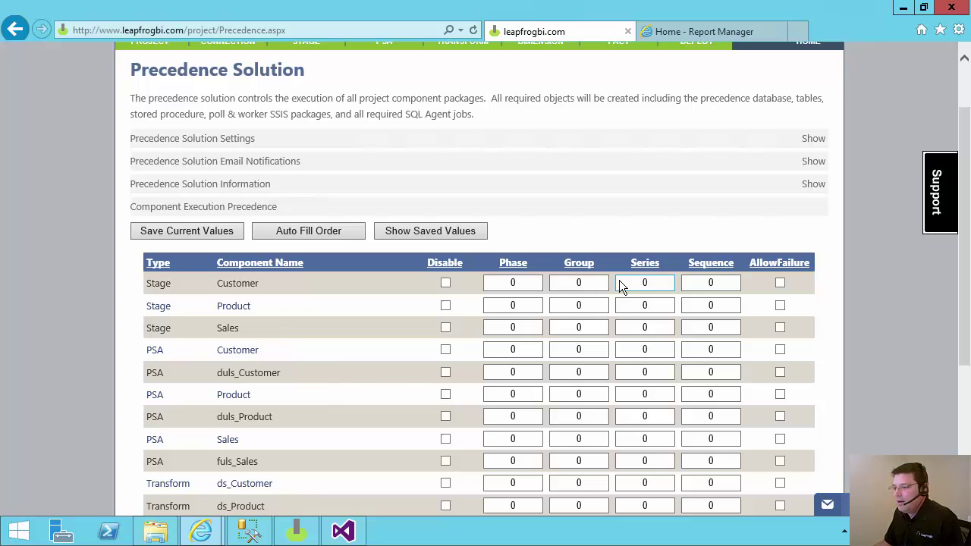
{"action": "scroll", "coordinate": [619, 280], "scroll_direction": "down", "scroll_amount": 3}
{"action": "scroll", "coordinate": [612, 279], "scroll_direction": "up", "scroll_amount": 1}
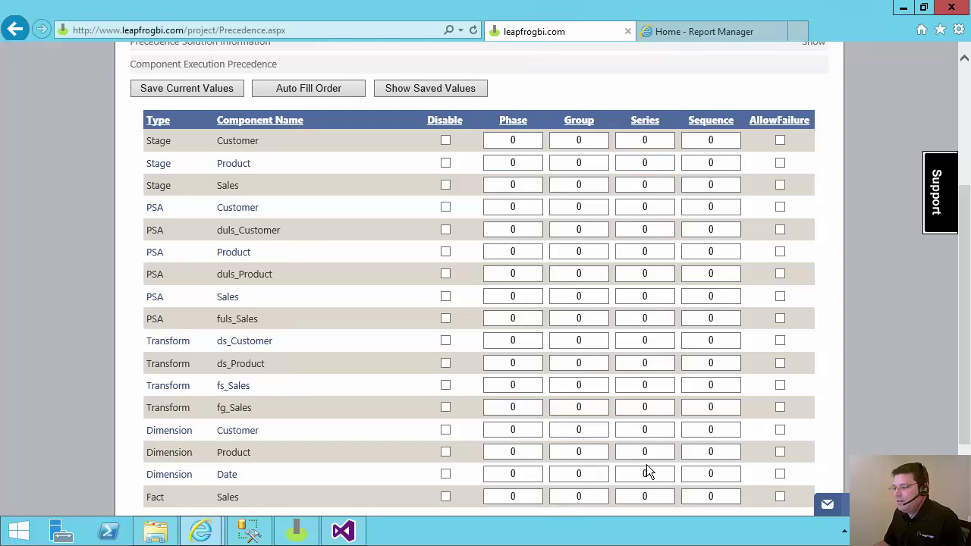
{"action": "left_click", "coordinate": [312, 88]}
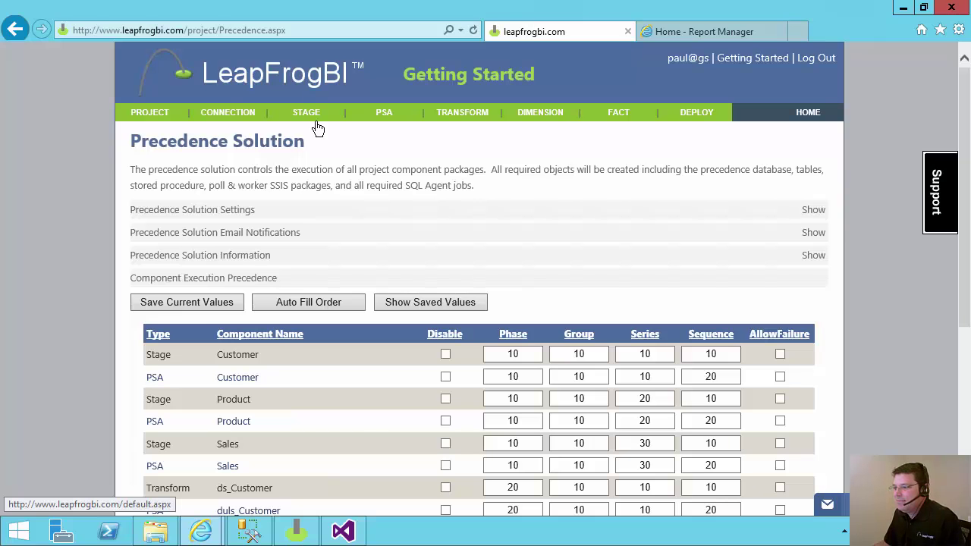
{"action": "left_click", "coordinate": [201, 303]}
{"action": "mouse_move", "coordinate": [166, 535]}
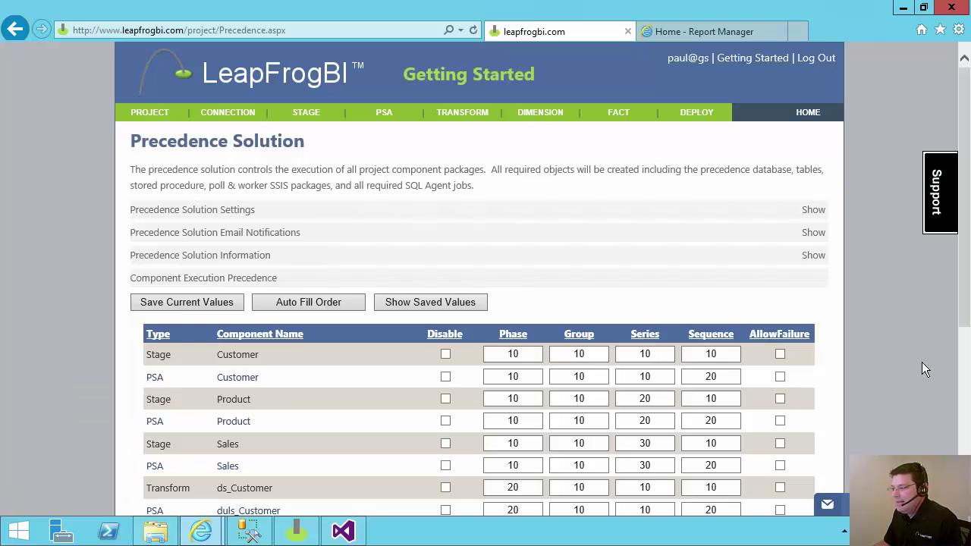
{"action": "scroll", "coordinate": [922, 362], "scroll_direction": "down", "scroll_amount": 5}
{"action": "scroll", "coordinate": [921, 361], "scroll_direction": "up", "scroll_amount": 5}
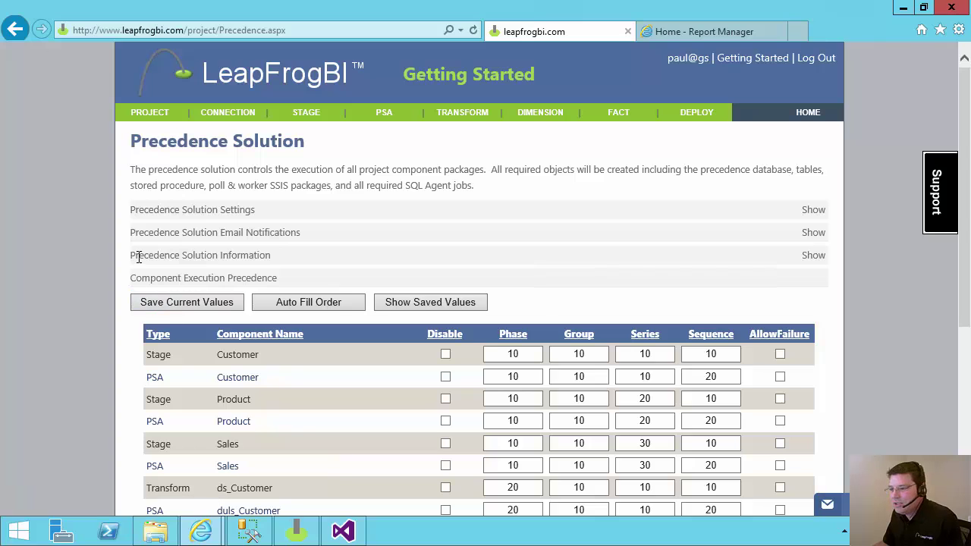
Review the Precedence Solution Information with its phase diagram and the Email Notifications settings, collapsing each section again
{"action": "left_click", "coordinate": [173, 255]}
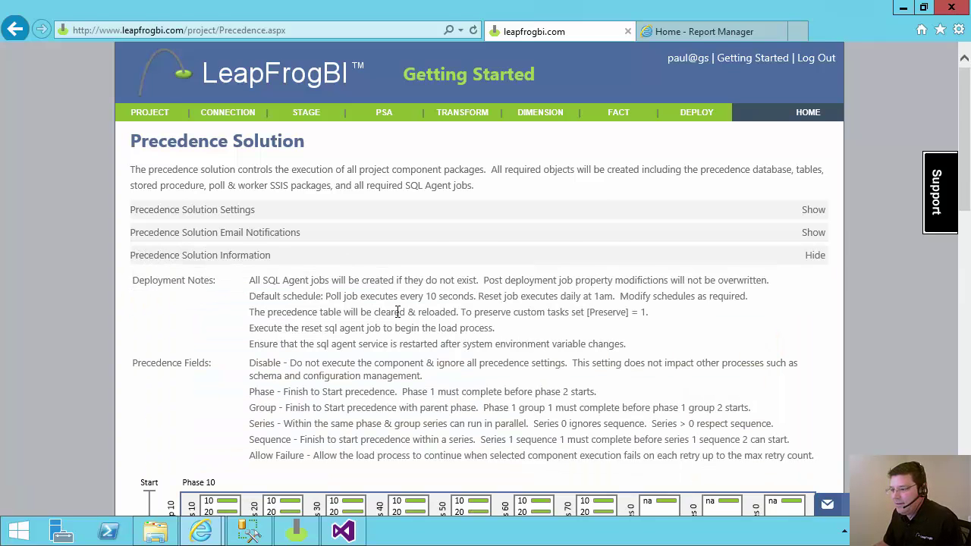
{"action": "scroll", "coordinate": [394, 311], "scroll_direction": "down", "scroll_amount": 3}
{"action": "scroll", "coordinate": [527, 190], "scroll_direction": "down", "scroll_amount": 3}
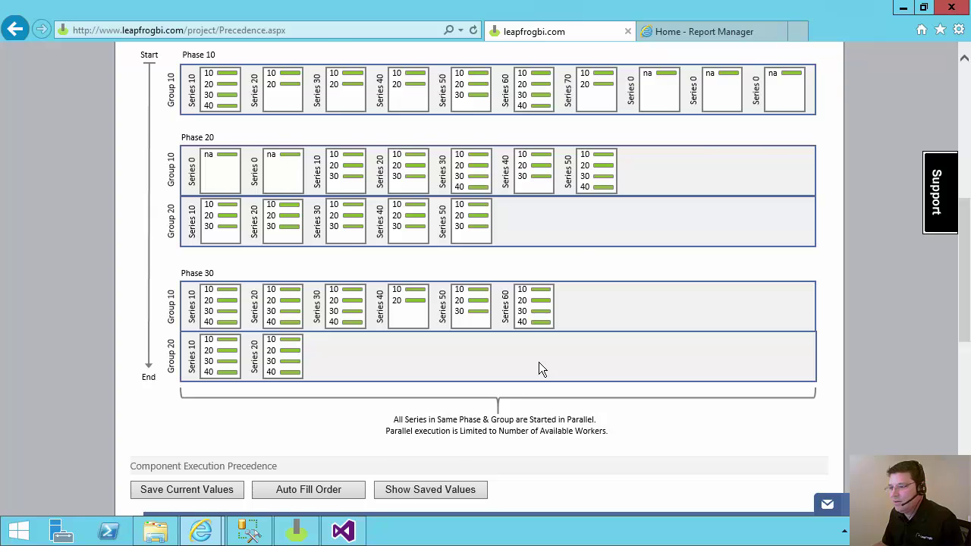
{"action": "scroll", "coordinate": [540, 367], "scroll_direction": "up", "scroll_amount": 2}
{"action": "scroll", "coordinate": [540, 369], "scroll_direction": "up", "scroll_amount": 3}
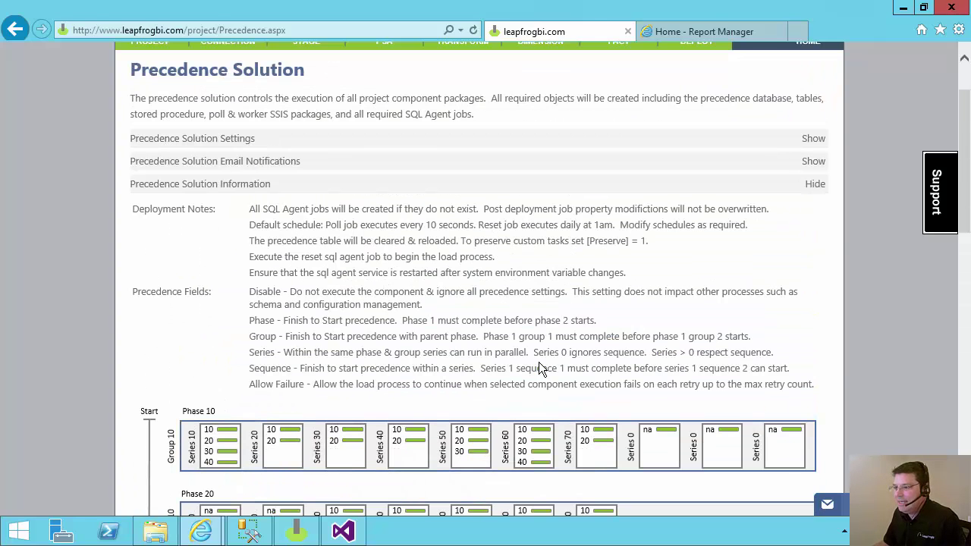
{"action": "left_click", "coordinate": [376, 186]}
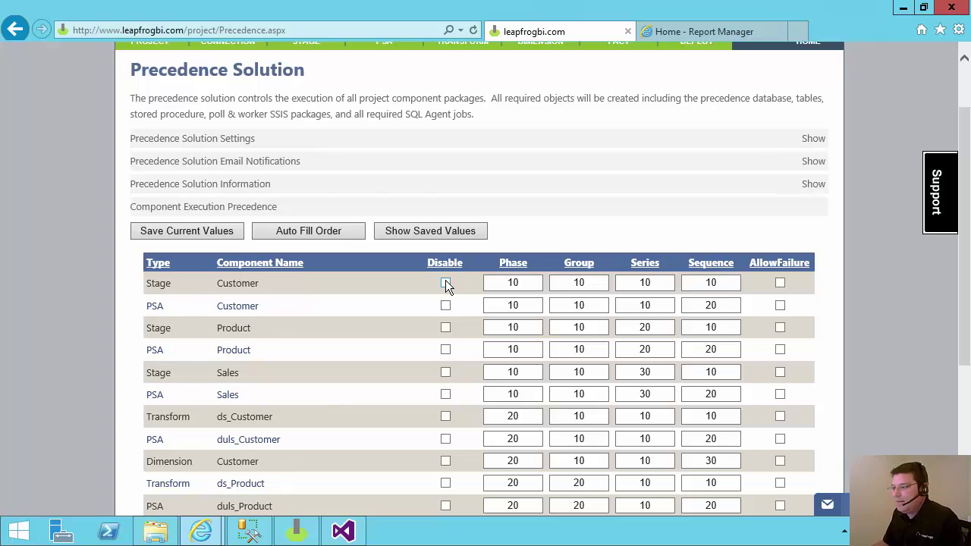
{"action": "left_click", "coordinate": [194, 160]}
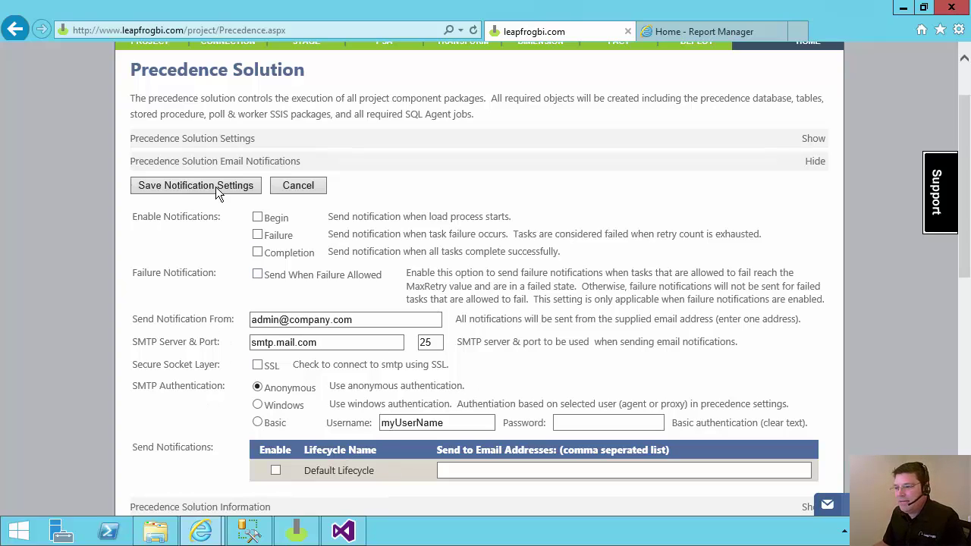
{"action": "left_click", "coordinate": [383, 161]}
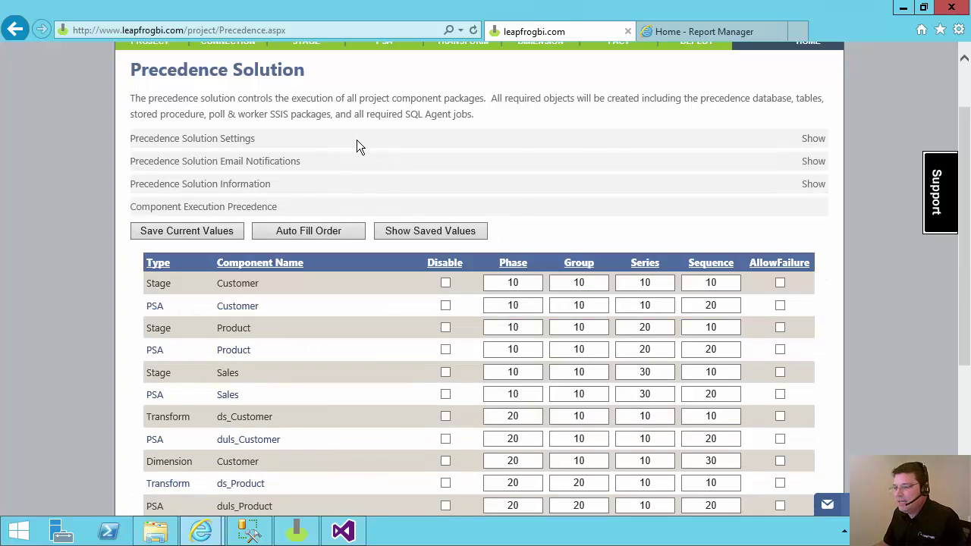
In the Precedence Solution Settings, enable the Data Dictionary and set the Job Owner to sa
{"action": "left_click", "coordinate": [357, 141]}
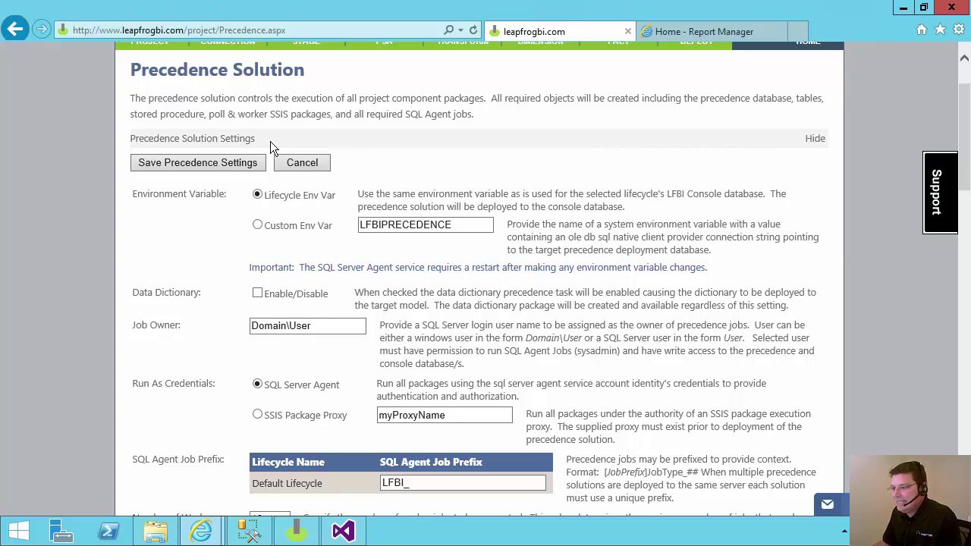
{"action": "left_click", "coordinate": [257, 294]}
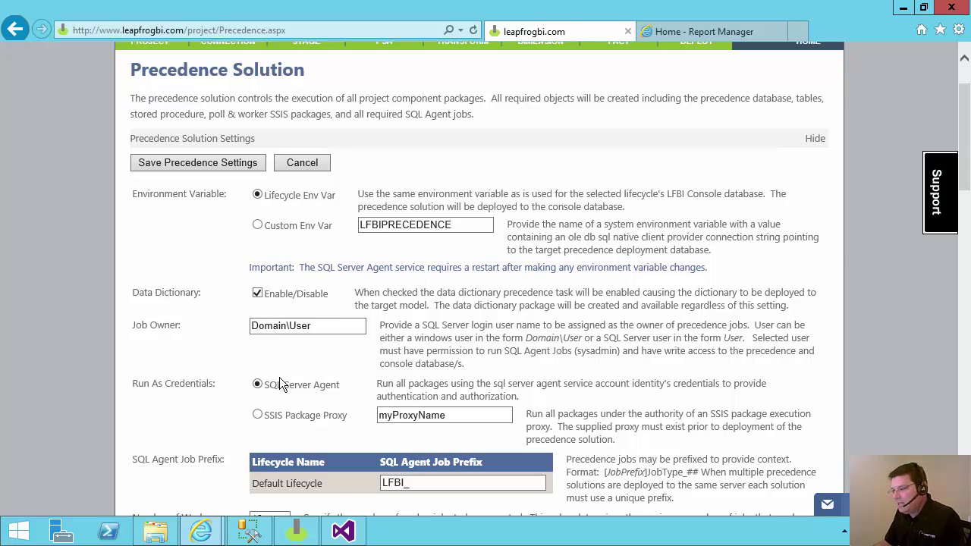
{"action": "left_click_drag", "start_coordinate": [311, 326], "coordinate": [191, 318]}
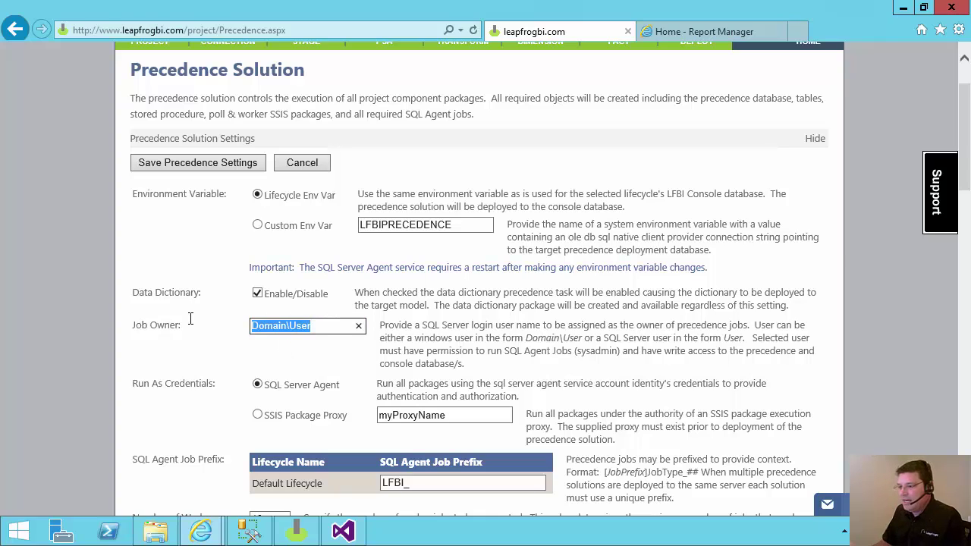
{"action": "type", "text": "sa"}
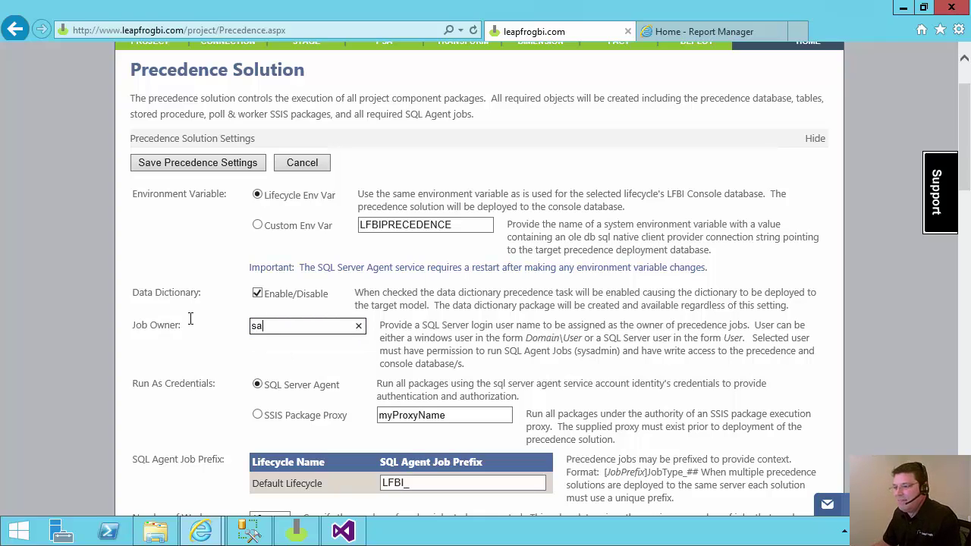
{"action": "left_click", "coordinate": [444, 331]}
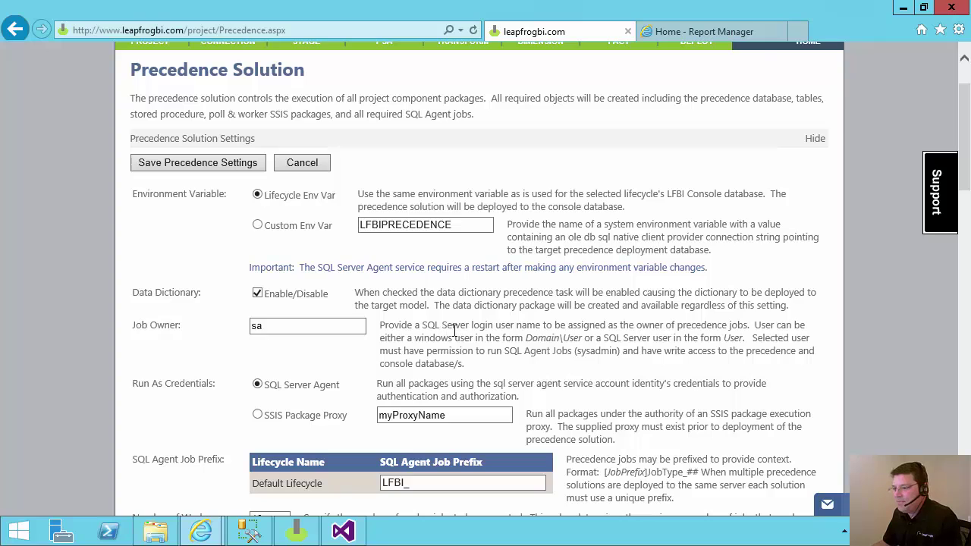
Check the SQL Server Agent service's log-on account in SQL Server 2014 Configuration Manager, then close it
{"action": "scroll", "coordinate": [448, 332], "scroll_direction": "down", "scroll_amount": 2}
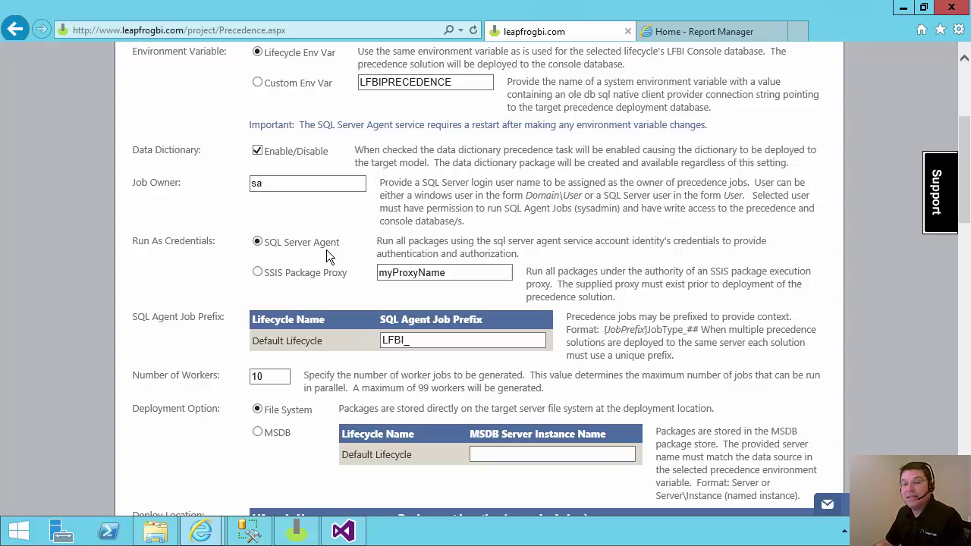
{"action": "left_click", "coordinate": [21, 537]}
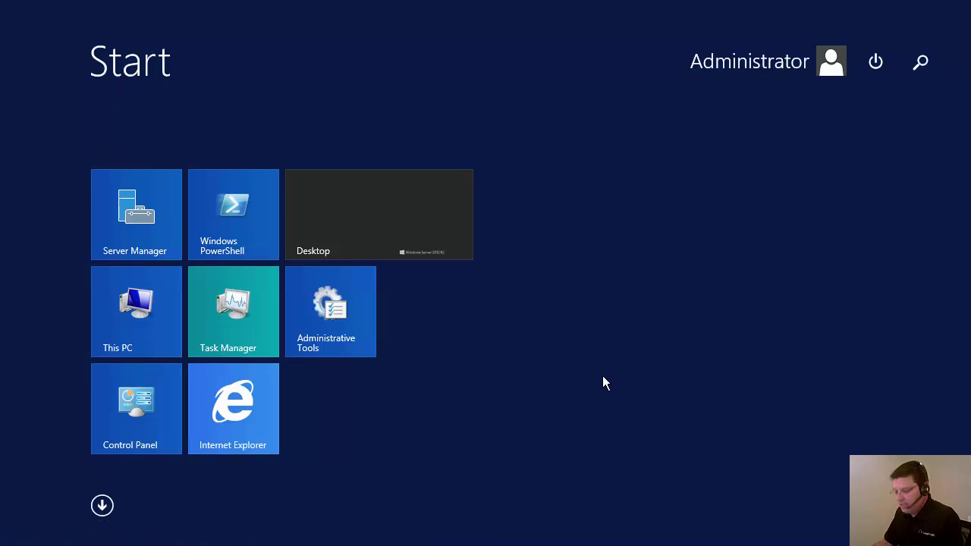
{"action": "type", "text": "configuration Manager"}
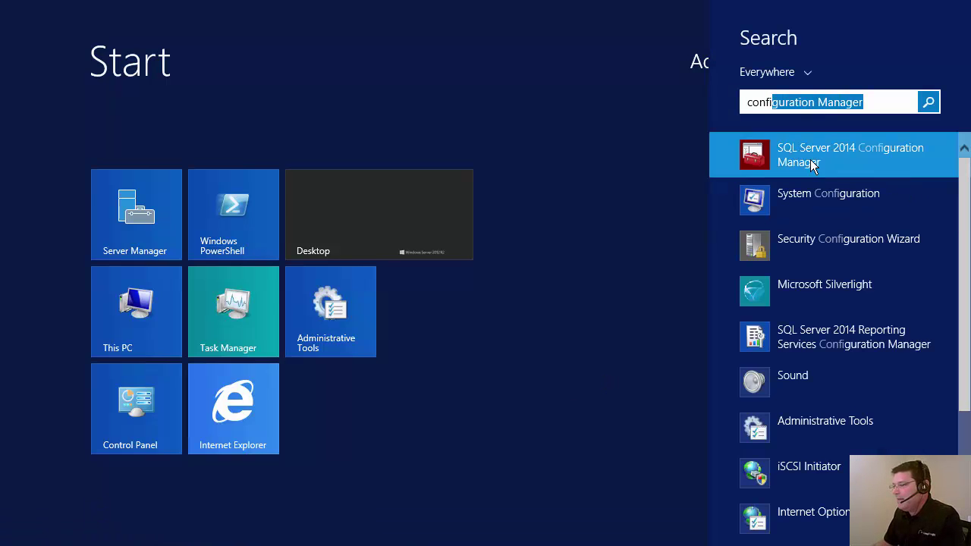
{"action": "left_click", "coordinate": [810, 160]}
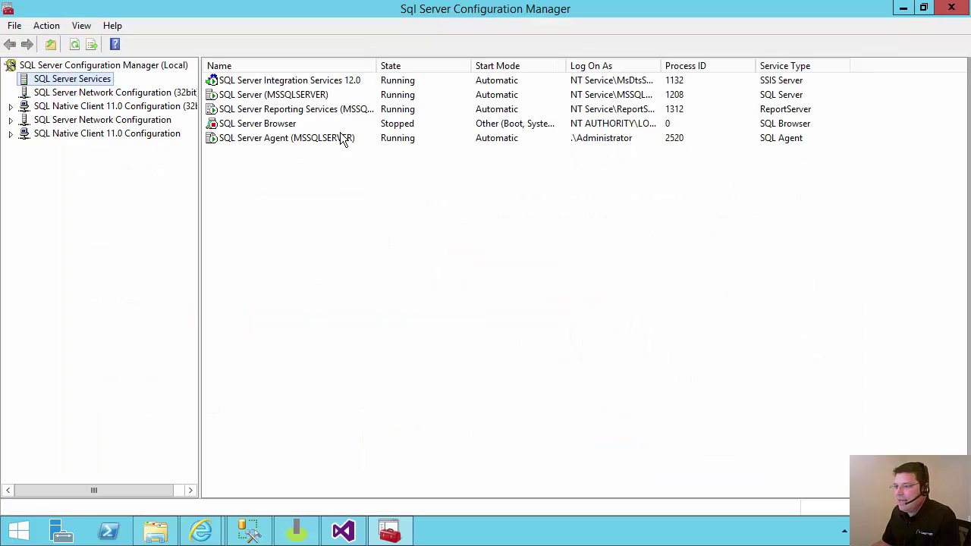
{"action": "left_click", "coordinate": [246, 139]}
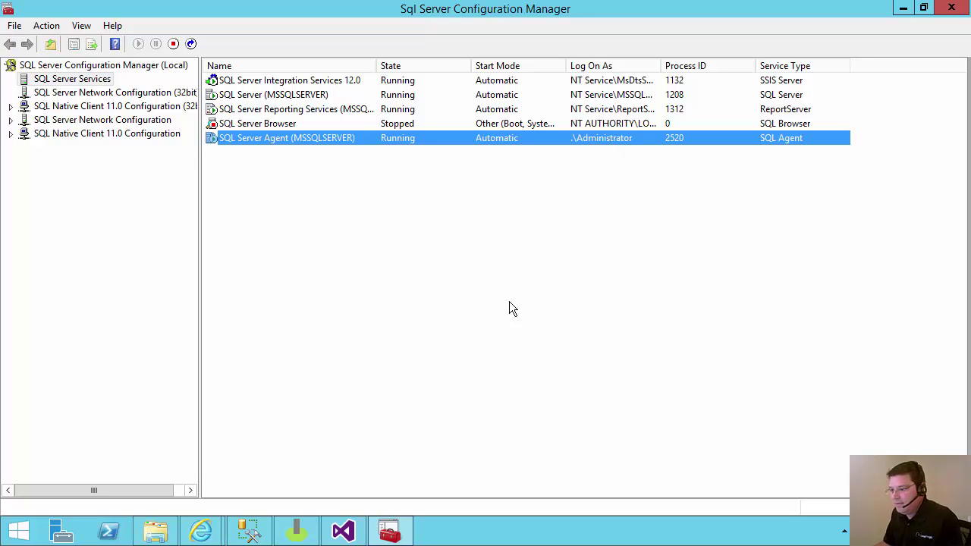
{"action": "mouse_move", "coordinate": [391, 533]}
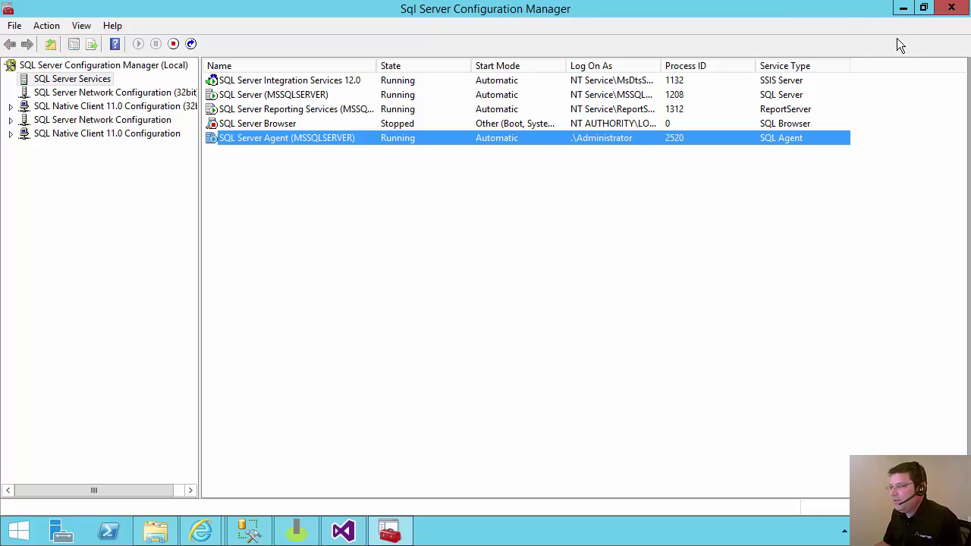
{"action": "left_click", "coordinate": [954, 8]}
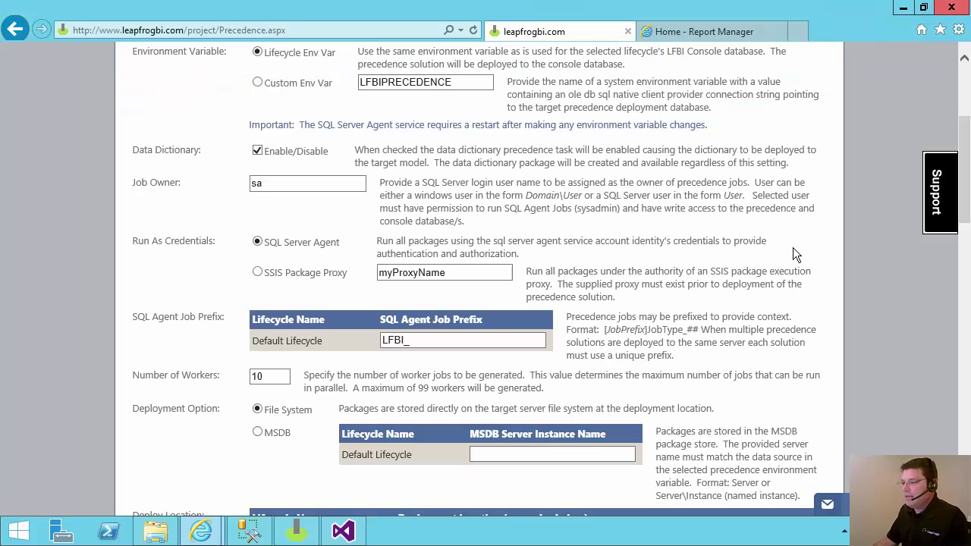
Review the SQL Agent Job Prefix and set the Number of Workers to 5
{"action": "scroll", "coordinate": [141, 353], "scroll_direction": "down", "scroll_amount": 3}
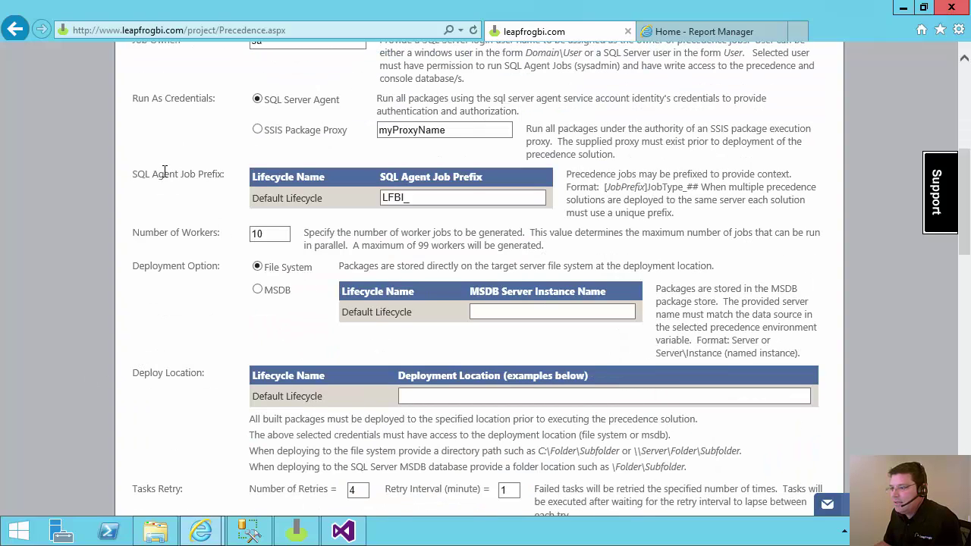
{"action": "triple_click", "coordinate": [231, 174]}
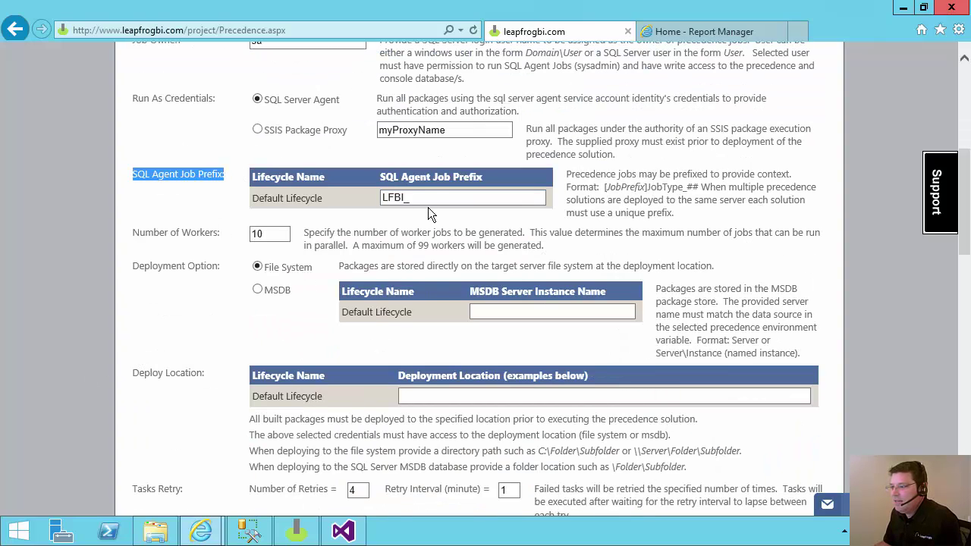
{"action": "double_click", "coordinate": [401, 199]}
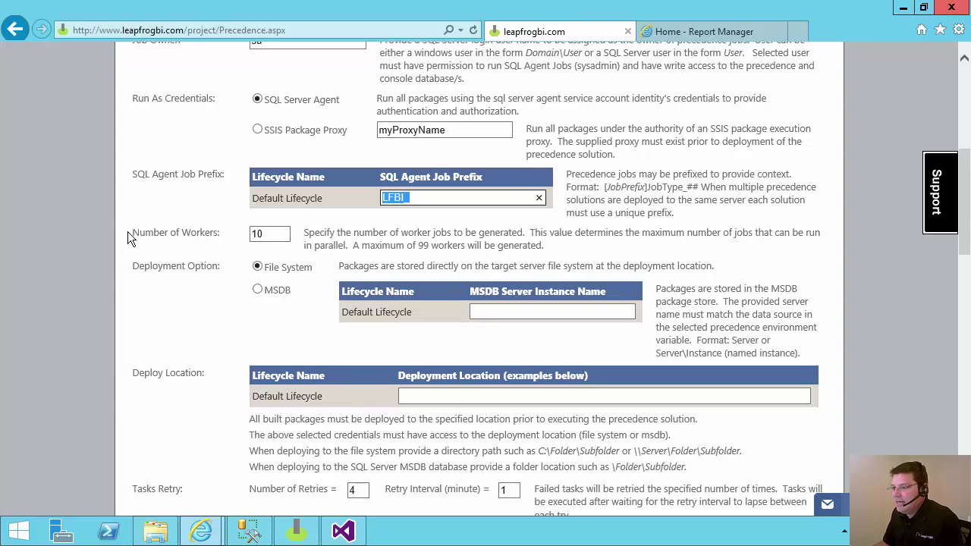
{"action": "left_click", "coordinate": [127, 232]}
{"action": "triple_click", "coordinate": [222, 232]}
{"action": "left_click", "coordinate": [280, 237]}
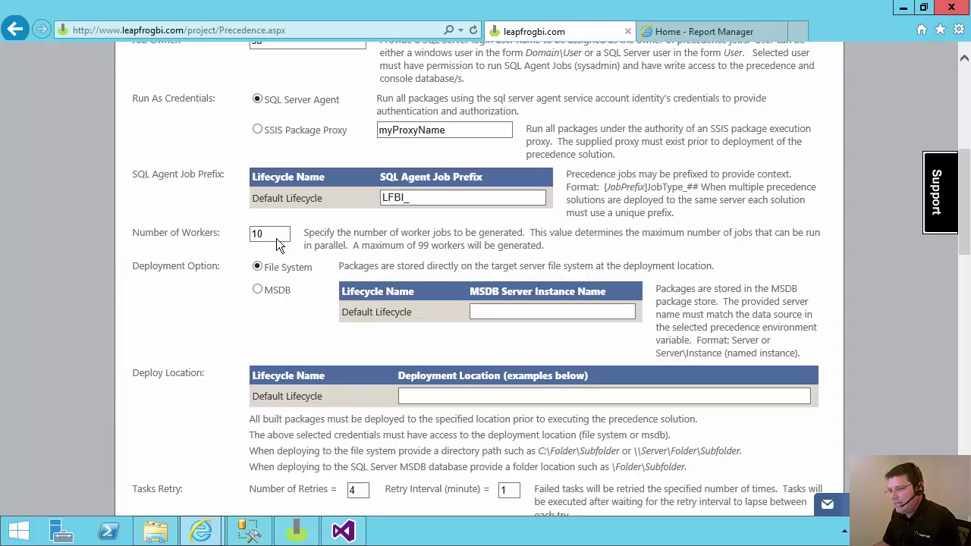
{"action": "left_click_drag", "start_coordinate": [269, 233], "coordinate": [212, 240]}
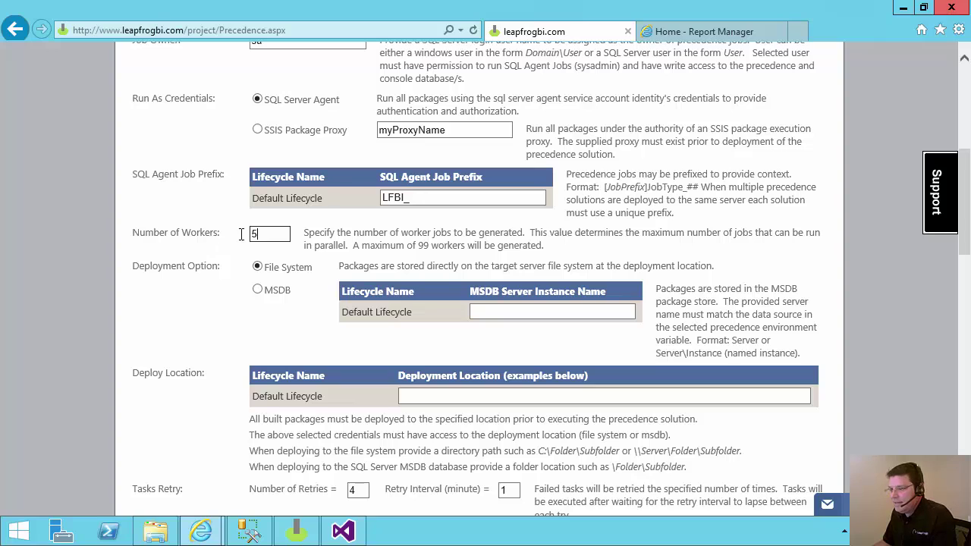
Copy the full path of the GettingStarted folder on the Desktop in File Explorer
{"action": "scroll", "coordinate": [322, 247], "scroll_direction": "down", "scroll_amount": 3}
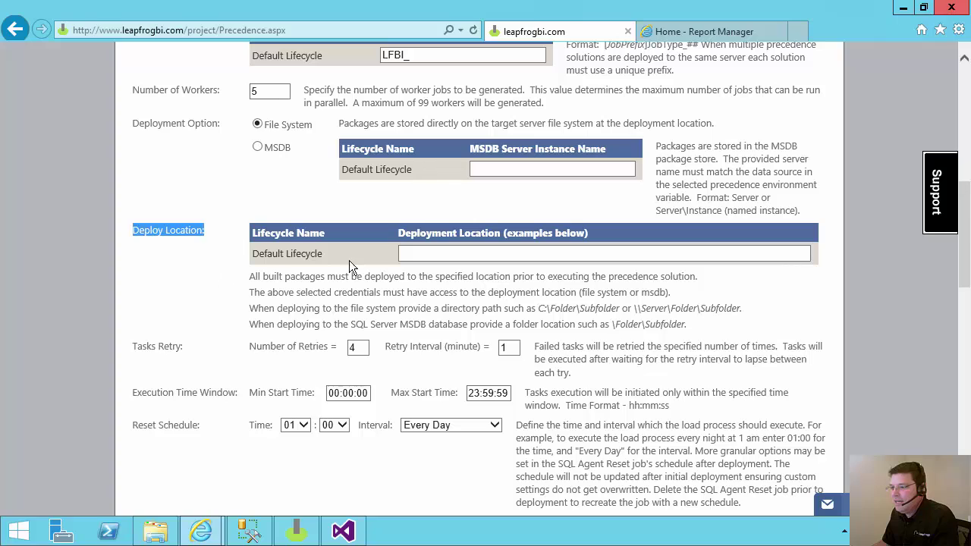
{"action": "left_click", "coordinate": [425, 253]}
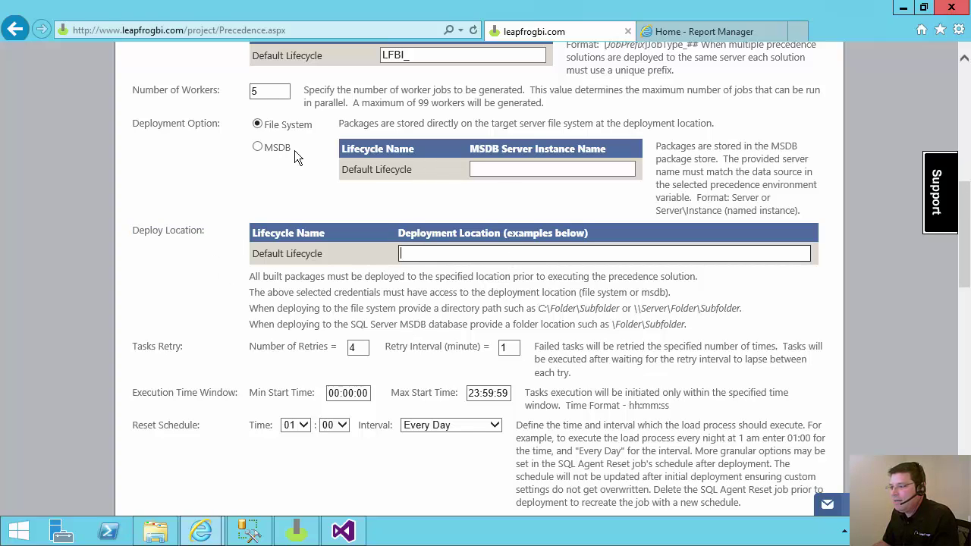
{"action": "left_click", "coordinate": [156, 531]}
{"action": "left_click", "coordinate": [383, 100]}
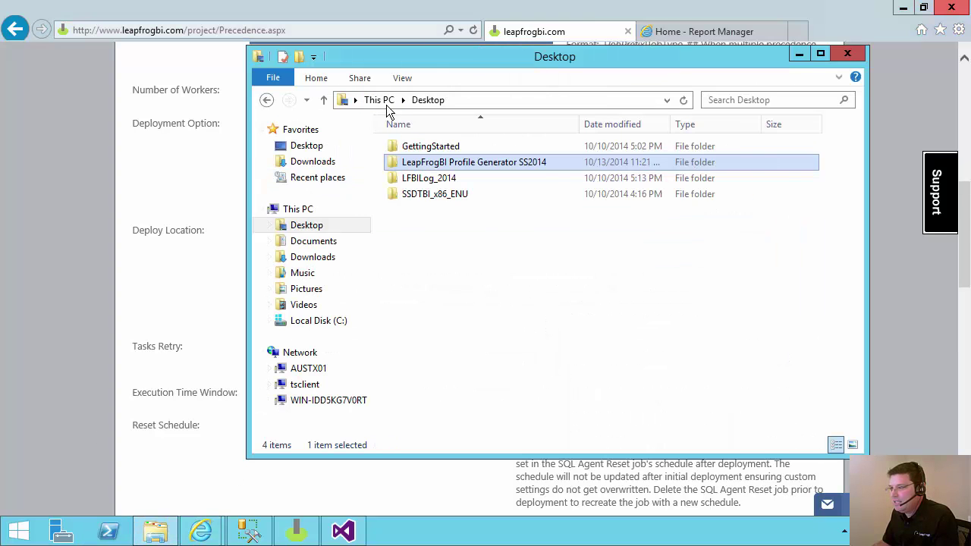
{"action": "double_click", "coordinate": [424, 146]}
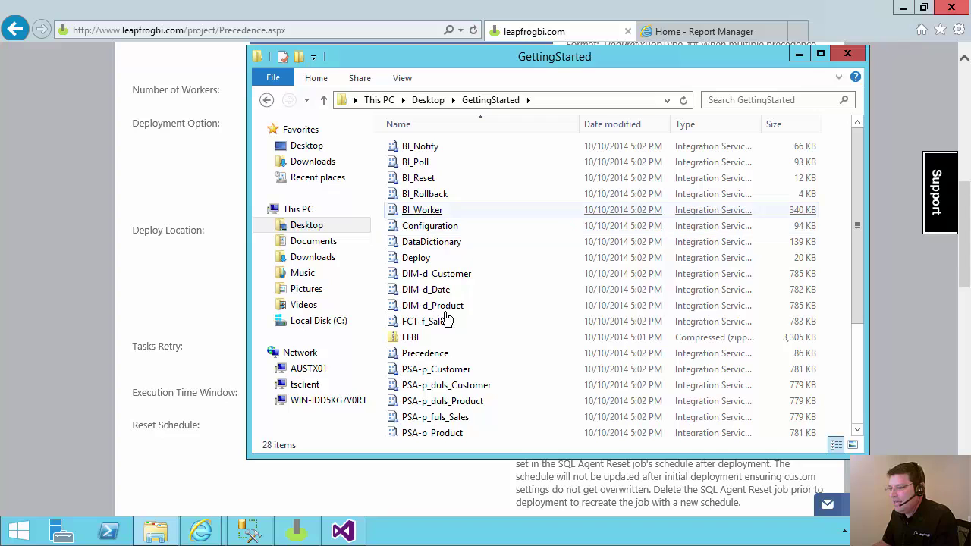
{"action": "left_click", "coordinate": [590, 103]}
{"action": "right_click", "coordinate": [465, 110]}
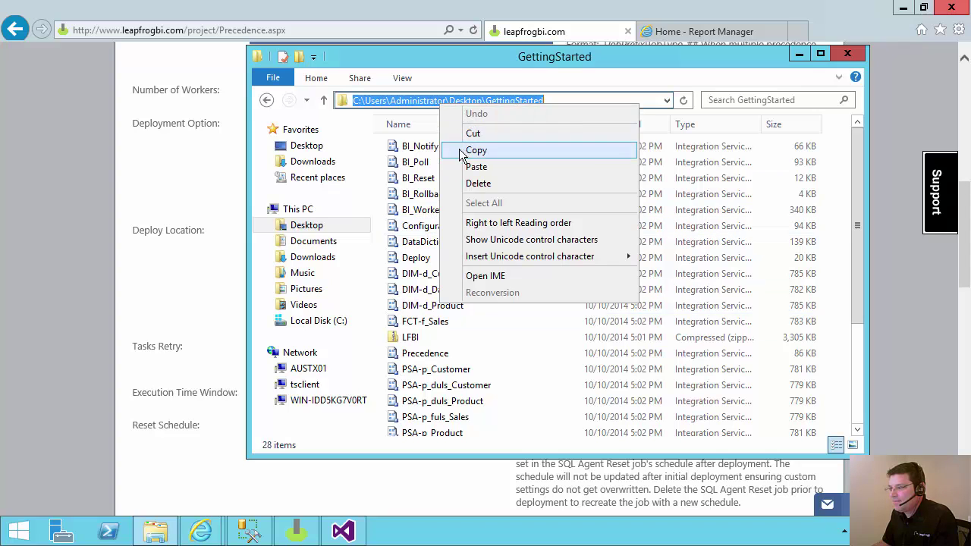
{"action": "left_click", "coordinate": [476, 150]}
Set the Default Lifecycle's deployment location to C:\Users\Administrator\Desktop\GettingStarted in the precedence settings
{"action": "left_click", "coordinate": [70, 164]}
{"action": "left_click", "coordinate": [422, 253]}
{"action": "right_click", "coordinate": [448, 262]}
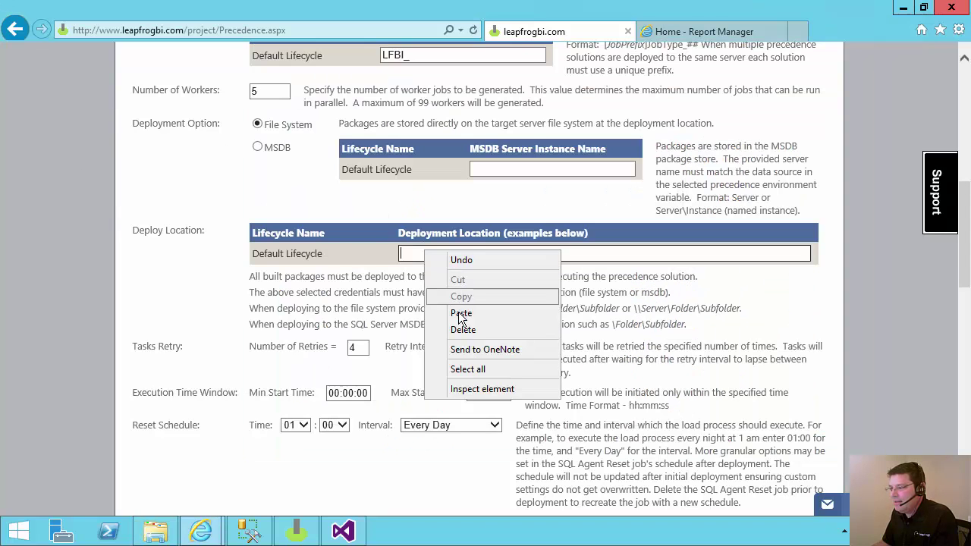
{"action": "left_click", "coordinate": [458, 312]}
{"action": "left_click", "coordinate": [684, 289]}
Enable Snapshot Rollback for the Default Lifecycle and the DW, PSA, Stage and Transform connections, and save the precedence settings
{"action": "scroll", "coordinate": [685, 290], "scroll_direction": "down", "scroll_amount": 2}
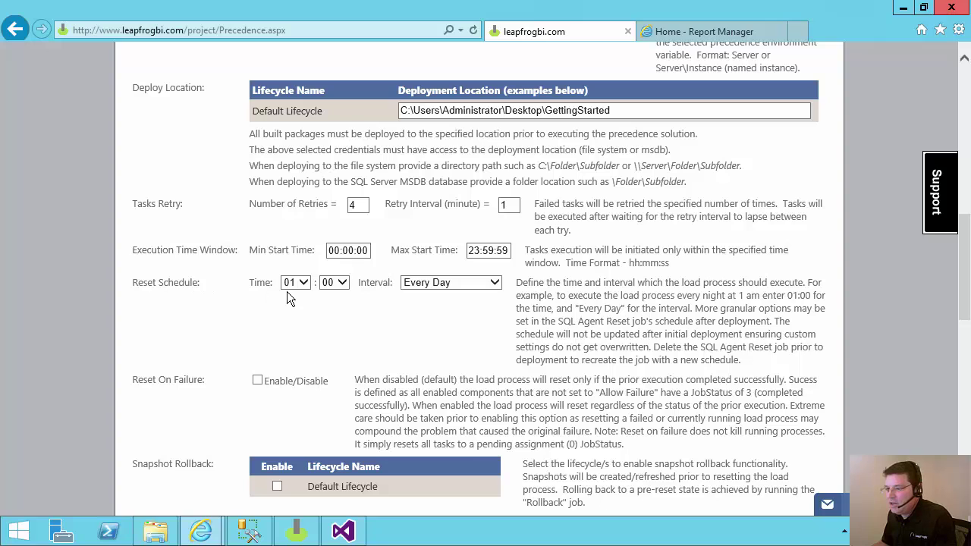
{"action": "scroll", "coordinate": [286, 291], "scroll_direction": "down", "scroll_amount": 2}
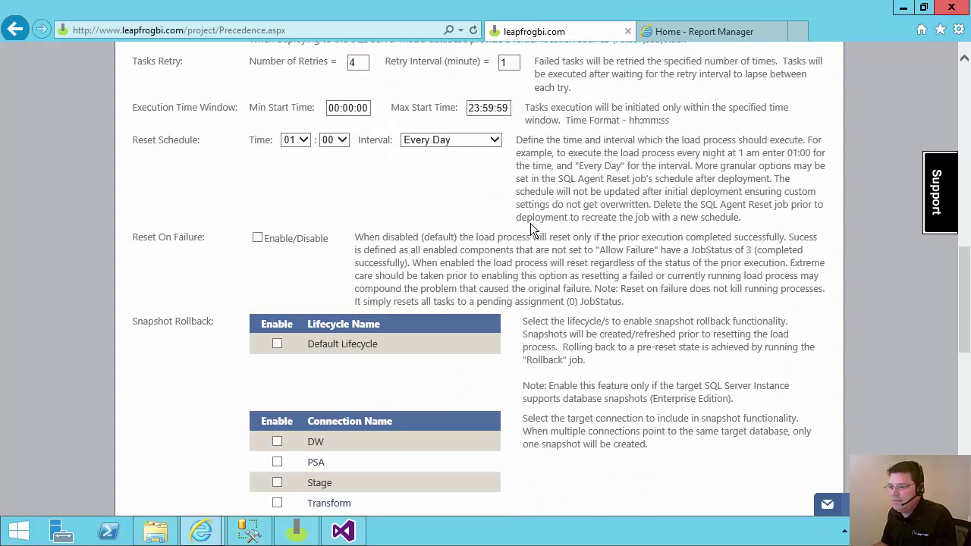
{"action": "scroll", "coordinate": [277, 236], "scroll_direction": "down", "scroll_amount": 2}
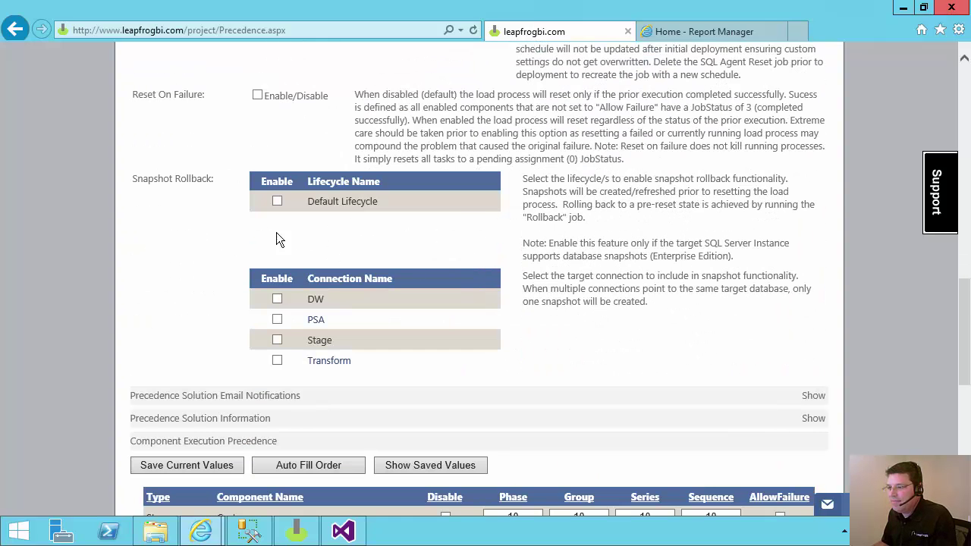
{"action": "left_click", "coordinate": [277, 201]}
{"action": "left_click", "coordinate": [276, 363]}
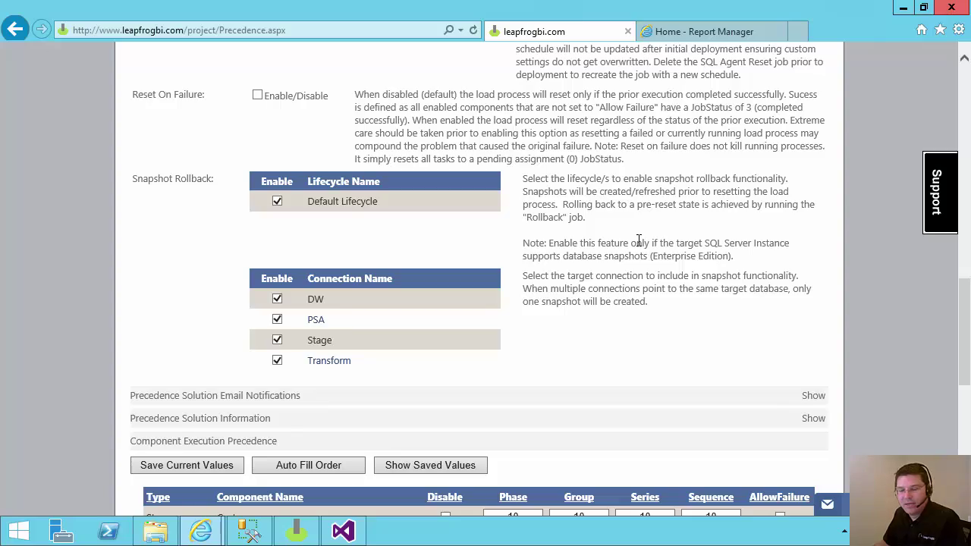
{"action": "scroll", "coordinate": [638, 241], "scroll_direction": "up", "scroll_amount": 15}
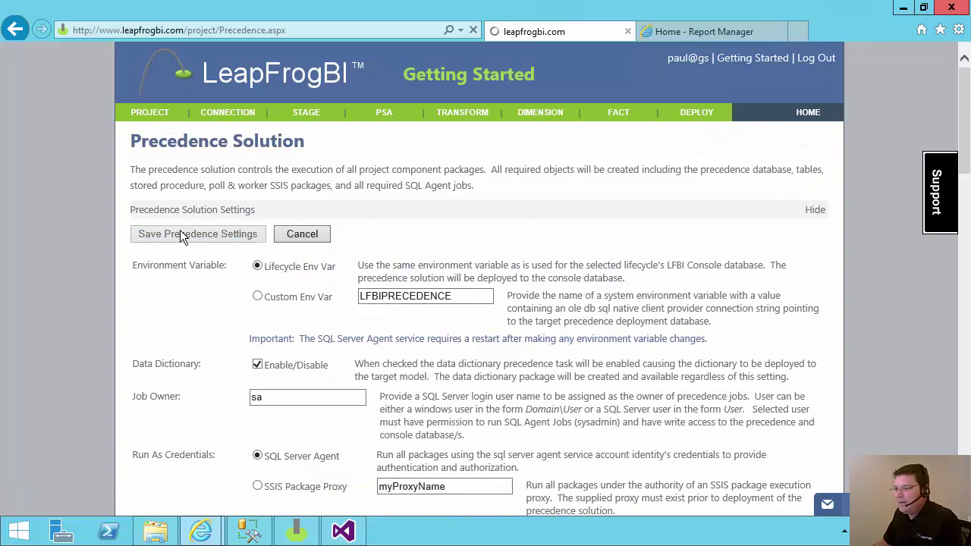
{"action": "left_click", "coordinate": [180, 232]}
Open the Default Lifecycle's Build & Deploy page and skim its How to Deploy article in a separate browser tab
{"action": "mouse_move", "coordinate": [704, 118]}
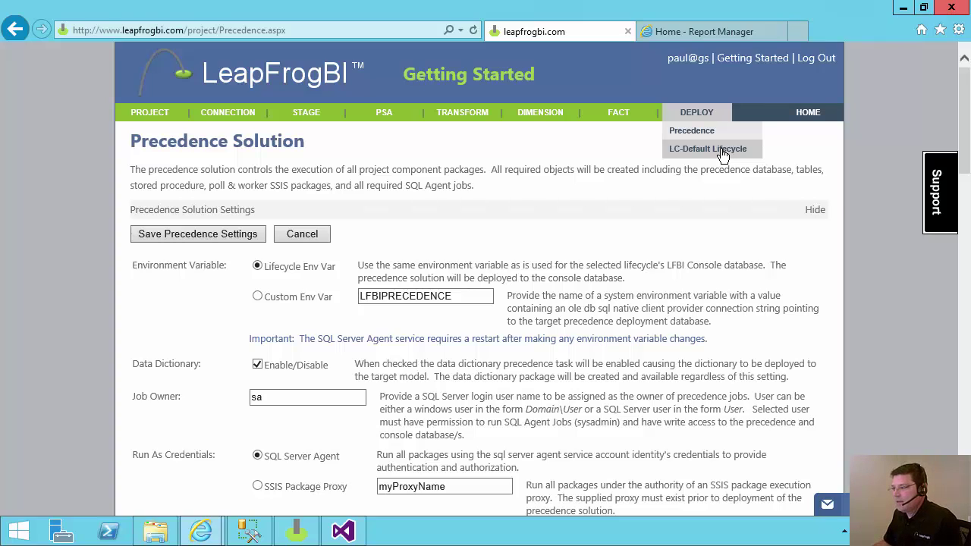
{"action": "left_click", "coordinate": [722, 151]}
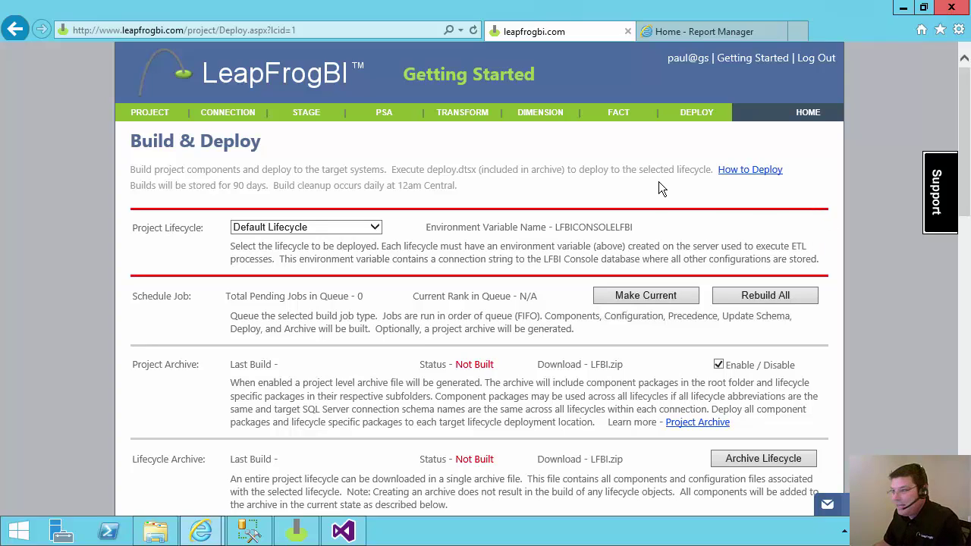
{"action": "right_click", "coordinate": [752, 176]}
{"action": "left_click", "coordinate": [773, 194]}
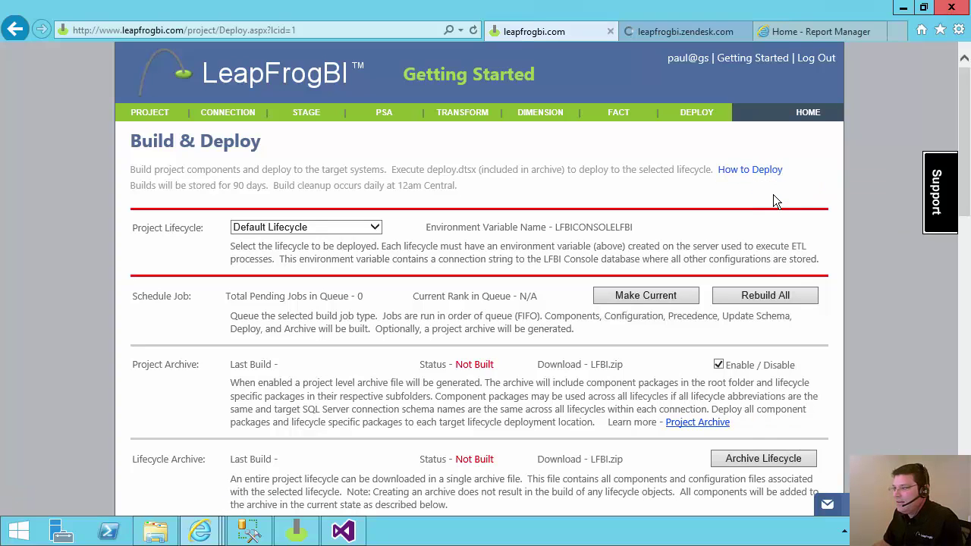
{"action": "left_click", "coordinate": [681, 32]}
{"action": "scroll", "coordinate": [730, 241], "scroll_direction": "down", "scroll_amount": 3}
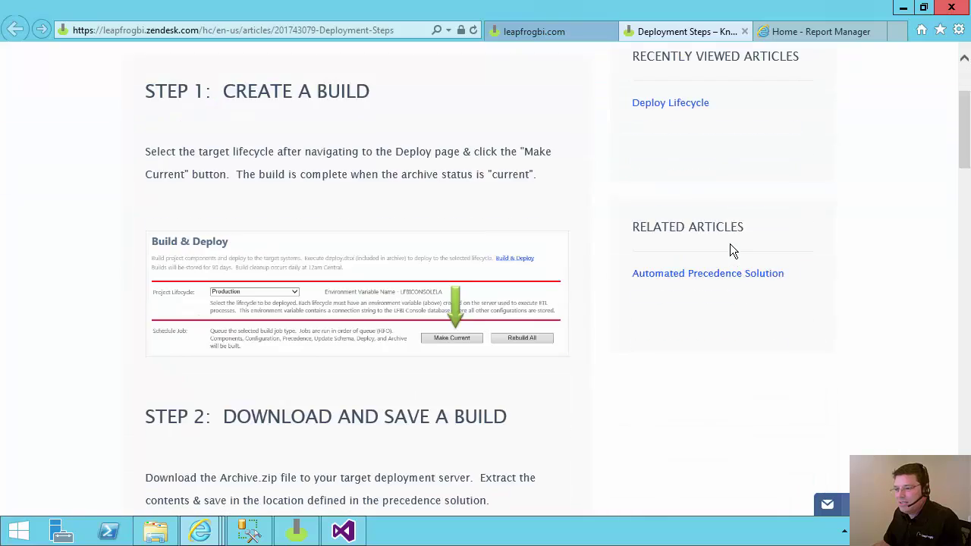
{"action": "scroll", "coordinate": [729, 243], "scroll_direction": "down", "scroll_amount": 8}
{"action": "scroll", "coordinate": [728, 244], "scroll_direction": "up", "scroll_amount": 7}
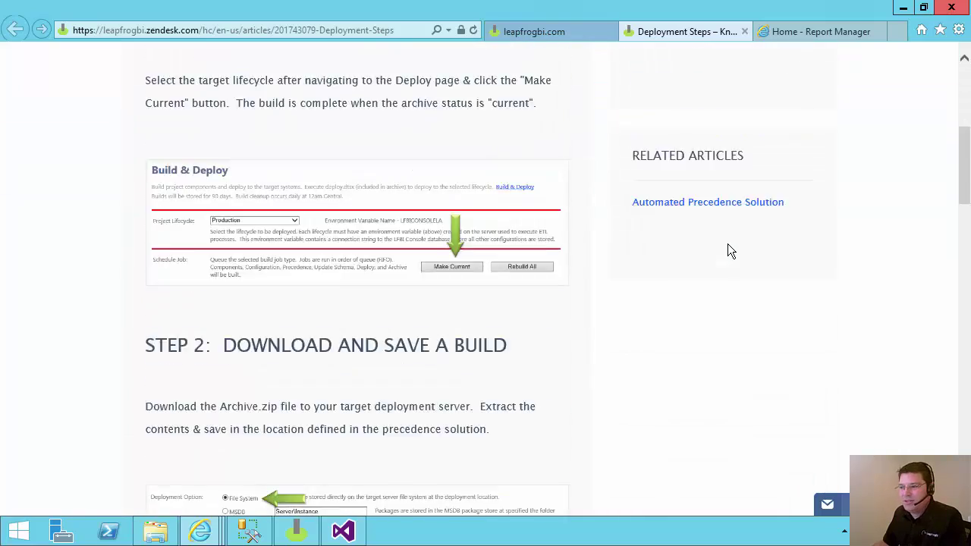
{"action": "scroll", "coordinate": [727, 251], "scroll_direction": "up", "scroll_amount": 5}
Return to the Build & Deploy page and queue a Make Current build for the Default Lifecycle
{"action": "left_click", "coordinate": [539, 33]}
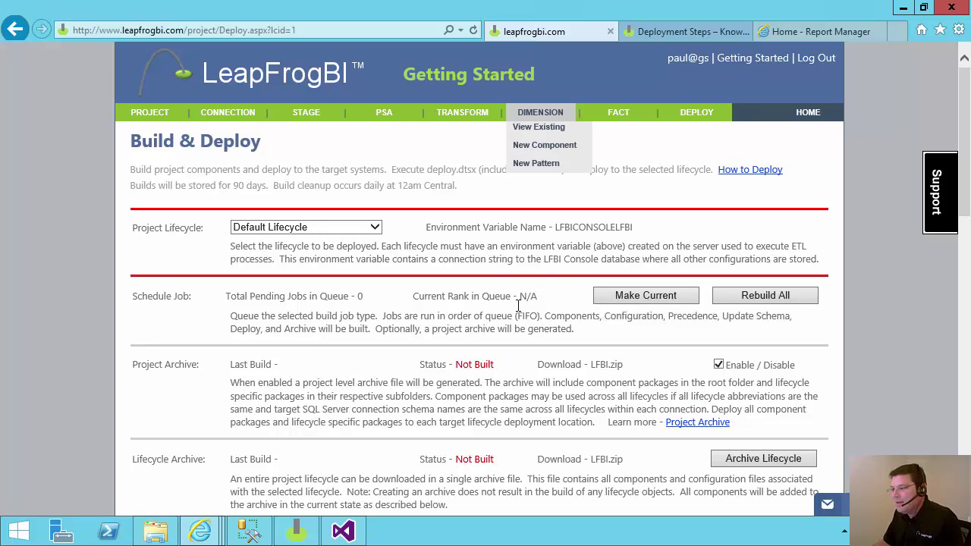
{"action": "left_click", "coordinate": [649, 294]}
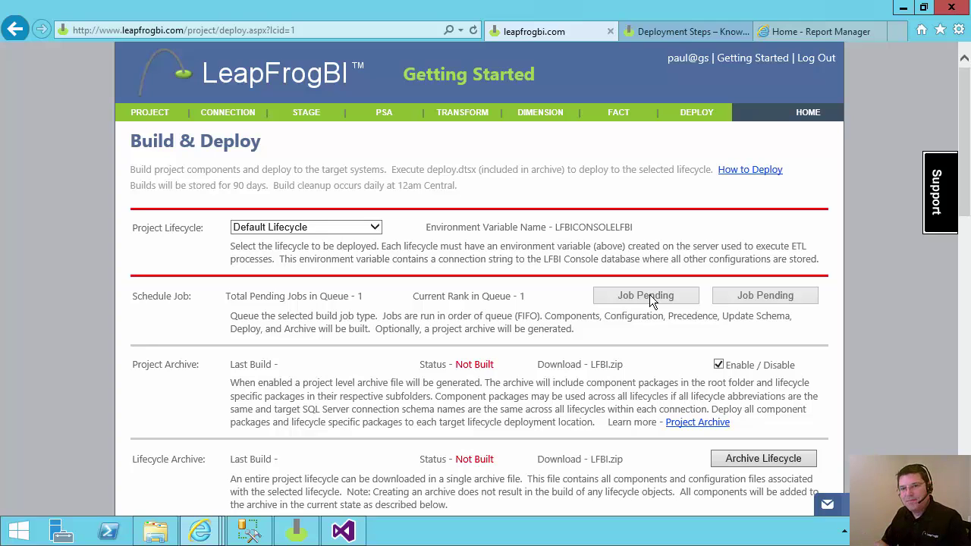
Review the Configuration, Precedence, Update Schema and Components sections of the Build & Deploy page
{"action": "scroll", "coordinate": [620, 307], "scroll_direction": "down", "scroll_amount": 5}
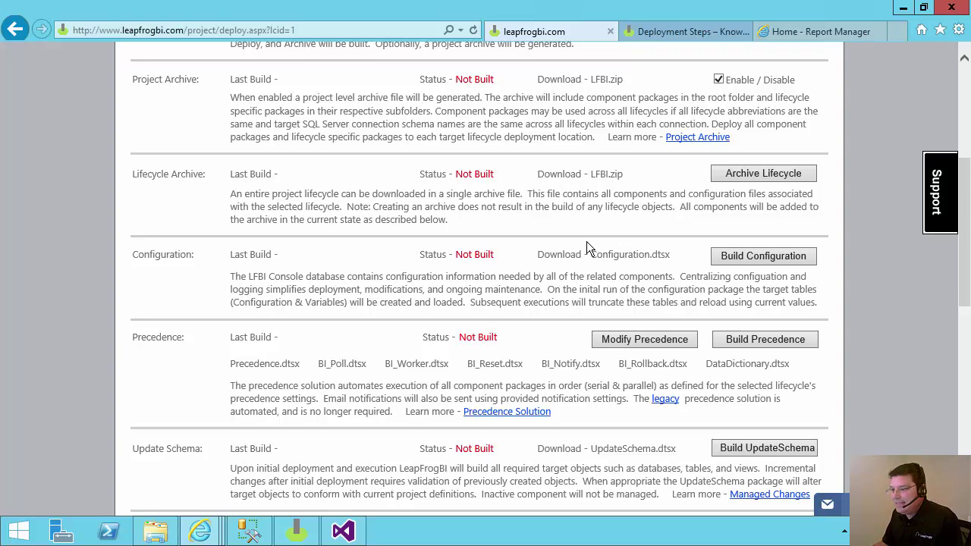
{"action": "left_click_drag", "start_coordinate": [133, 254], "coordinate": [829, 306]}
{"action": "left_click", "coordinate": [828, 305]}
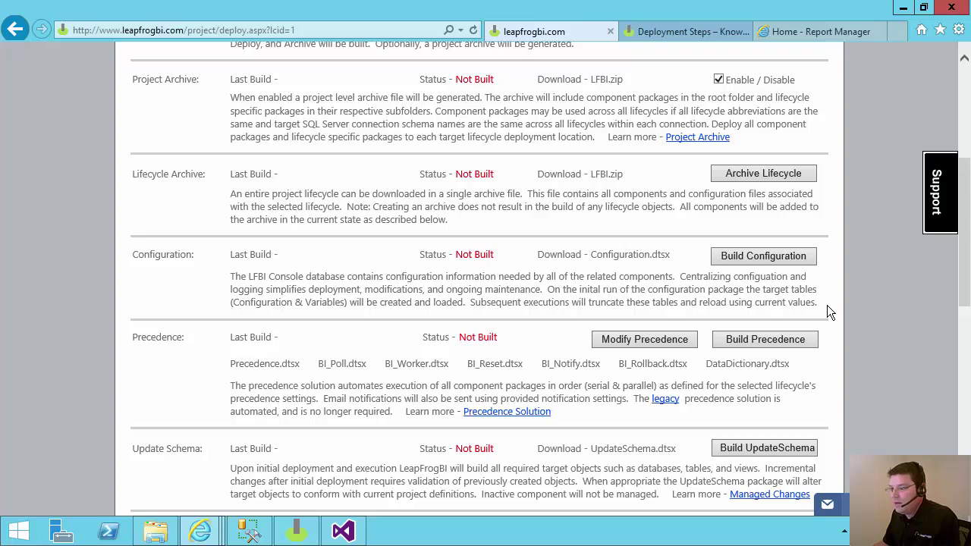
{"action": "scroll", "coordinate": [828, 309], "scroll_direction": "down", "scroll_amount": 3}
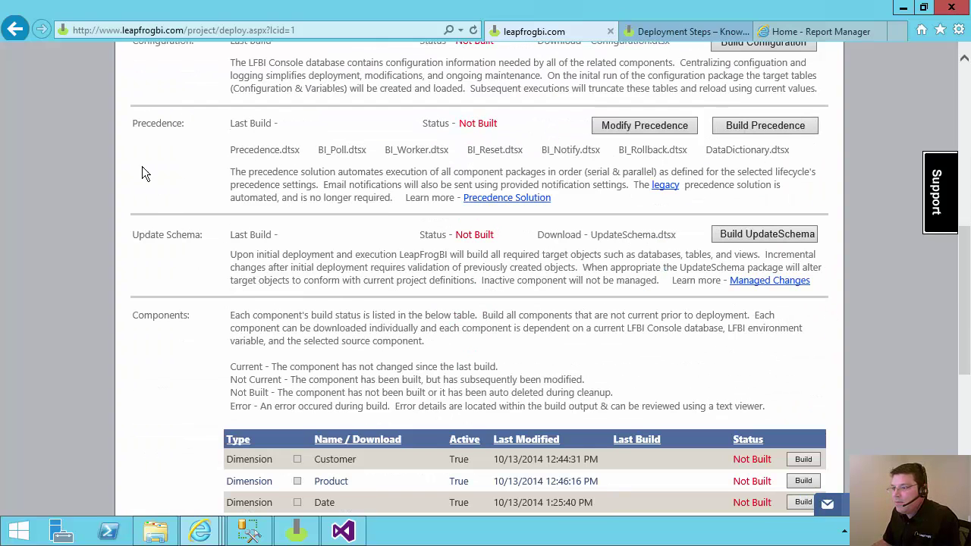
{"action": "scroll", "coordinate": [374, 453], "scroll_direction": "down", "scroll_amount": 1}
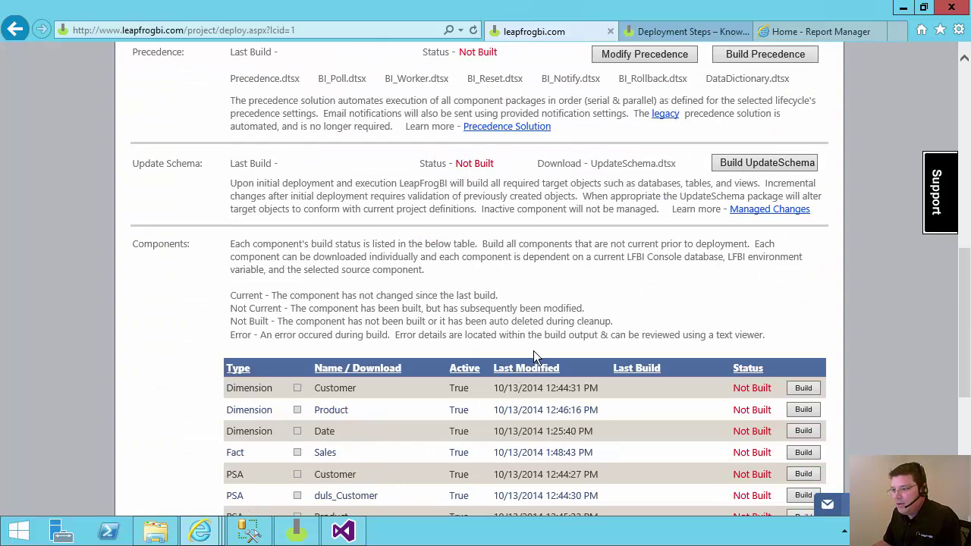
{"action": "scroll", "coordinate": [533, 350], "scroll_direction": "down", "scroll_amount": 3}
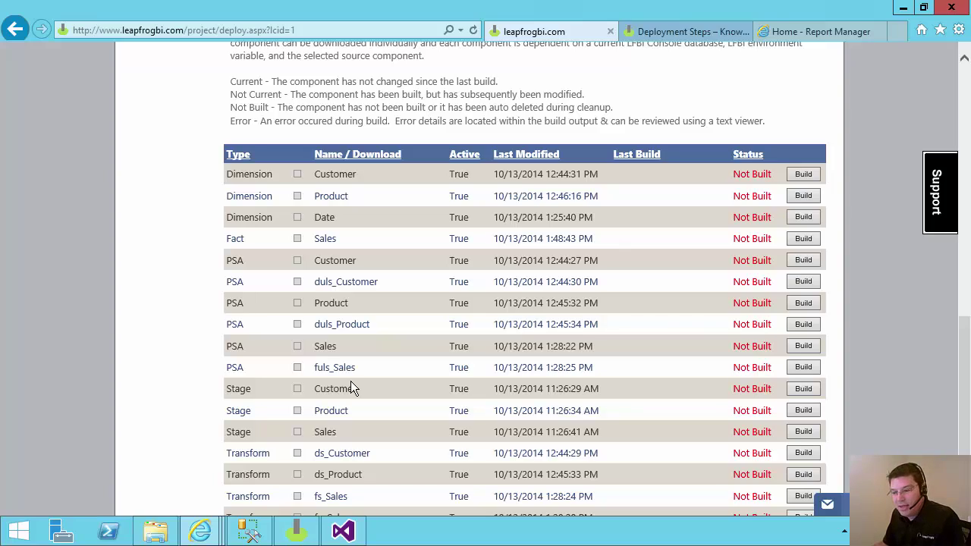
{"action": "scroll", "coordinate": [643, 210], "scroll_direction": "up", "scroll_amount": 10}
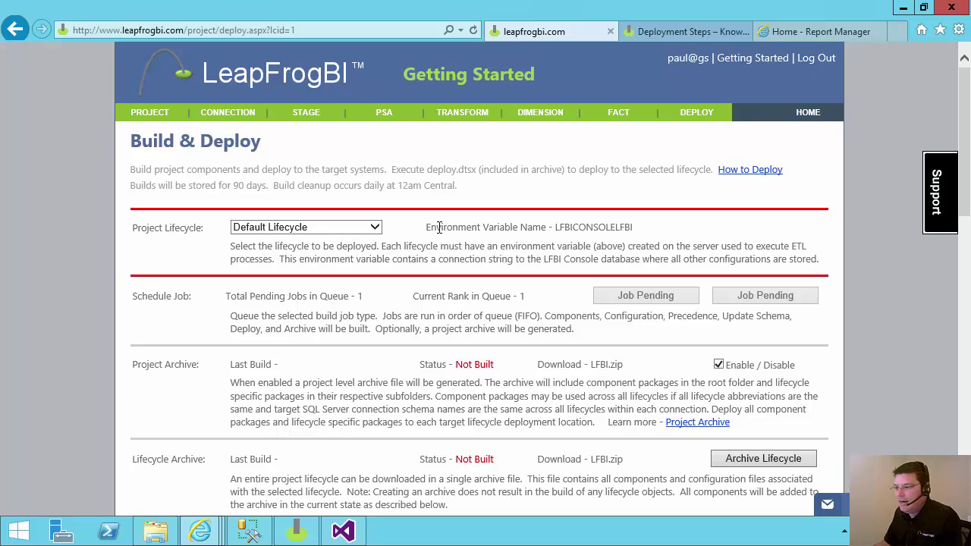
Examine the Default Lifecycle's environment variable name, including its LFBI suffix, on the Build & Deploy page
{"action": "double_click", "coordinate": [587, 228]}
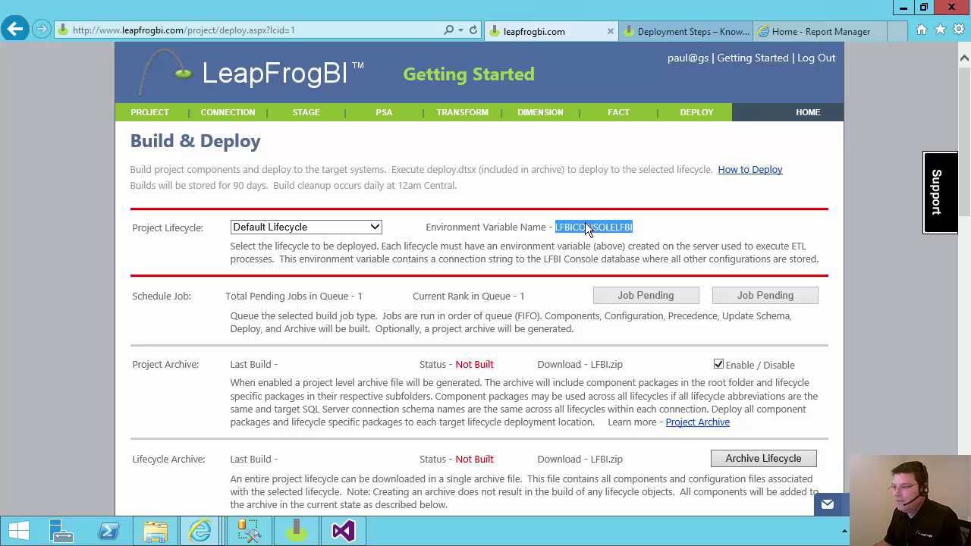
{"action": "double_click", "coordinate": [583, 224]}
{"action": "double_click", "coordinate": [583, 224]}
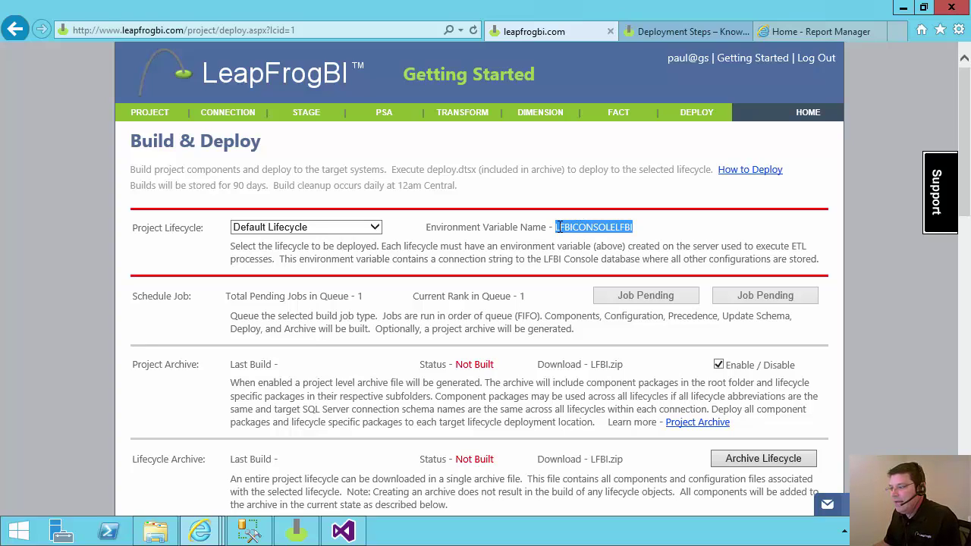
{"action": "left_click", "coordinate": [629, 226]}
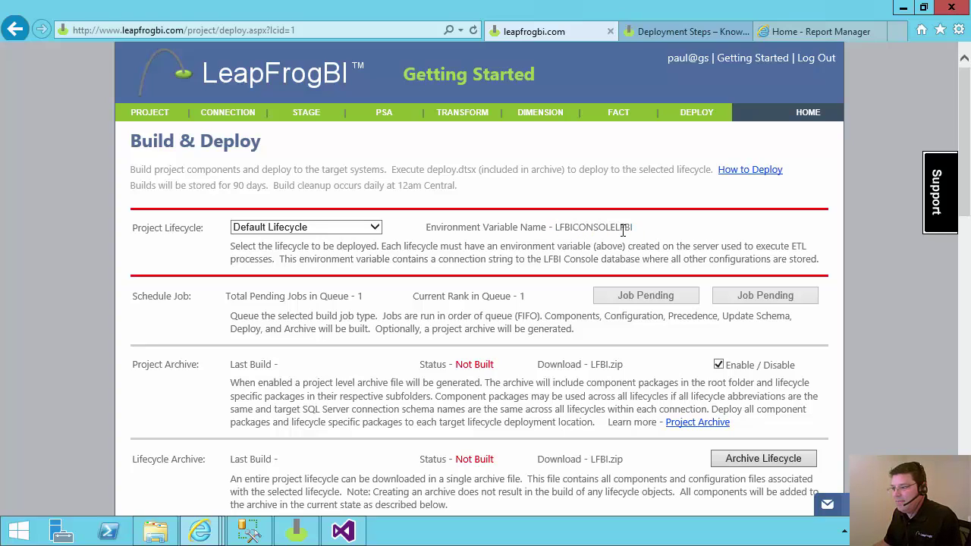
{"action": "left_click_drag", "start_coordinate": [616, 226], "coordinate": [637, 225]}
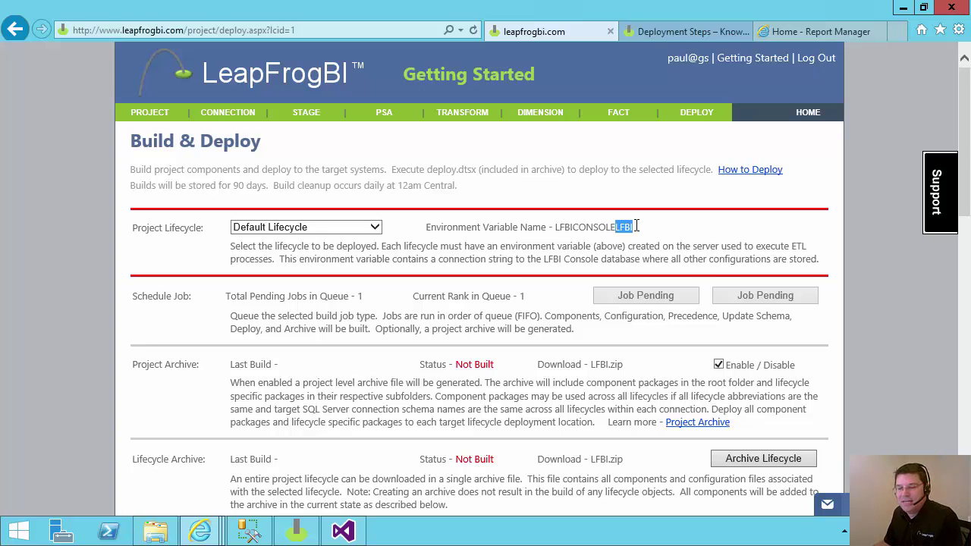
{"action": "left_click", "coordinate": [593, 226]}
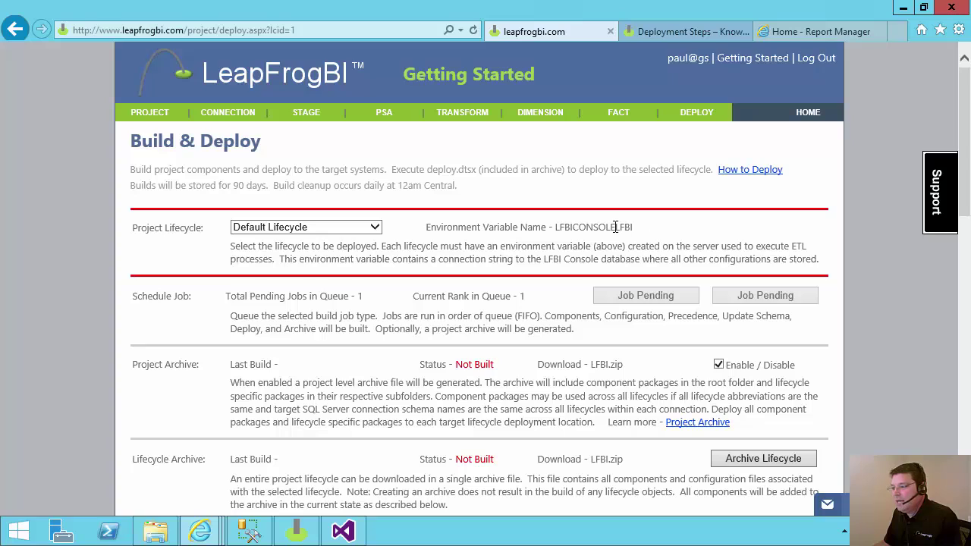
{"action": "left_click_drag", "start_coordinate": [616, 226], "coordinate": [641, 231]}
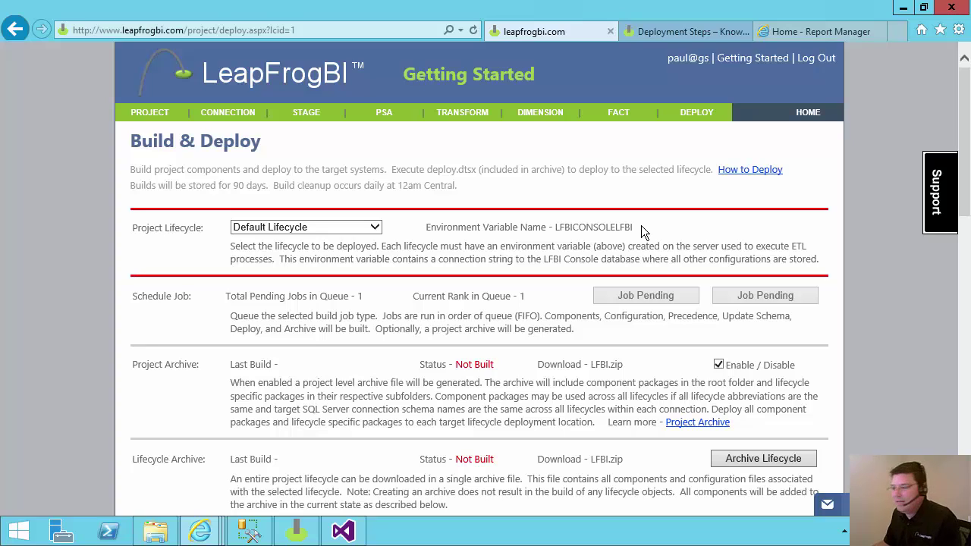
{"action": "double_click", "coordinate": [600, 227]}
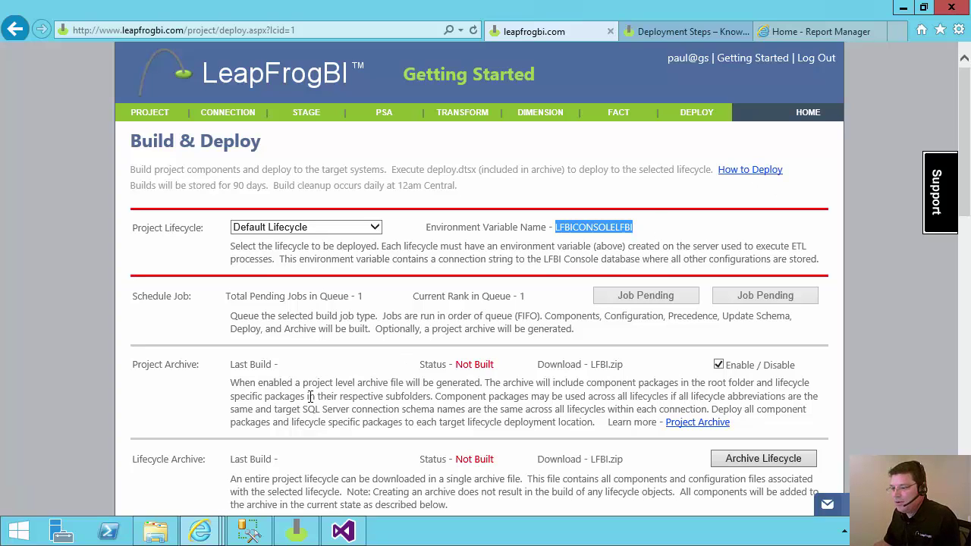
Open the server's System properties window for This PC from File Explorer and move it clear of the folder tree
{"action": "left_click", "coordinate": [155, 530]}
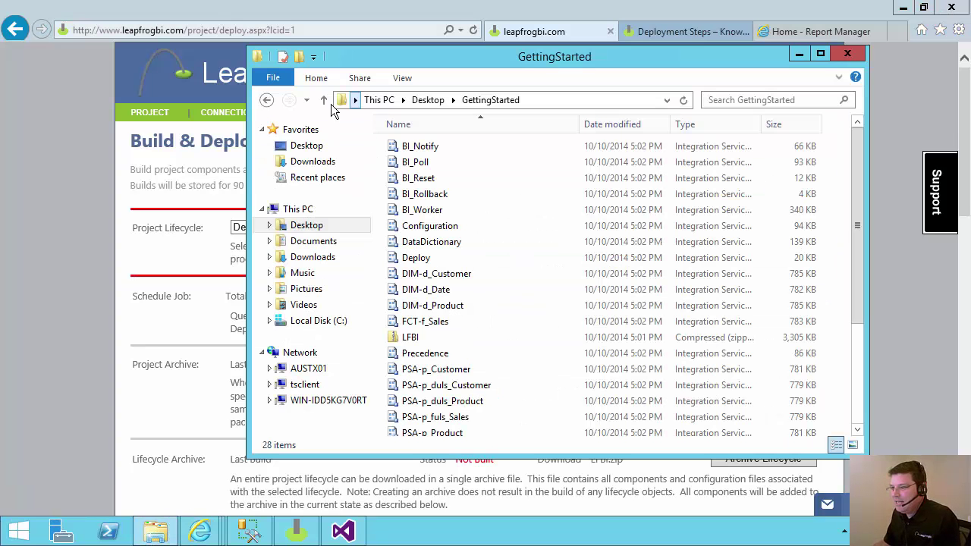
{"action": "left_click", "coordinate": [302, 213]}
{"action": "right_click", "coordinate": [301, 212]}
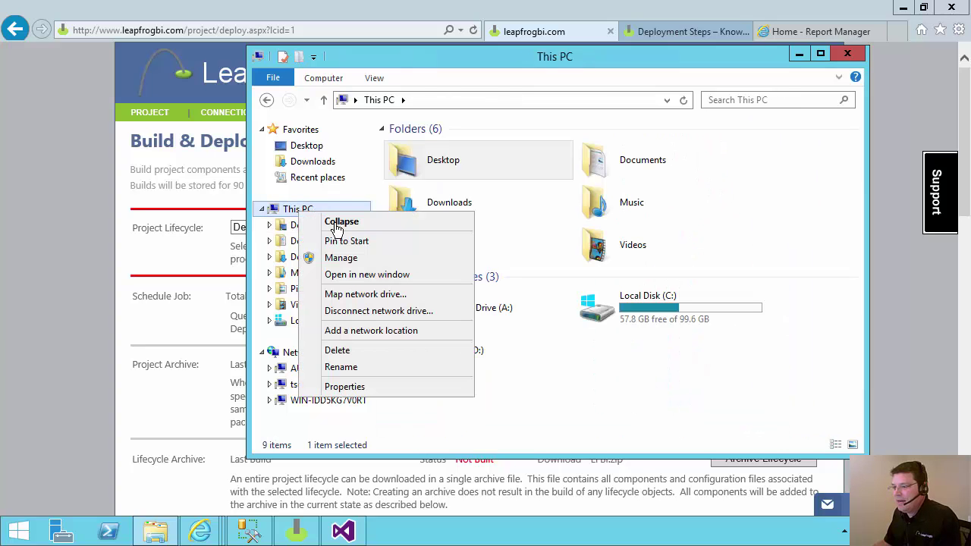
{"action": "left_click", "coordinate": [339, 389]}
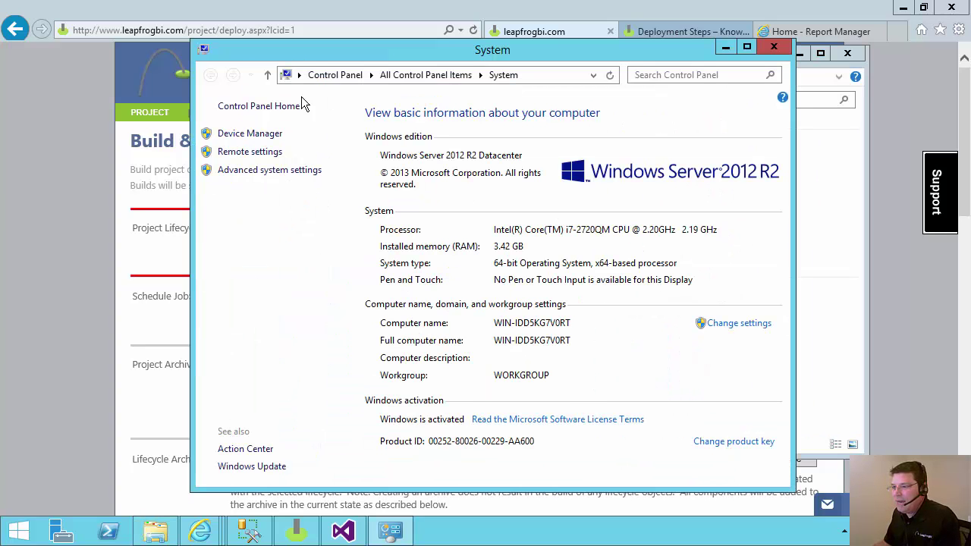
{"action": "left_click_drag", "start_coordinate": [362, 56], "coordinate": [514, 53]}
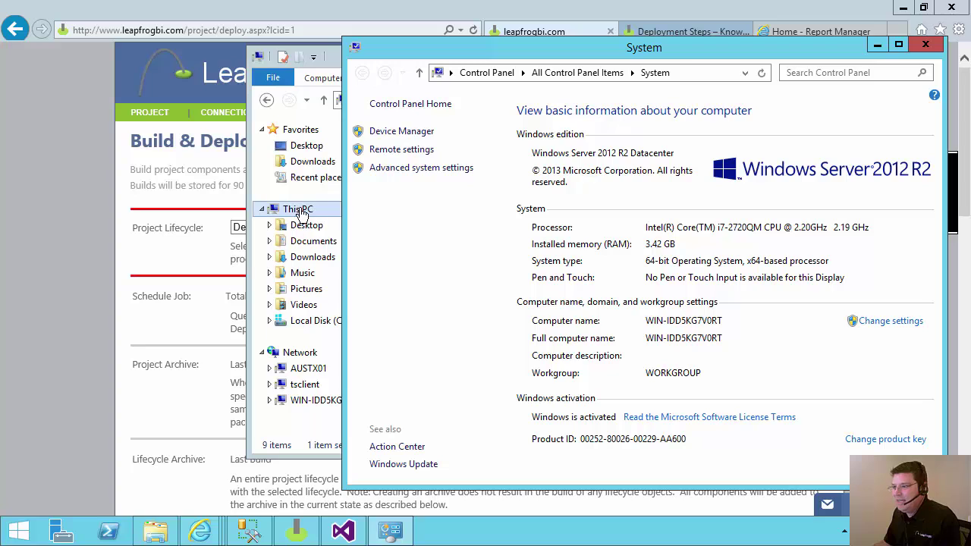
Open the LFBICONSOLELFBI system variable for editing from the server's advanced system settings, moving overlapping windows clear
{"action": "left_click_drag", "start_coordinate": [415, 53], "coordinate": [414, 55]}
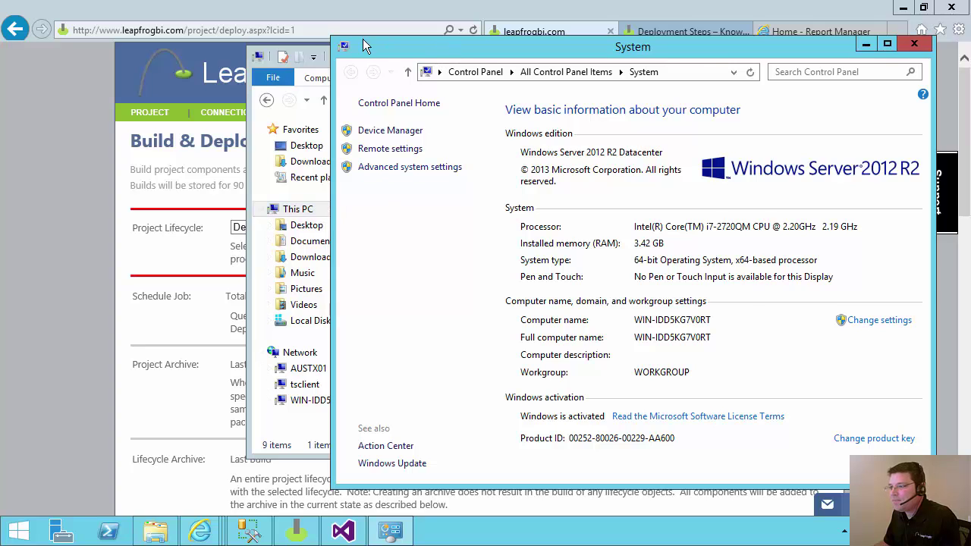
{"action": "left_click_drag", "start_coordinate": [363, 39], "coordinate": [272, 31]}
{"action": "left_click", "coordinate": [326, 177]}
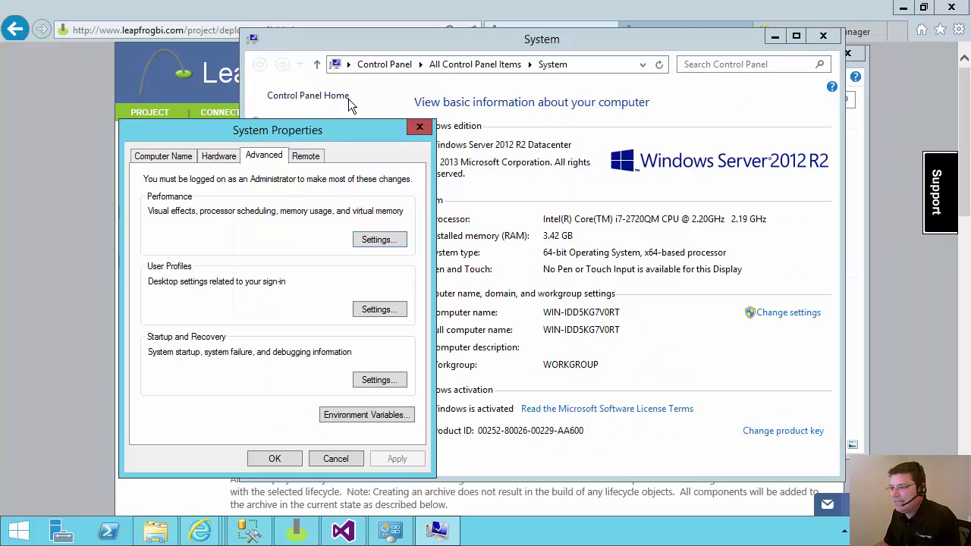
{"action": "left_click_drag", "start_coordinate": [384, 128], "coordinate": [484, 79]}
{"action": "left_click", "coordinate": [470, 364]}
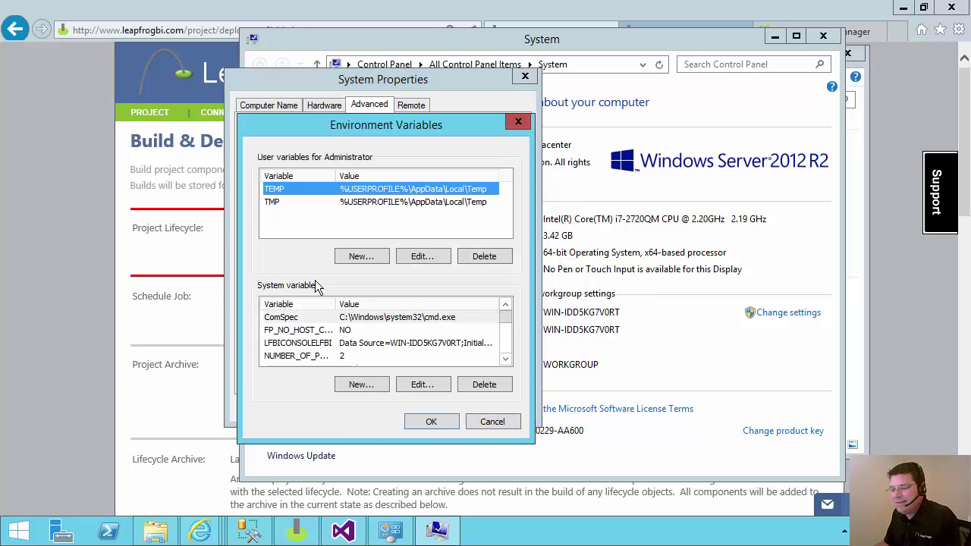
{"action": "double_click", "coordinate": [504, 358]}
{"action": "double_click", "coordinate": [322, 319]}
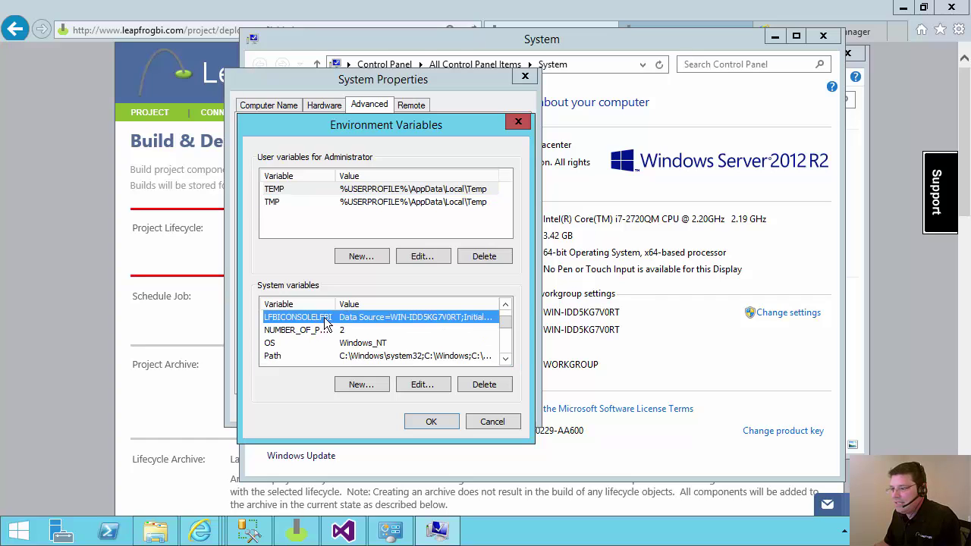
Compare the system variable's name with the environment variable name given on the Build & Deploy page
{"action": "double_click", "coordinate": [400, 200]}
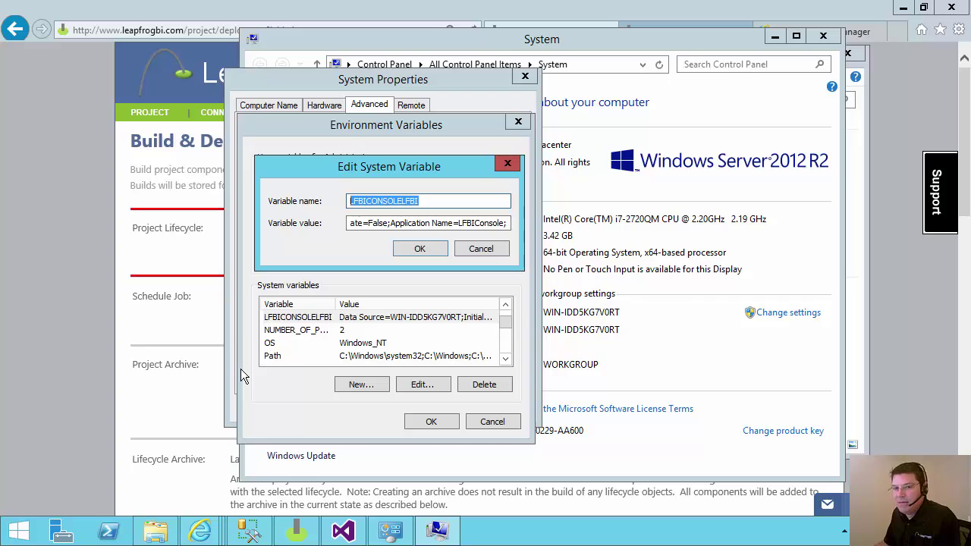
{"action": "left_click", "coordinate": [396, 198]}
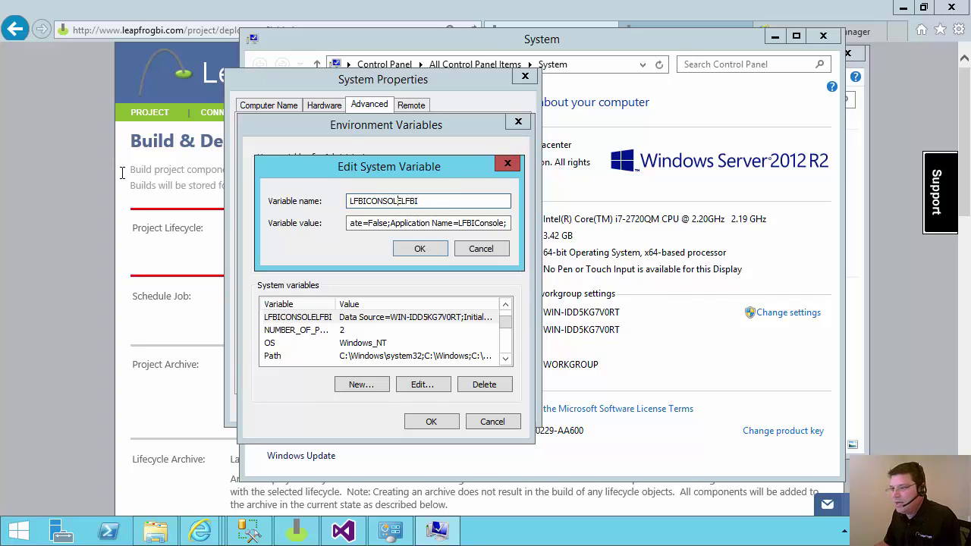
{"action": "key", "text": "alt+Tab"}
{"action": "double_click", "coordinate": [579, 227]}
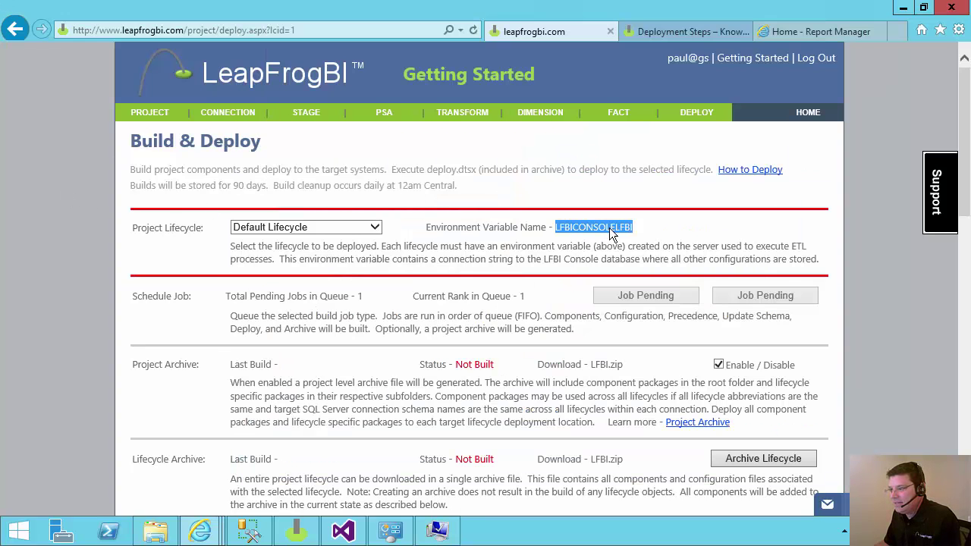
{"action": "key", "text": "alt+Tab"}
{"action": "key", "text": "ctrl+a"}
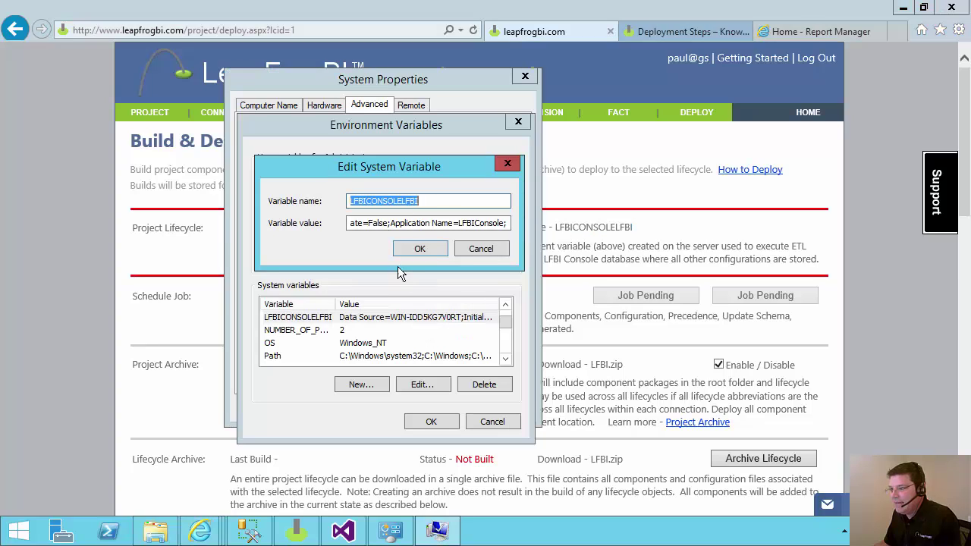
Copy the full value of the LFBICONSOLELFBI variable into a new Notepad document
{"action": "key", "text": "Tab"}
{"action": "left_click", "coordinate": [392, 223]}
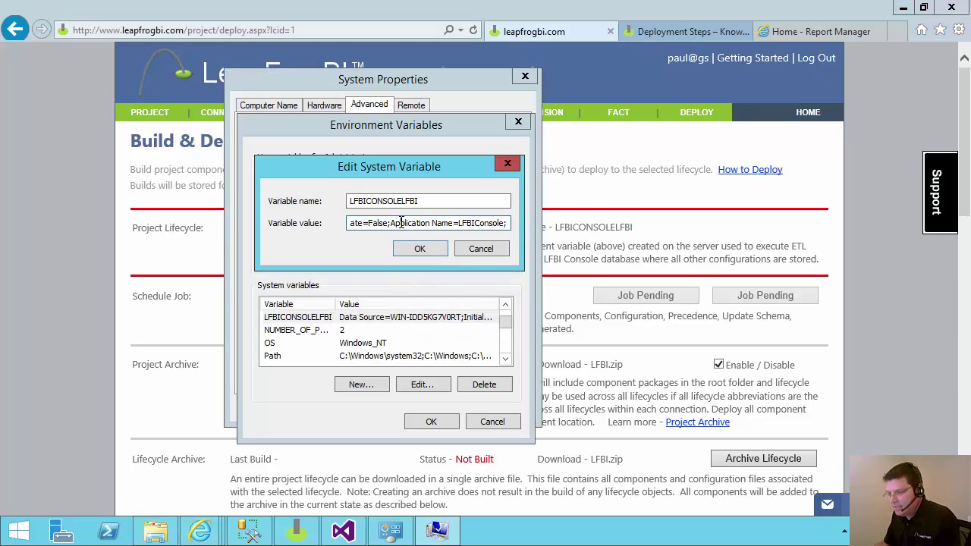
{"action": "key", "text": "ctrl+a"}
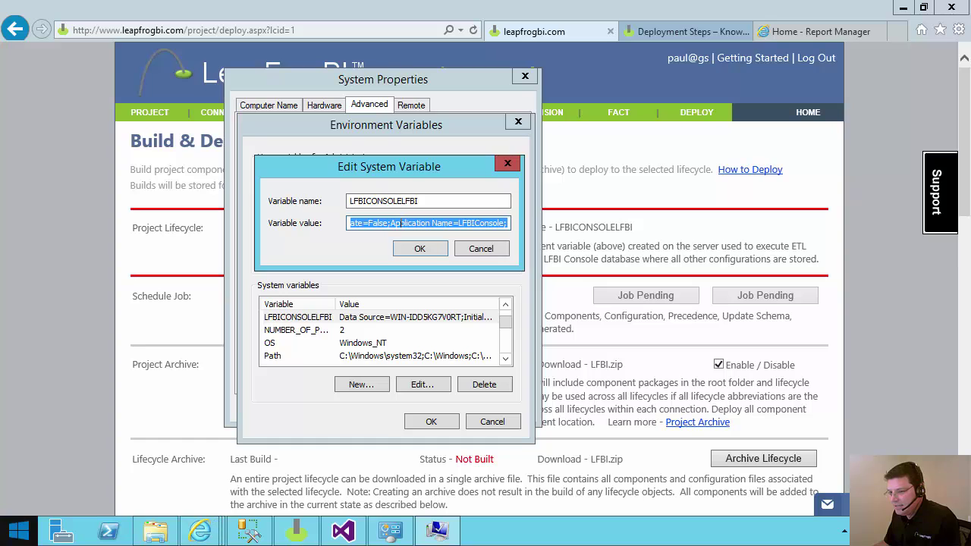
{"action": "left_click", "coordinate": [17, 534]}
{"action": "type", "text": "notepad"}
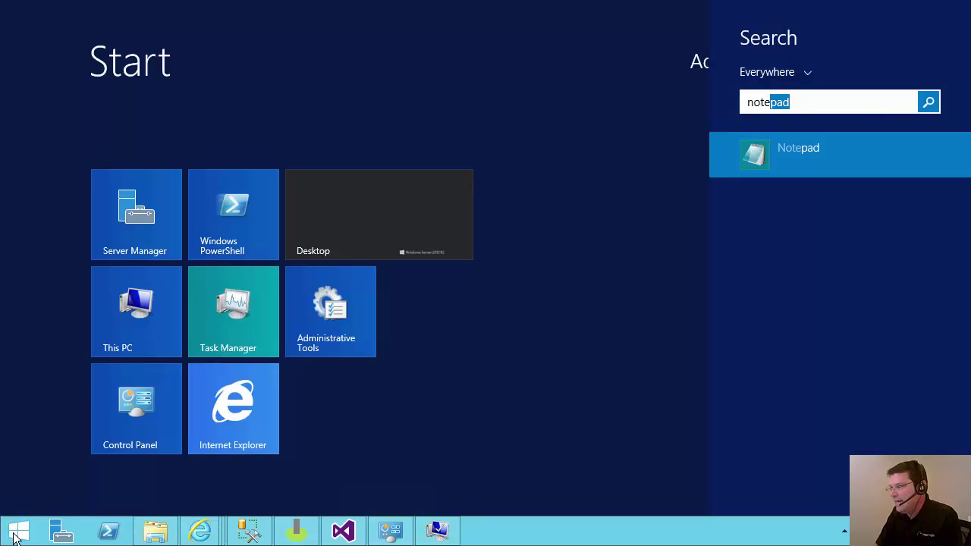
{"action": "key", "text": "Return"}
{"action": "type", "text": "Data Source=WIN-IDD5KG7V0RT;Initial Catalog=GettingStarted;Provider=SQLNCLI11.1;Integrated Security=SSPI;Auto Translate=False;Application Name=LFBIConsole;"}
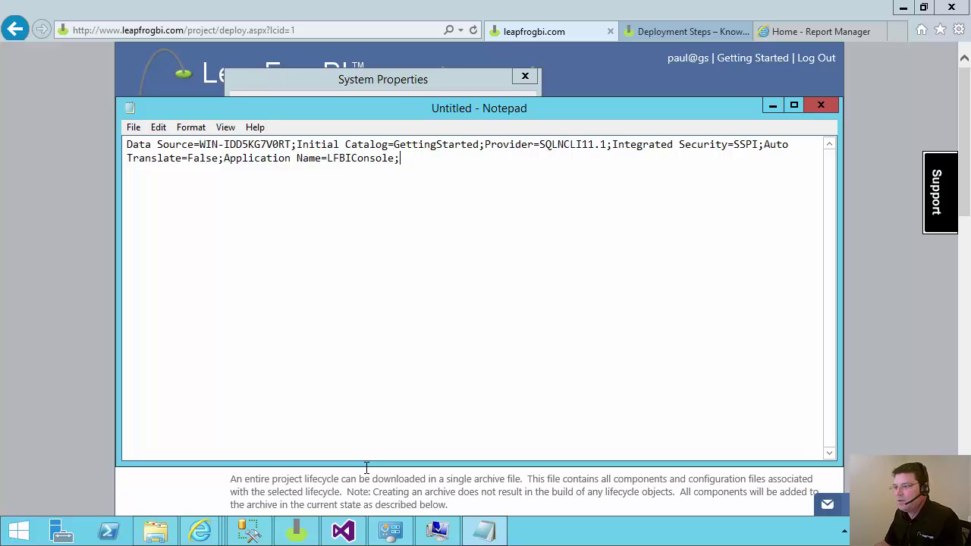
Examine the Data Source and Initial Catalog entries of the connection string in Notepad
{"action": "left_click_drag", "start_coordinate": [200, 144], "coordinate": [293, 143]}
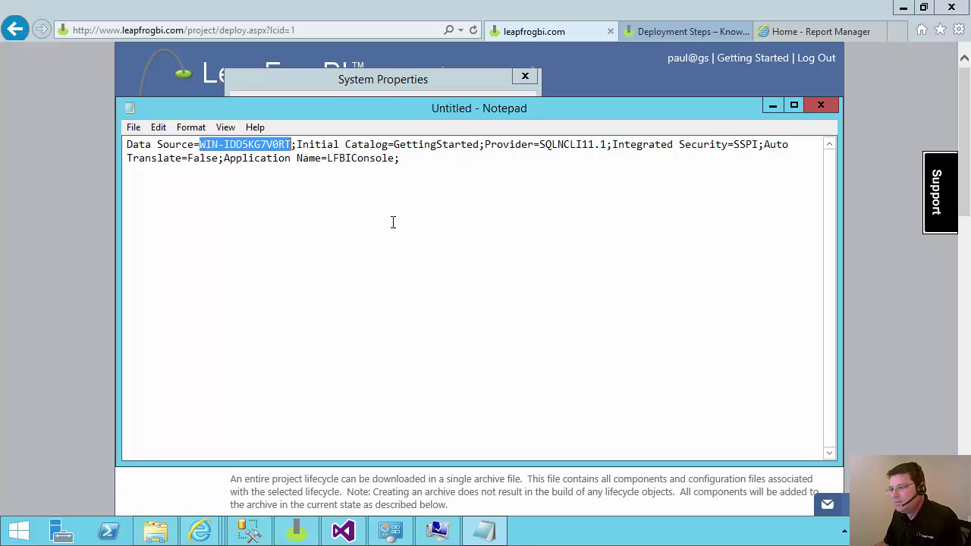
{"action": "left_click_drag", "start_coordinate": [393, 145], "coordinate": [479, 146]}
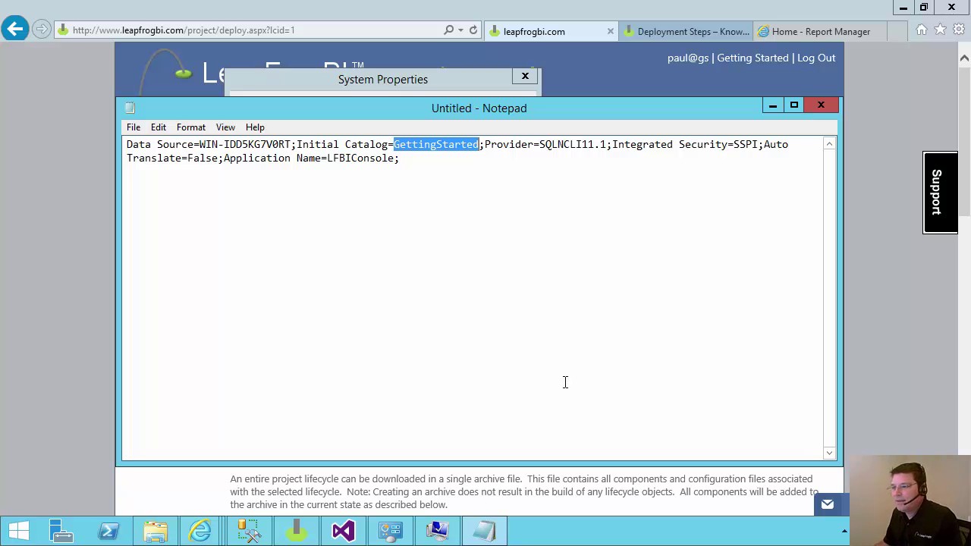
{"action": "double_click", "coordinate": [435, 152]}
{"action": "left_click", "coordinate": [410, 150]}
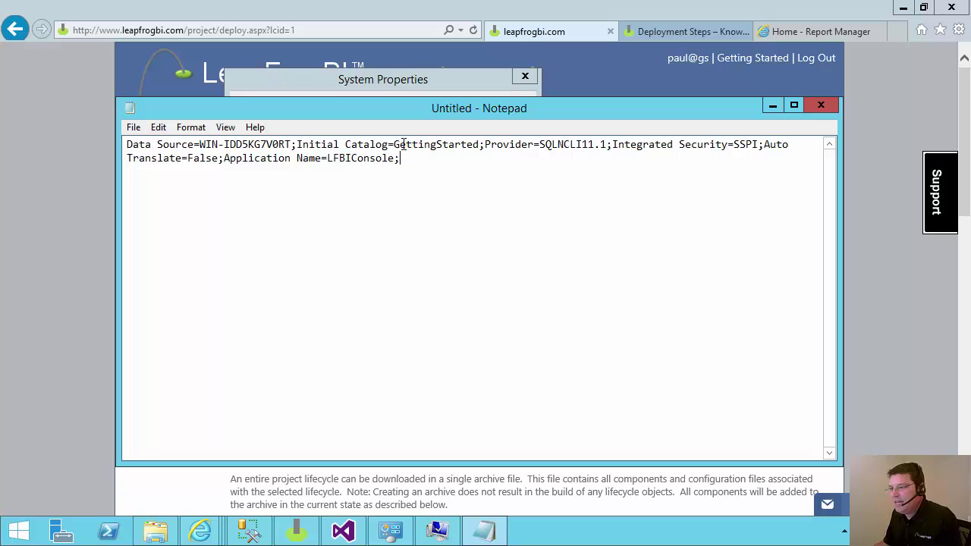
{"action": "left_click_drag", "start_coordinate": [395, 145], "coordinate": [479, 144]}
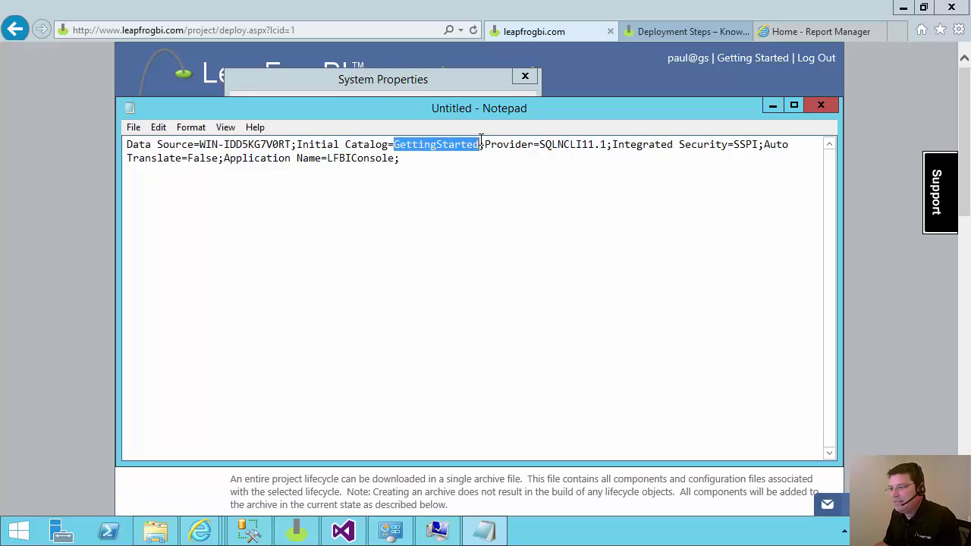
Discard the Notepad document and cancel out of the variable editor, Environment Variables and System Properties dialogs
{"action": "left_click", "coordinate": [821, 106]}
{"action": "left_click", "coordinate": [524, 271]}
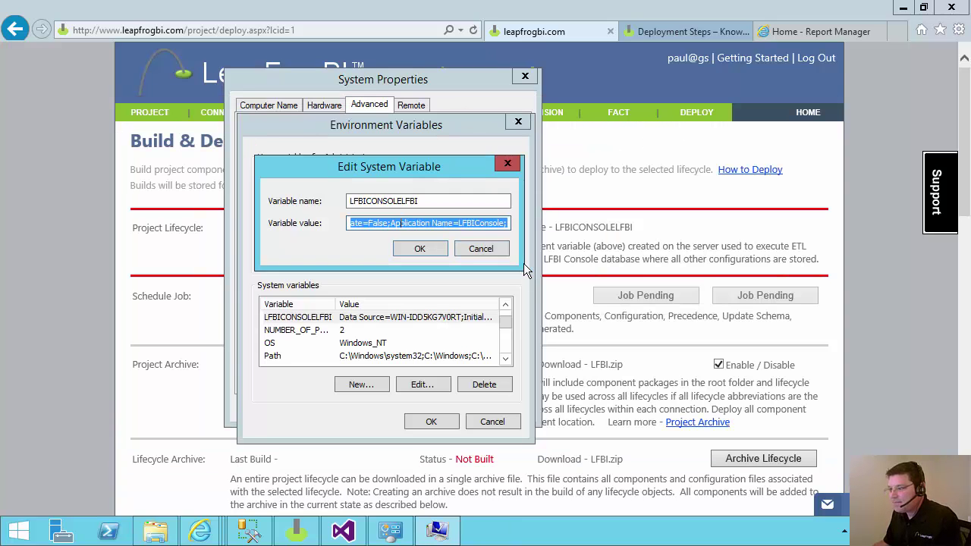
{"action": "left_click", "coordinate": [479, 249]}
{"action": "left_click", "coordinate": [483, 422]}
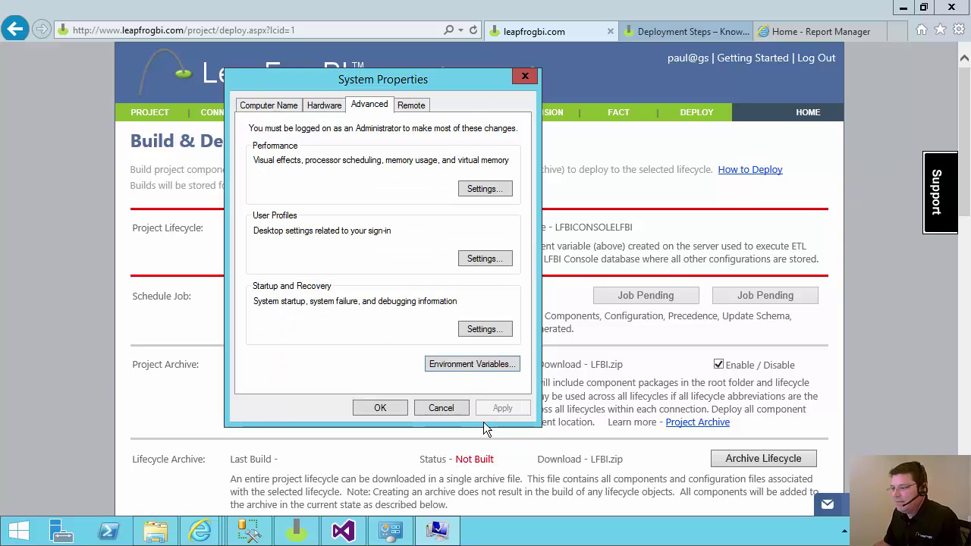
{"action": "left_click", "coordinate": [439, 408]}
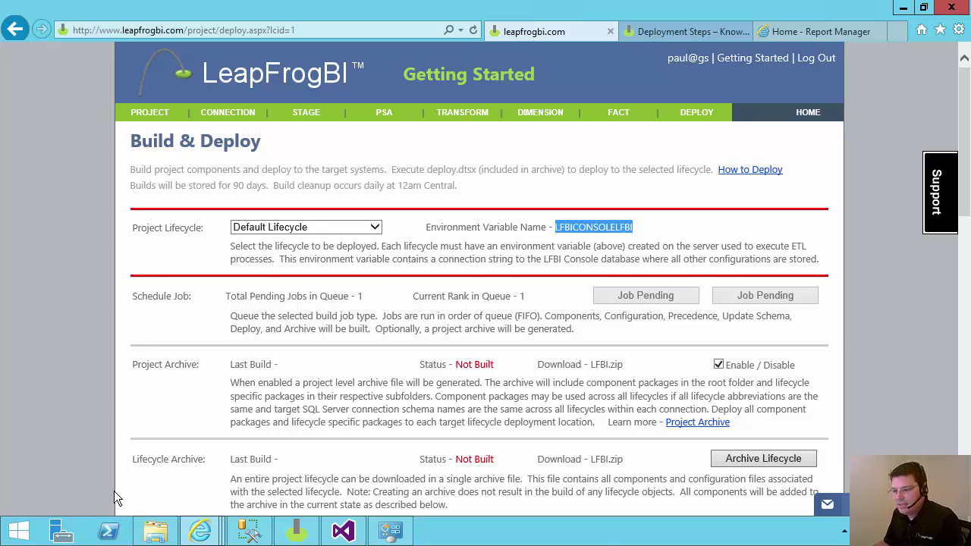
Open SQL Server 2014 Configuration Manager and restart the SQL Server Agent (MSSQLSERVER) service
{"action": "left_click", "coordinate": [24, 530]}
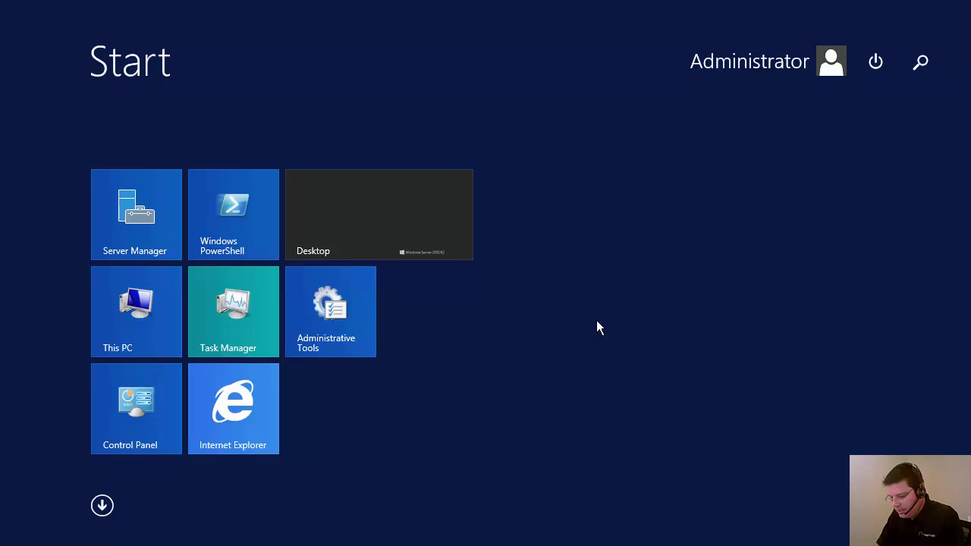
{"action": "key", "text": "super"}
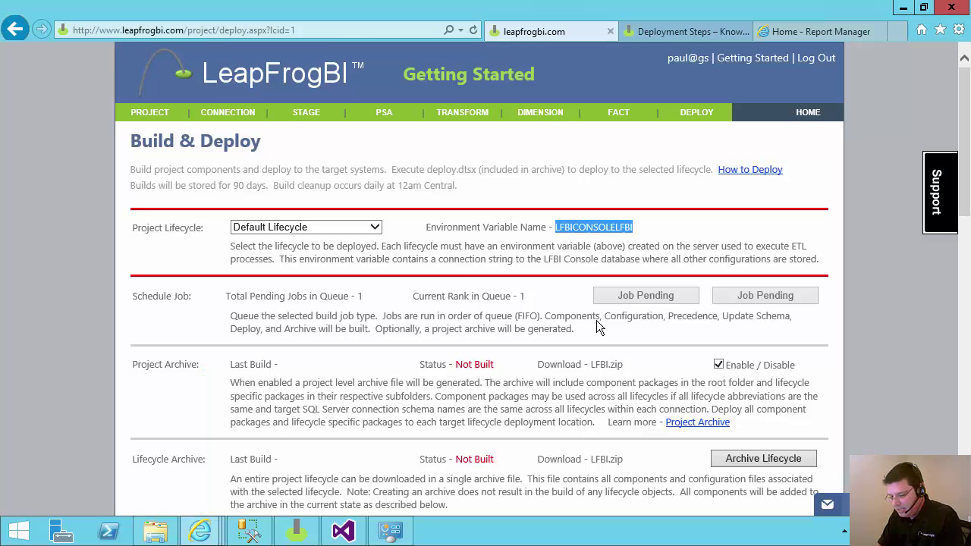
{"action": "key", "text": "super"}
{"action": "type", "text": "confi"}
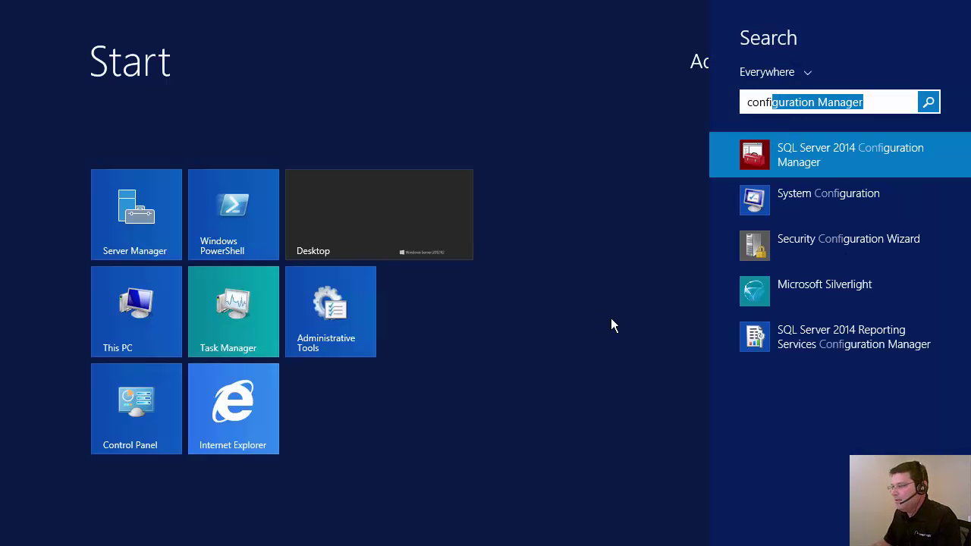
{"action": "left_click", "coordinate": [816, 165]}
{"action": "right_click", "coordinate": [263, 140]}
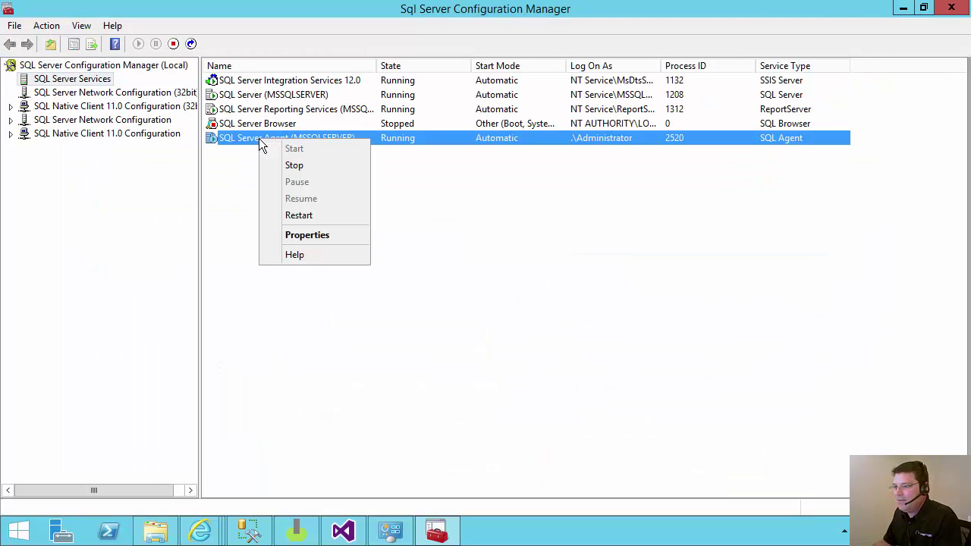
{"action": "left_click", "coordinate": [293, 215]}
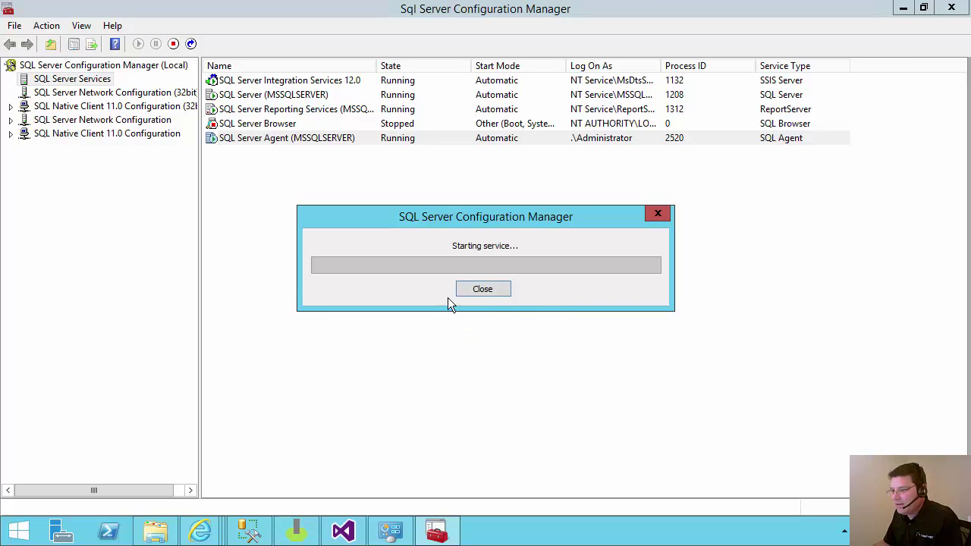
Return to the LeapFrogBI site in the browser and reload the Build & Deploy page
{"action": "mouse_move", "coordinate": [202, 535]}
{"action": "left_click", "coordinate": [89, 444]}
{"action": "mouse_move", "coordinate": [672, 115]}
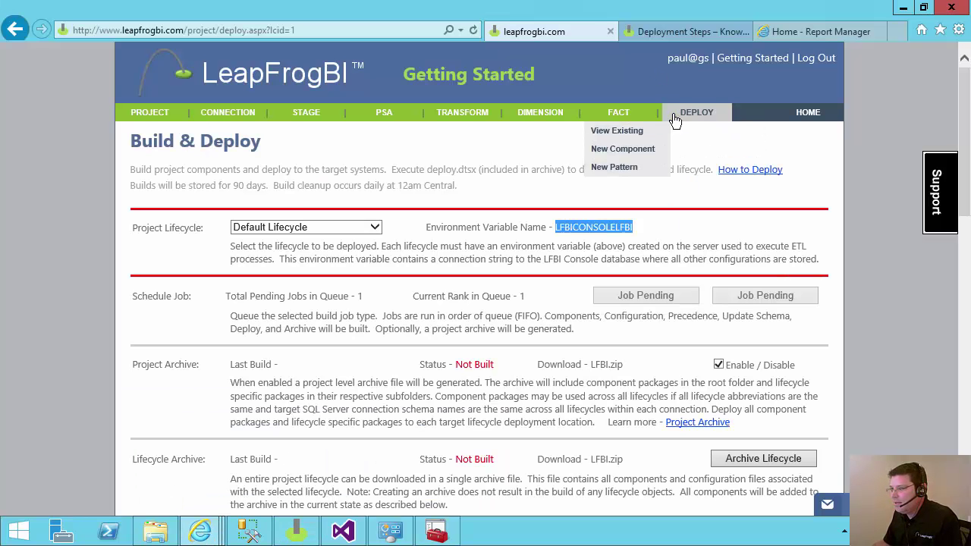
{"action": "left_click", "coordinate": [692, 151]}
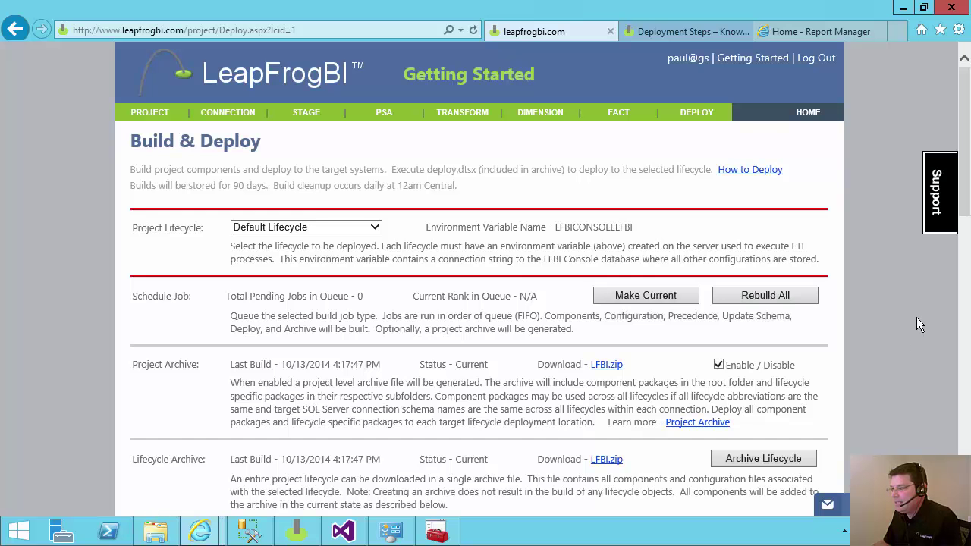
Start downloading the Lifecycle Archive LFBI.zip, choosing to specify its save location
{"action": "scroll", "coordinate": [916, 317], "scroll_direction": "down", "scroll_amount": 1}
{"action": "scroll", "coordinate": [917, 317], "scroll_direction": "down", "scroll_amount": 2}
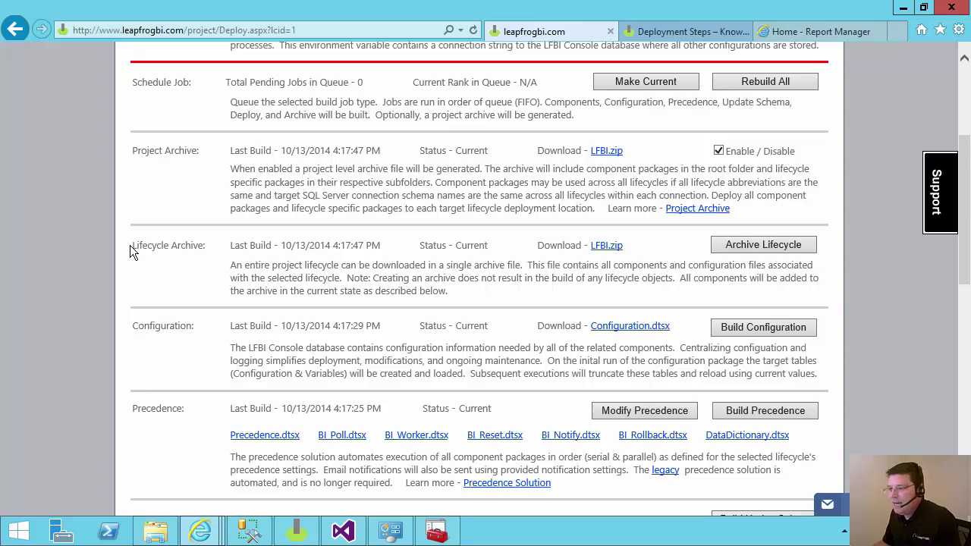
{"action": "mouse_move", "coordinate": [130, 245]}
{"action": "left_mouse_down"}
{"action": "mouse_move", "coordinate": [551, 317]}
{"action": "mouse_move", "coordinate": [379, 299]}
{"action": "mouse_move", "coordinate": [129, 245]}
{"action": "left_mouse_up"}
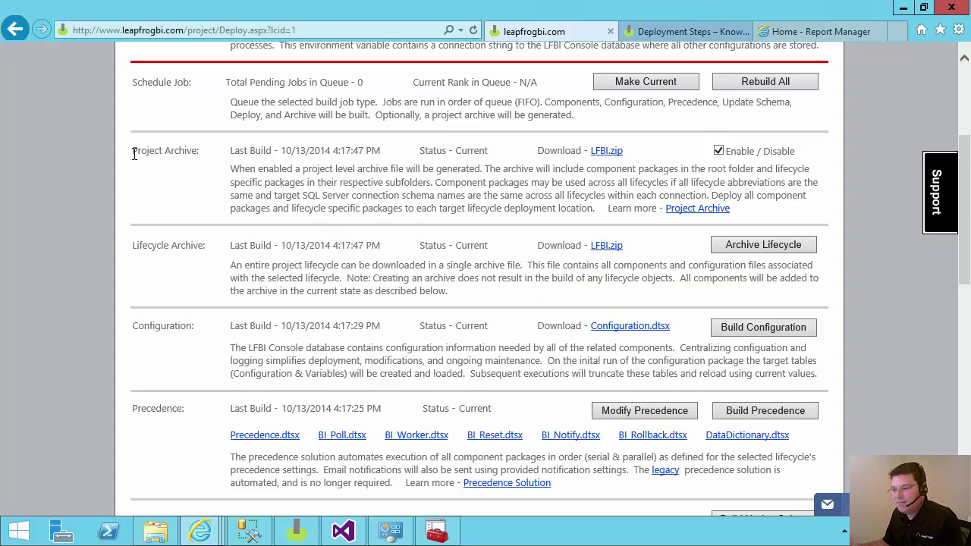
{"action": "left_click_drag", "start_coordinate": [169, 245], "coordinate": [267, 246]}
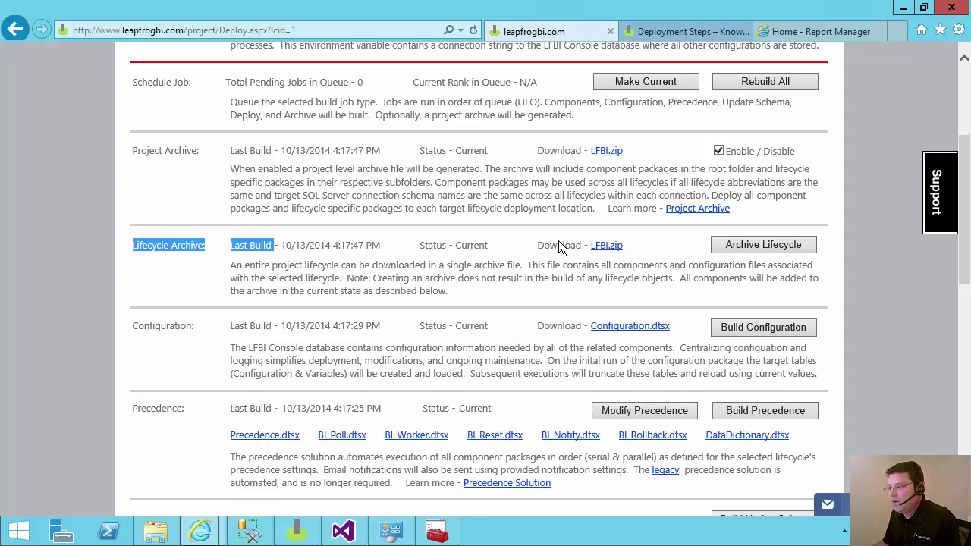
{"action": "left_click", "coordinate": [607, 247]}
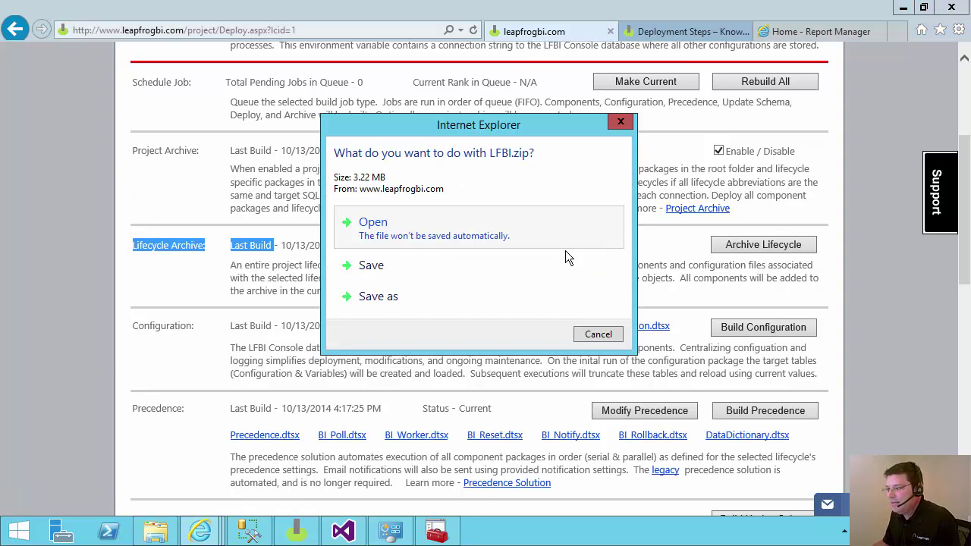
{"action": "left_click", "coordinate": [402, 296]}
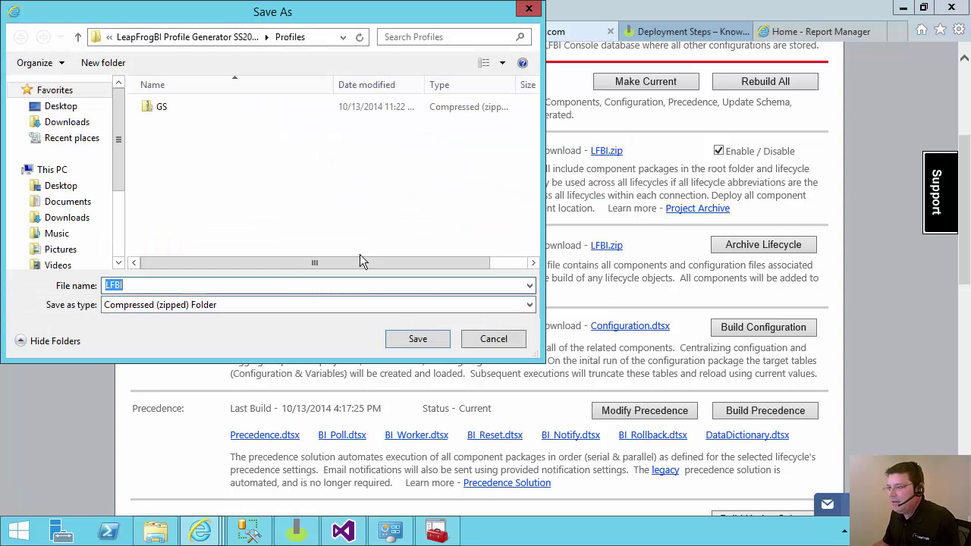
Save the archive as LFBI in the Desktop's GettingStarted folder, replacing the existing file
{"action": "left_click", "coordinate": [194, 37]}
{"action": "left_click", "coordinate": [129, 36]}
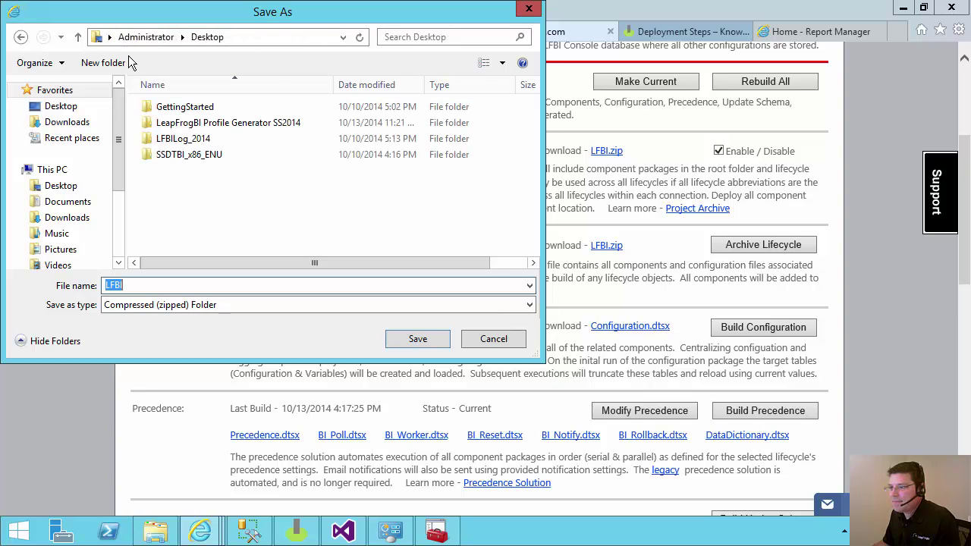
{"action": "left_click", "coordinate": [179, 229]}
{"action": "key", "text": "Return"}
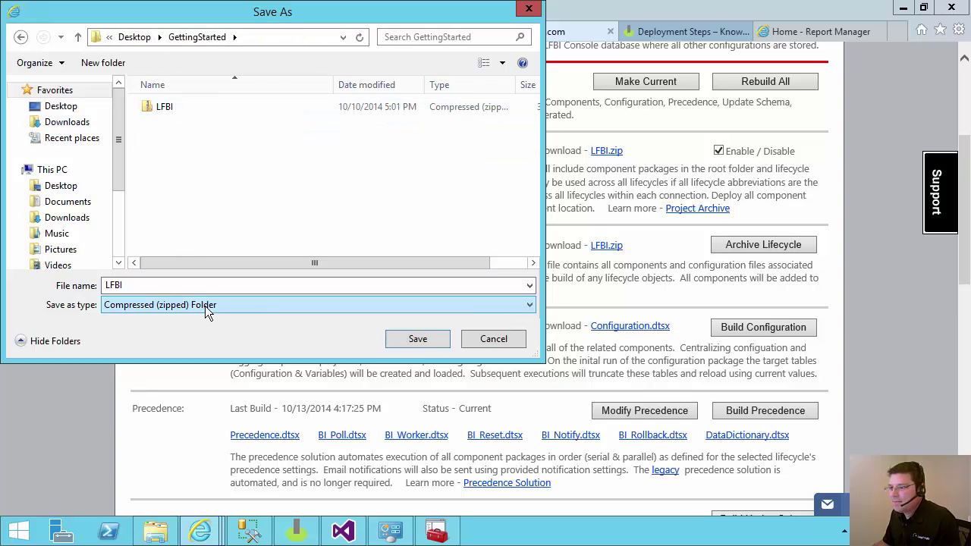
{"action": "left_click", "coordinate": [416, 338]}
{"action": "left_click", "coordinate": [522, 267]}
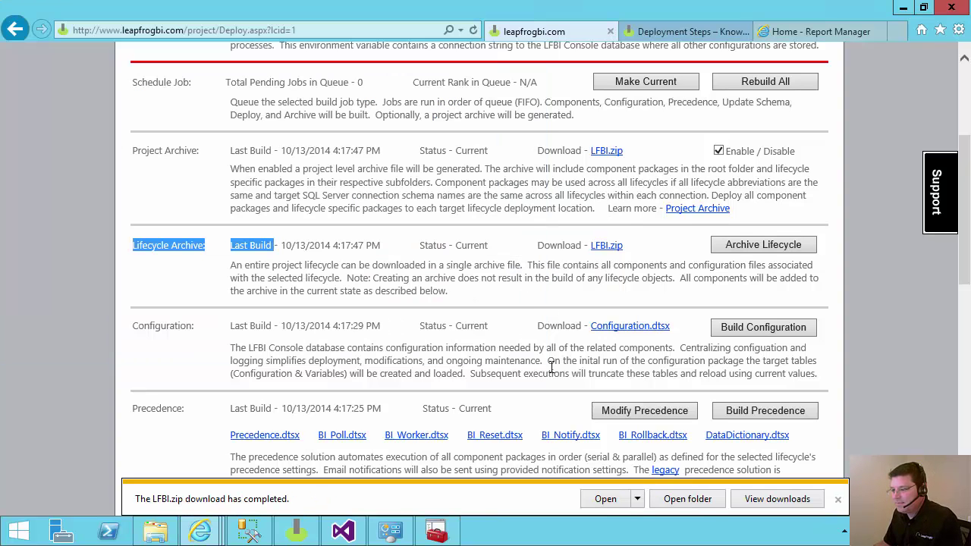
Open the downloaded LFBI archive's folder, extract the archive into an LFBI subfolder of GettingStarted, and close the extracted folder's window
{"action": "left_click", "coordinate": [637, 499]}
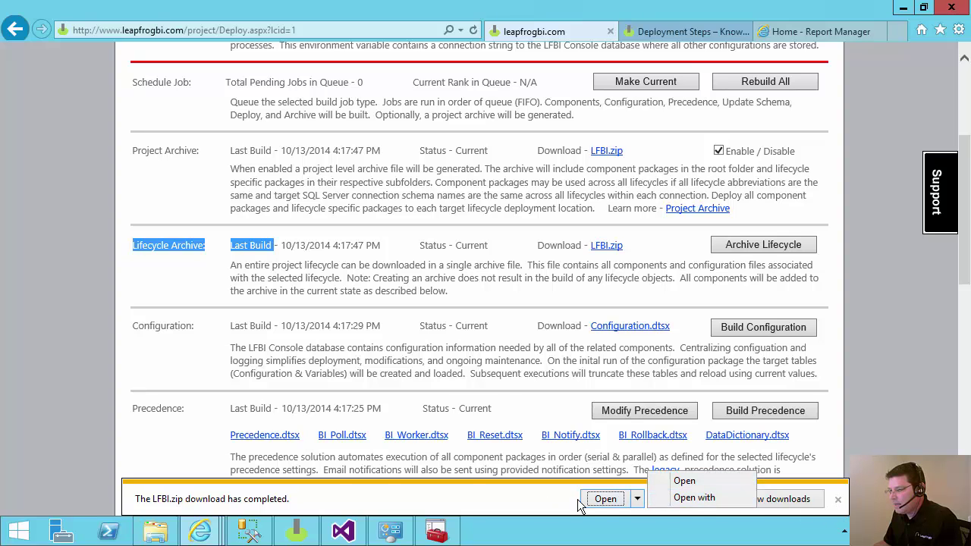
{"action": "left_click", "coordinate": [606, 499]}
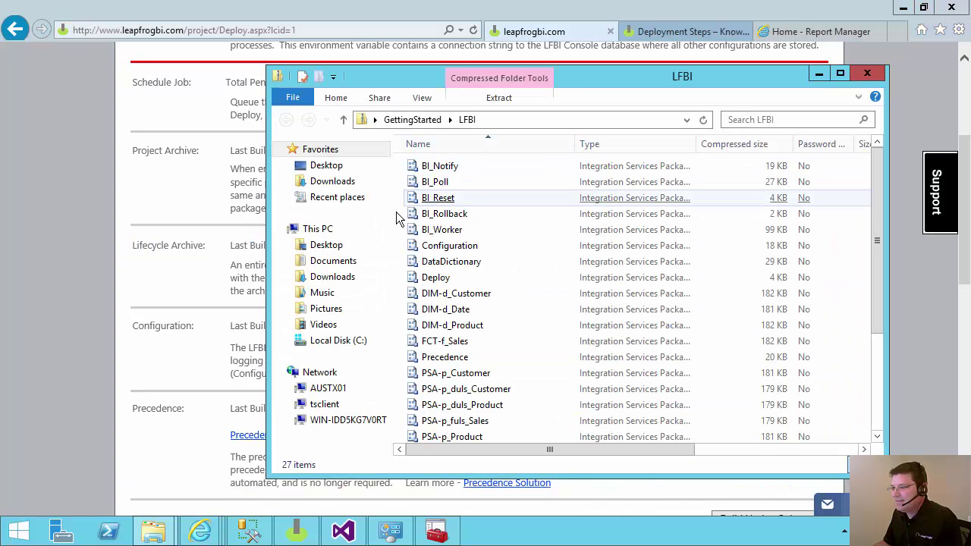
{"action": "left_click", "coordinate": [412, 119]}
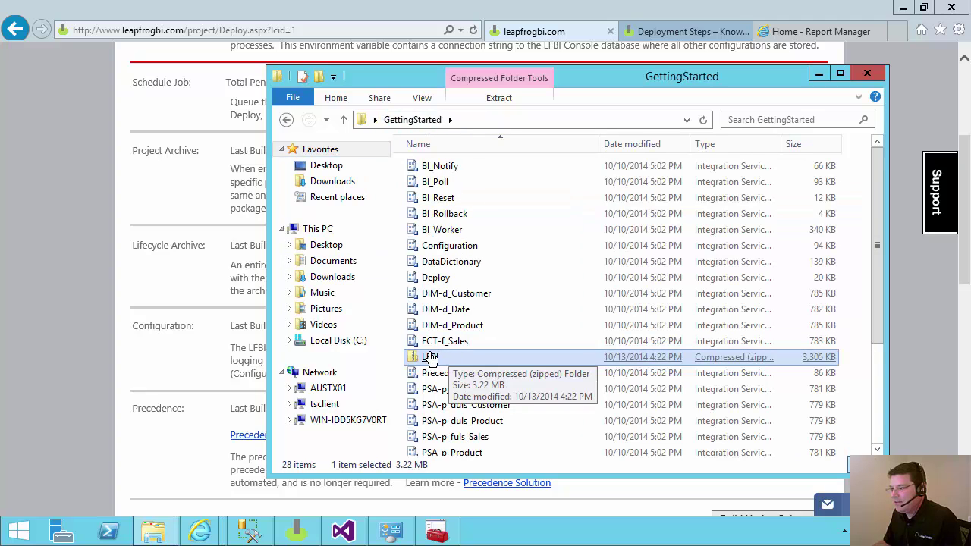
{"action": "right_click", "coordinate": [428, 358]}
{"action": "left_click", "coordinate": [482, 142]}
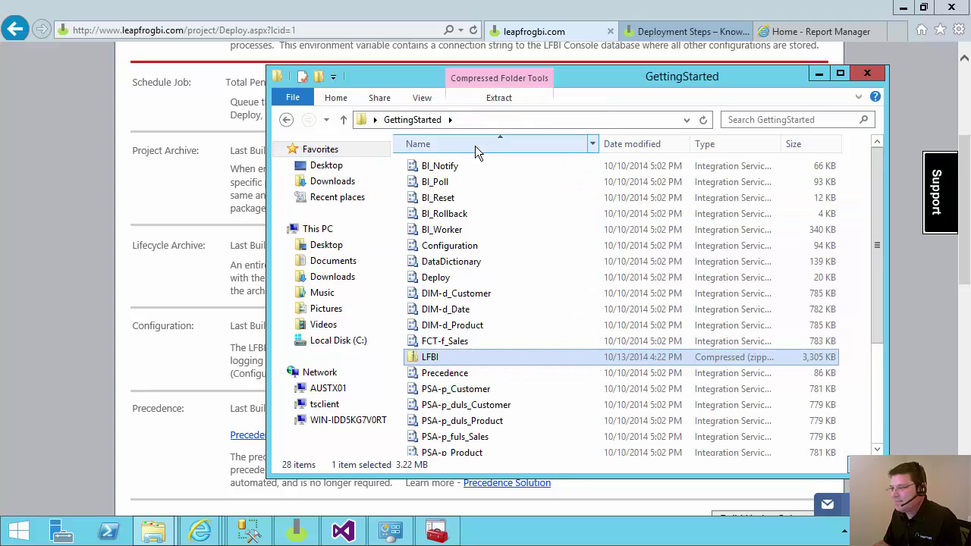
{"action": "left_click", "coordinate": [623, 410]}
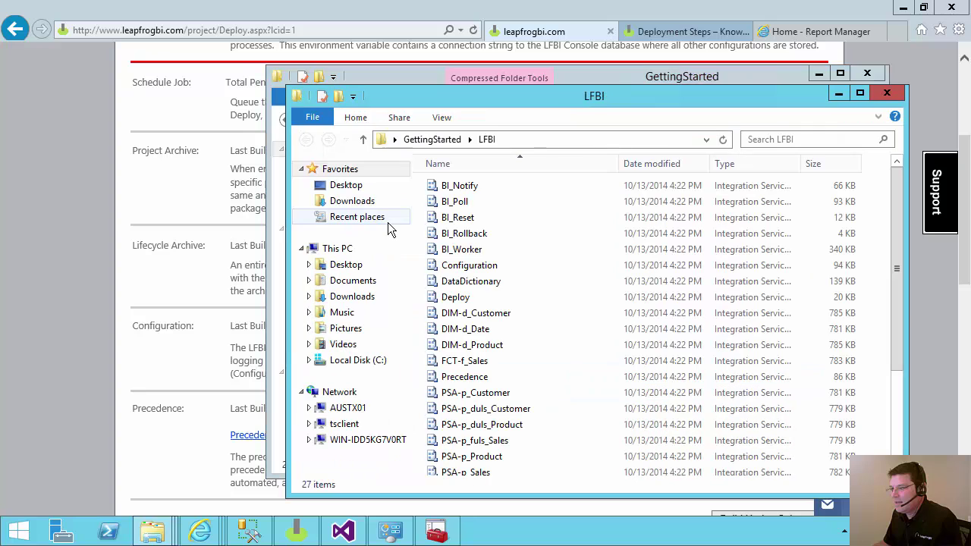
{"action": "left_click_drag", "start_coordinate": [487, 95], "coordinate": [762, 143]}
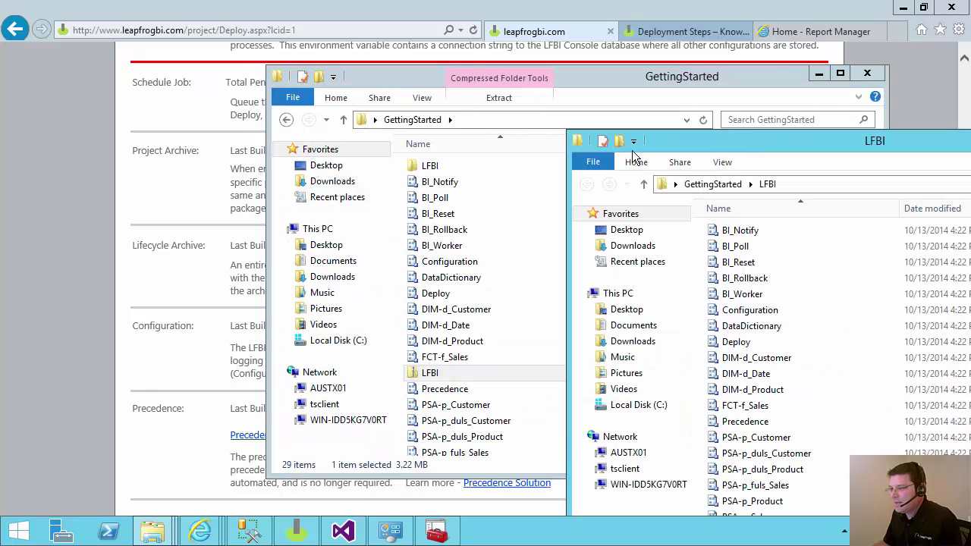
{"action": "key", "text": "super+Down"}
{"action": "left_click", "coordinate": [776, 39]}
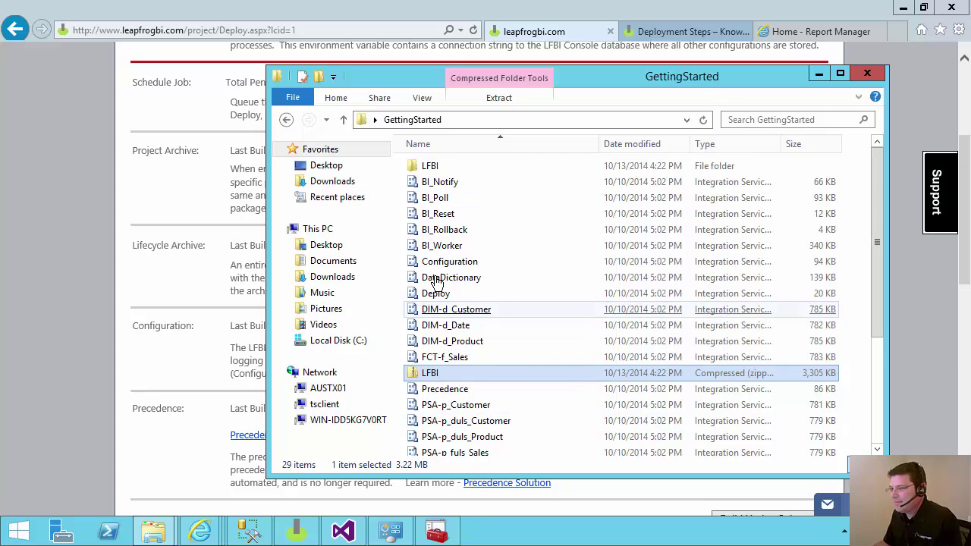
Delete everything in the GettingStarted folder and close its window
{"action": "key", "text": "ctrl+a"}
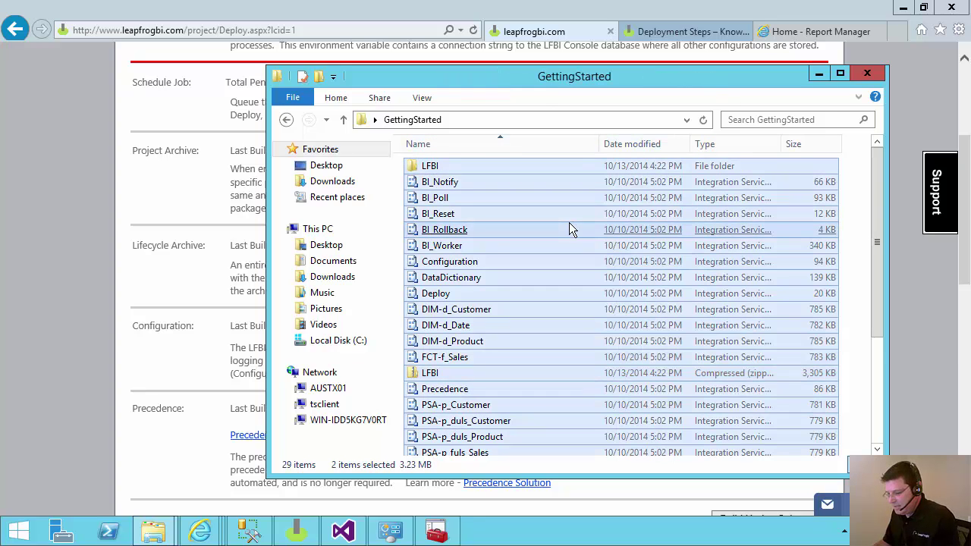
{"action": "key", "text": "Delete"}
{"action": "key", "text": "alt+F4"}
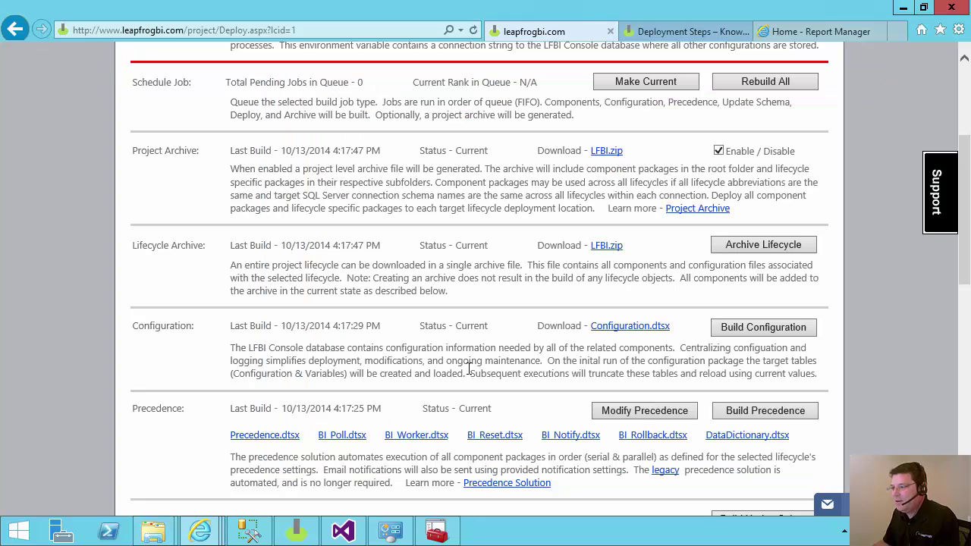
Download the Lifecycle Archive LFBI.zip again, saving it as LFBI in the Desktop's GettingStarted folder
{"action": "left_click", "coordinate": [593, 252]}
{"action": "left_click", "coordinate": [384, 296]}
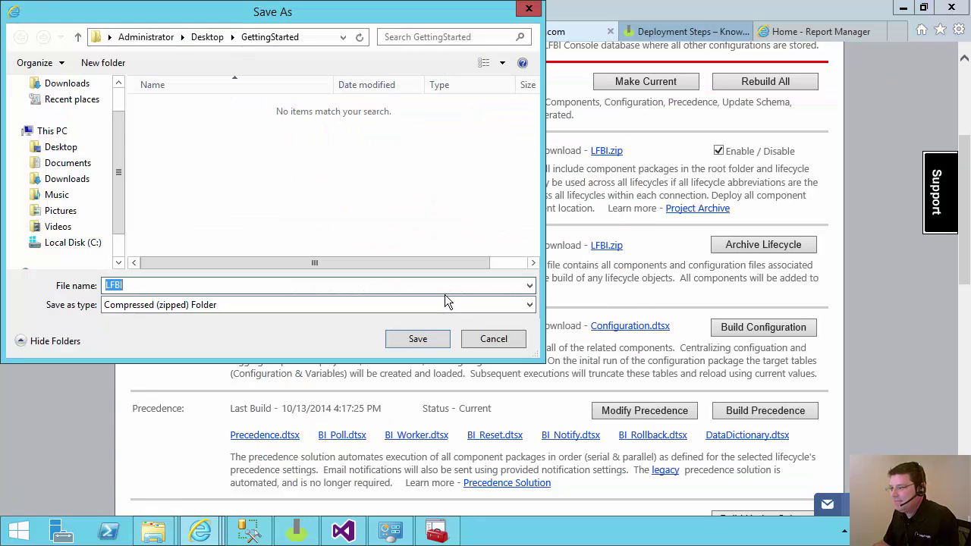
{"action": "left_click", "coordinate": [430, 345]}
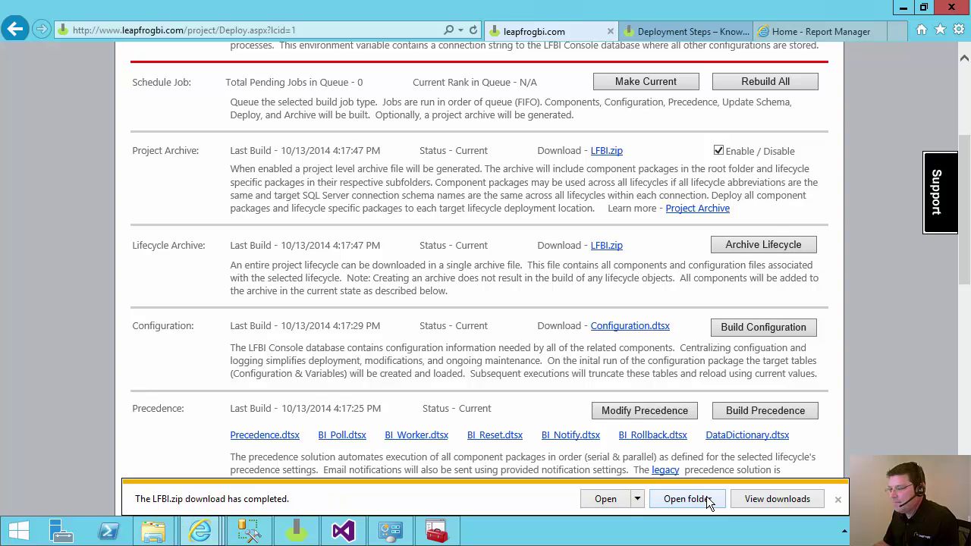
Extract the downloaded LFBI archive directly into the GettingStarted folder, without an LFBI subfolder
{"action": "left_click", "coordinate": [687, 499]}
{"action": "right_click", "coordinate": [427, 169]}
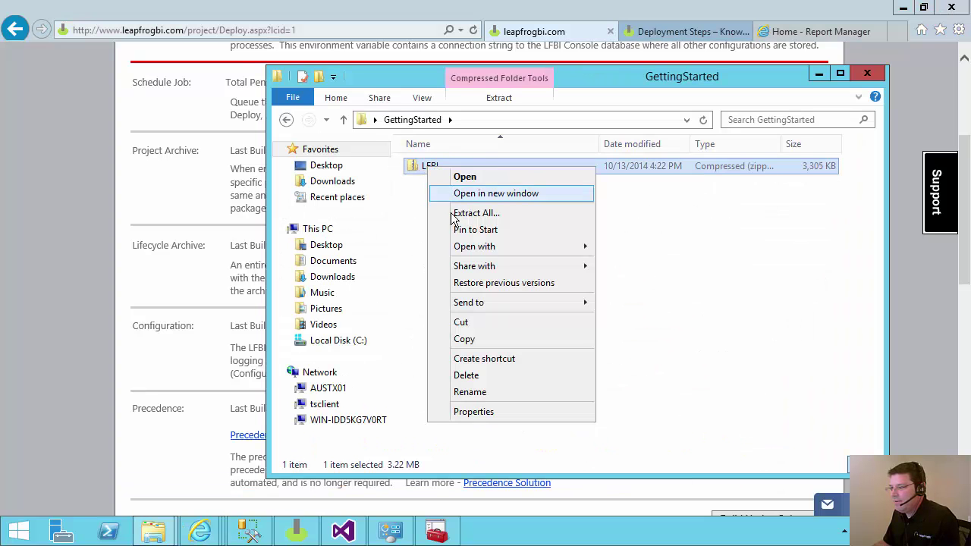
{"action": "left_click", "coordinate": [458, 217]}
{"action": "left_click", "coordinate": [477, 200]}
{"action": "left_click_drag", "start_coordinate": [477, 200], "coordinate": [537, 200]}
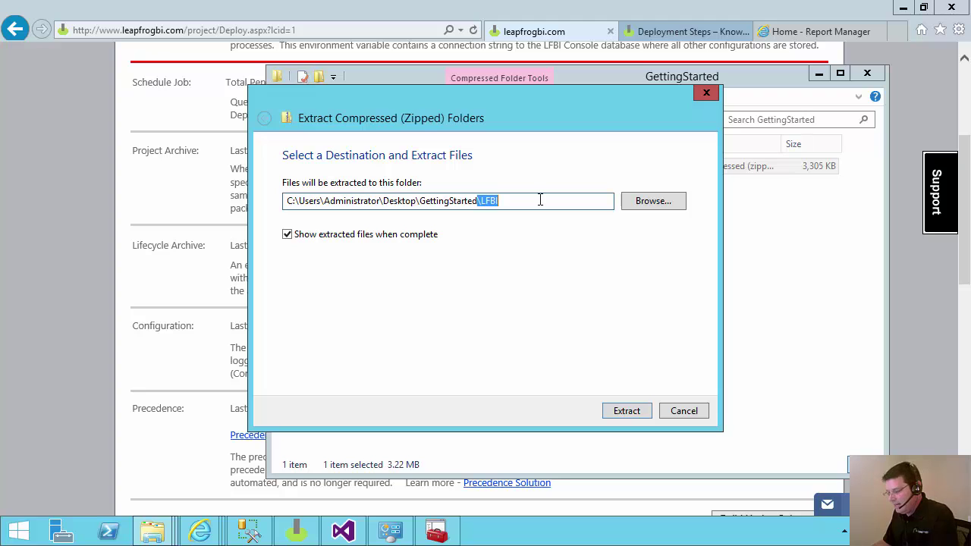
{"action": "key", "text": "Delete"}
{"action": "left_click", "coordinate": [644, 409]}
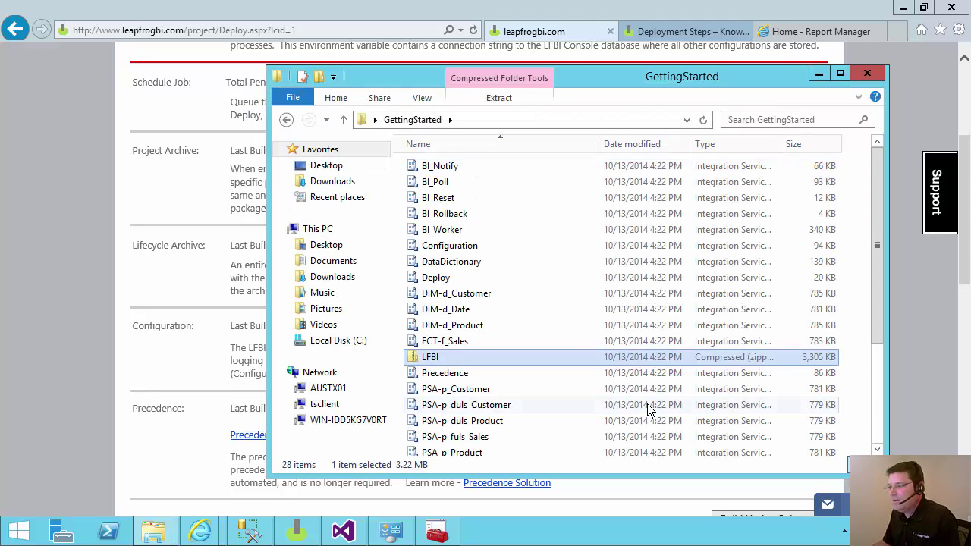
{"action": "left_click", "coordinate": [646, 404]}
Execute the Deploy package from the GettingStarted folder, review its execution progress, and close the Execute Package Utility
{"action": "left_click_drag", "start_coordinate": [467, 76], "coordinate": [397, 39]}
{"action": "left_click", "coordinate": [421, 182]}
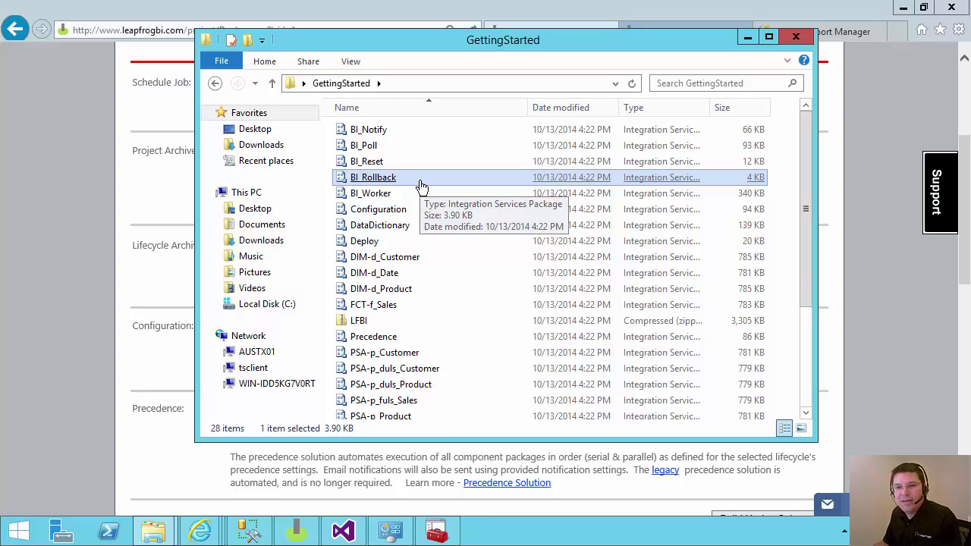
{"action": "left_click", "coordinate": [362, 246]}
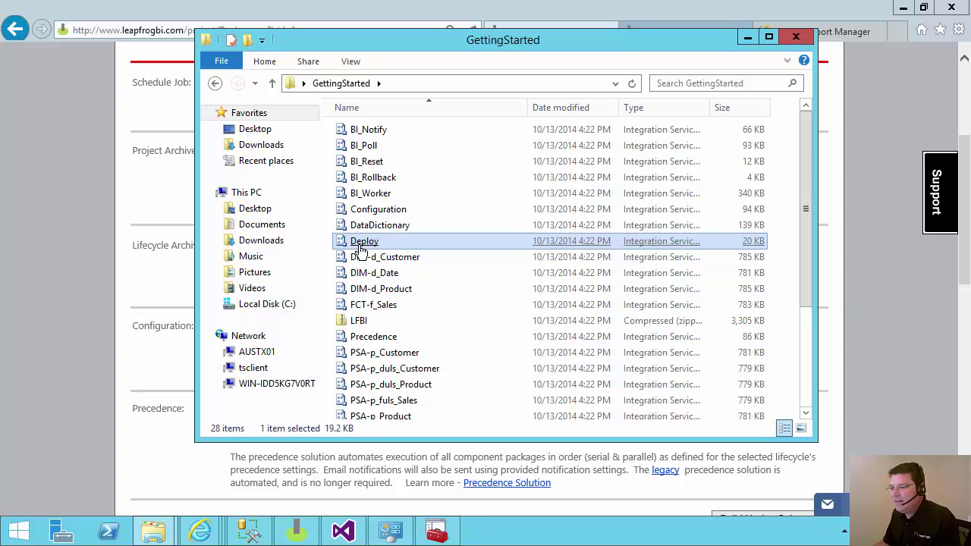
{"action": "double_click", "coordinate": [362, 246]}
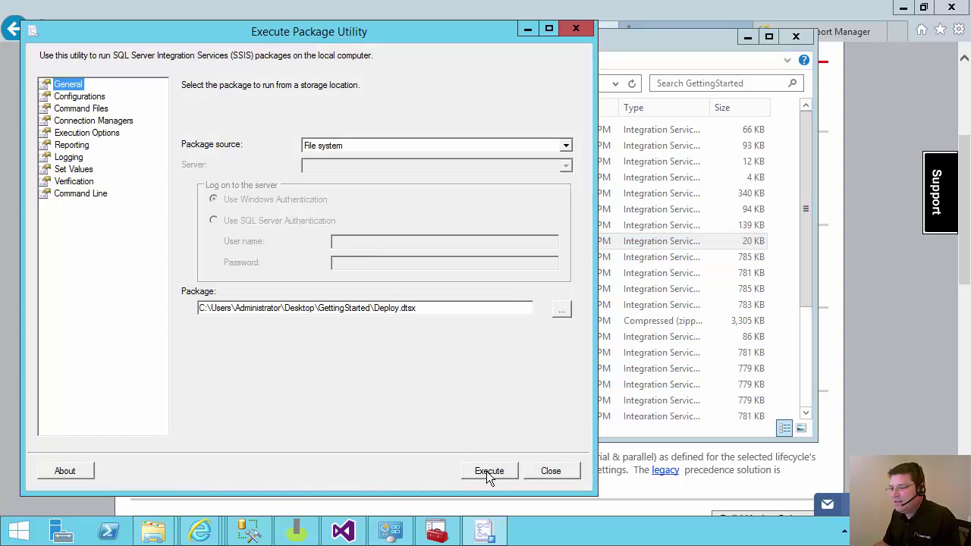
{"action": "left_click", "coordinate": [489, 471]}
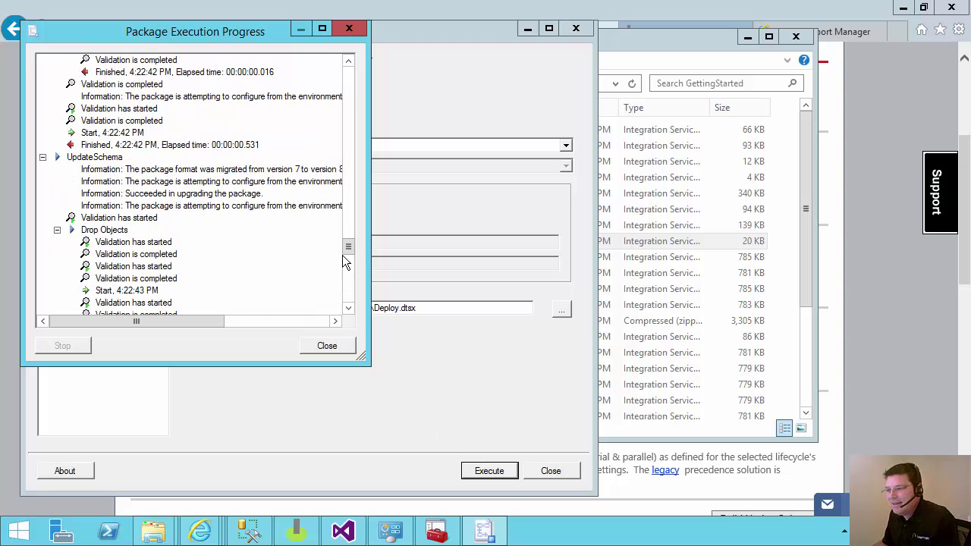
{"action": "scroll", "coordinate": [342, 255], "scroll_direction": "down", "scroll_amount": 3}
{"action": "scroll", "coordinate": [348, 293], "scroll_direction": "up", "scroll_amount": 15}
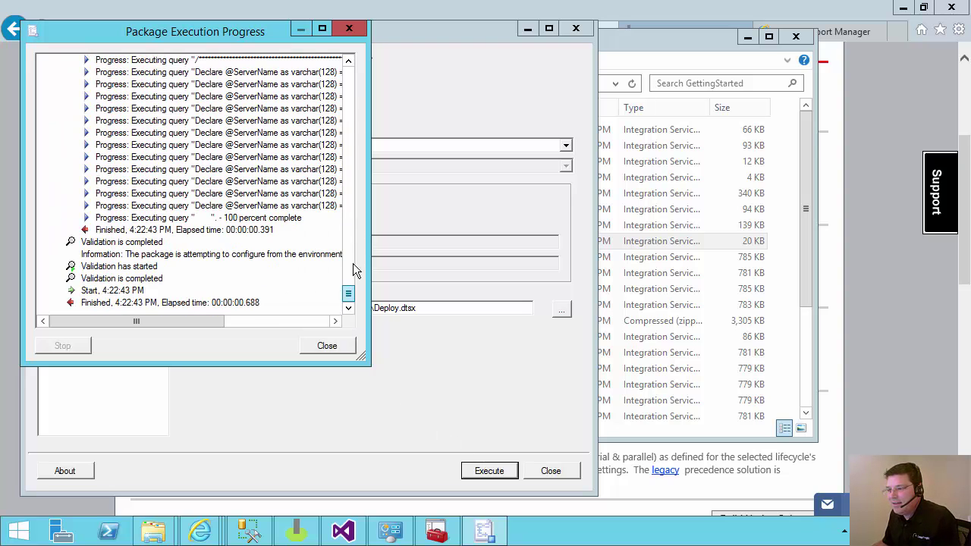
{"action": "left_click", "coordinate": [327, 346]}
{"action": "left_click", "coordinate": [570, 471]}
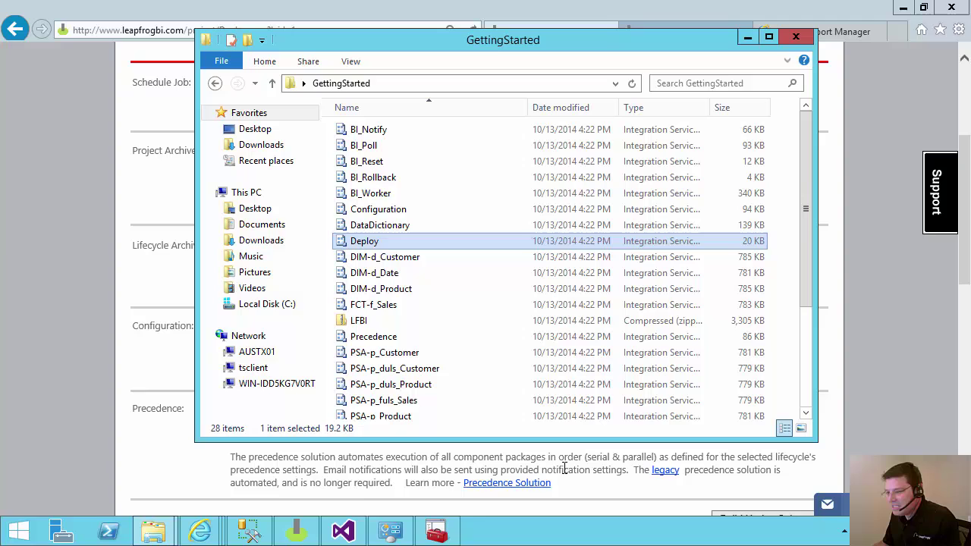
Switch to SQL Server Management Studio, refresh the databases, and expand the tables of the GettingStarted database
{"action": "left_click", "coordinate": [250, 531]}
{"action": "right_click", "coordinate": [58, 137]}
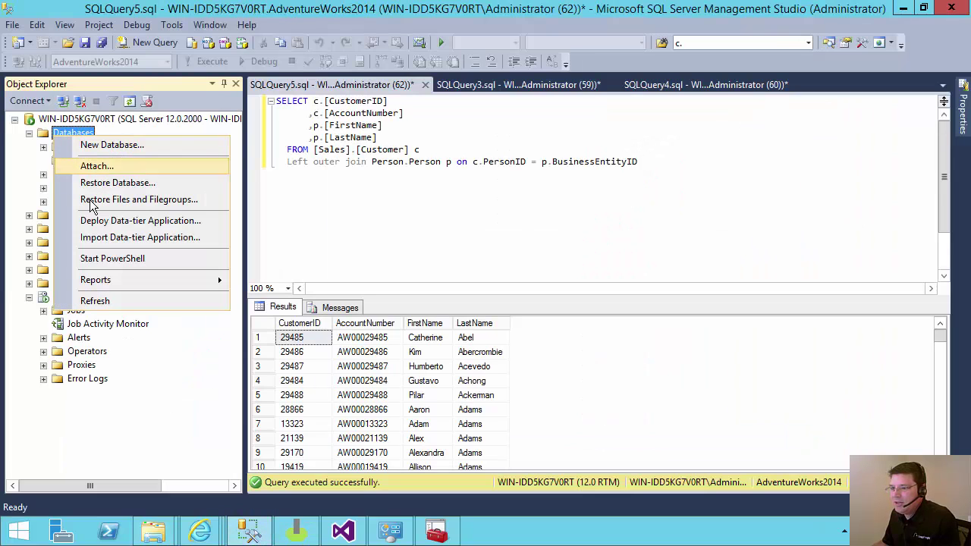
{"action": "left_click", "coordinate": [97, 301]}
{"action": "left_click", "coordinate": [77, 190]}
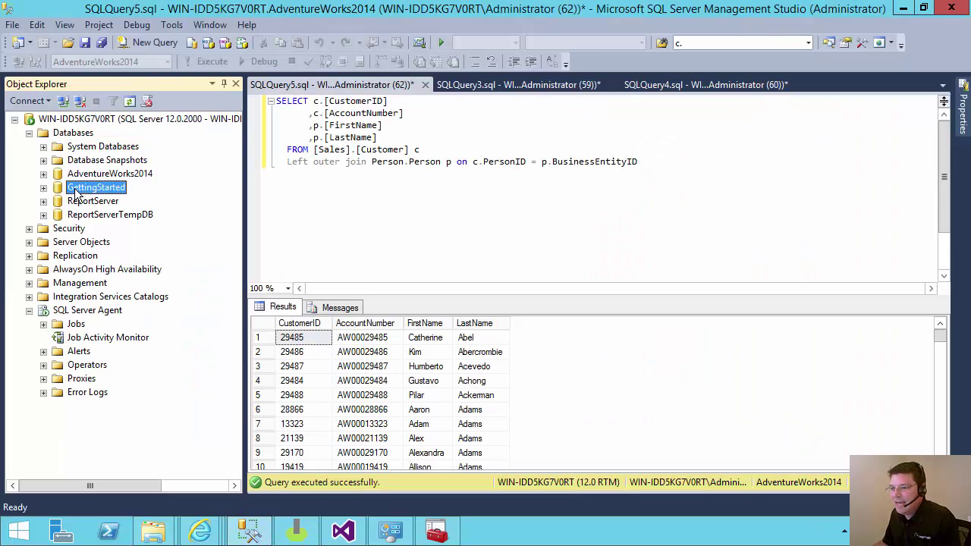
{"action": "left_click", "coordinate": [44, 188]}
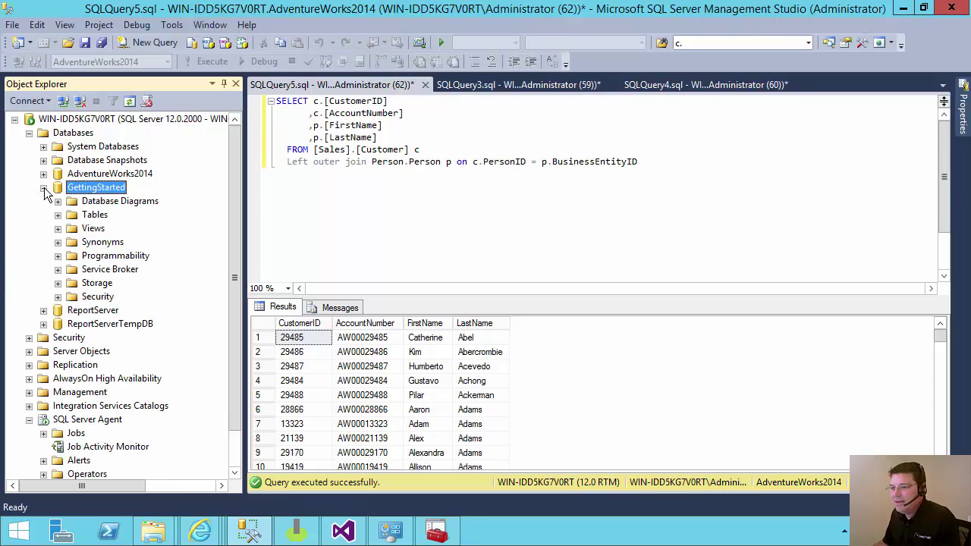
{"action": "left_click", "coordinate": [58, 215]}
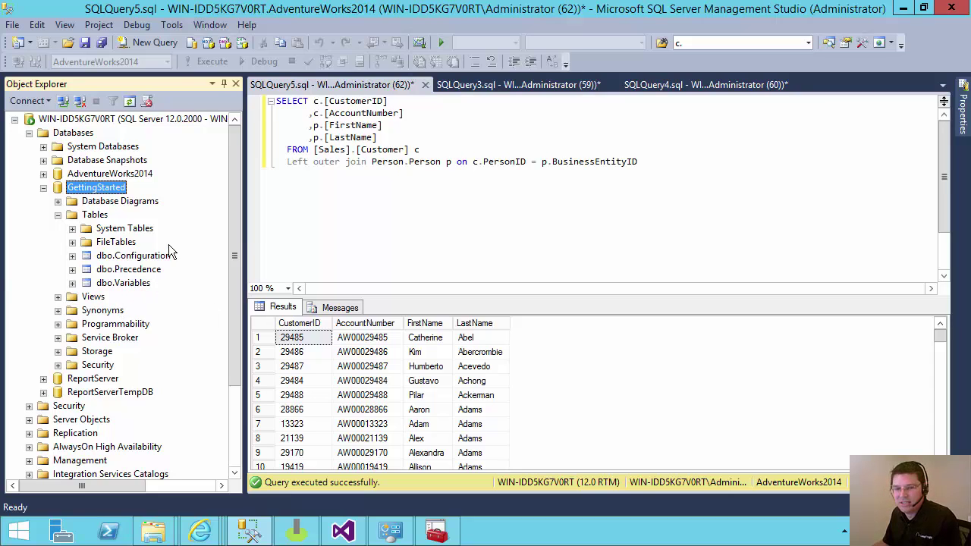
Expand the SQL Server Agent jobs and refresh the list
{"action": "scroll", "coordinate": [165, 296], "scroll_direction": "down", "scroll_amount": 3}
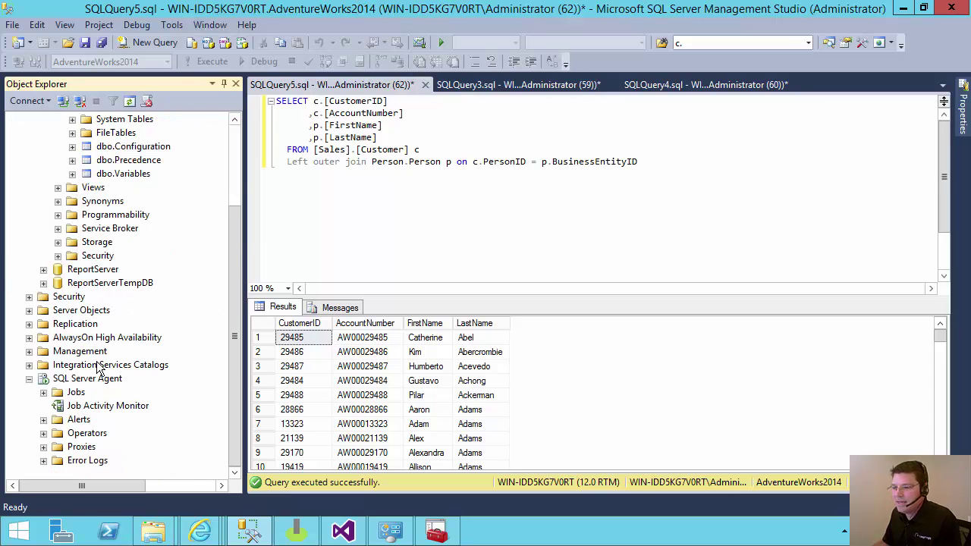
{"action": "left_click", "coordinate": [43, 392]}
{"action": "right_click", "coordinate": [72, 395]}
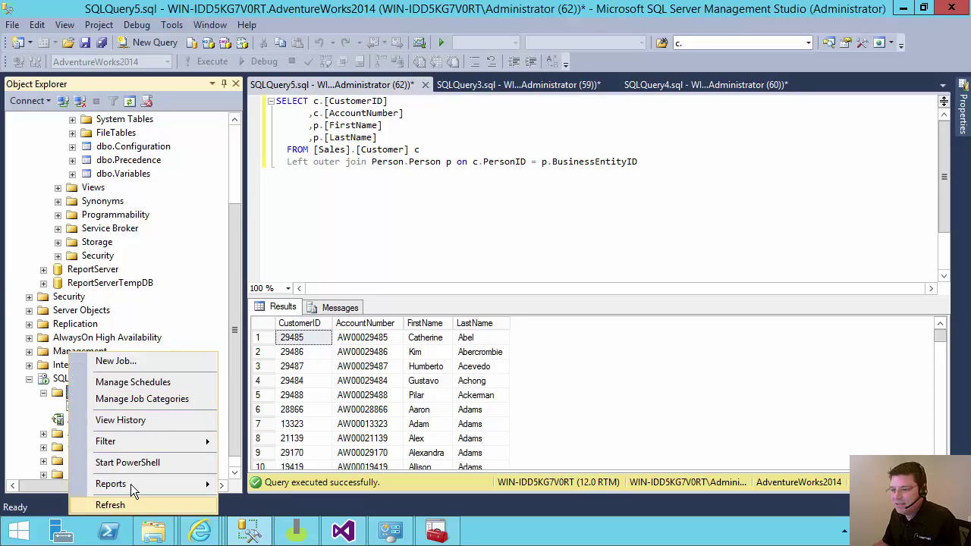
{"action": "left_click", "coordinate": [113, 502]}
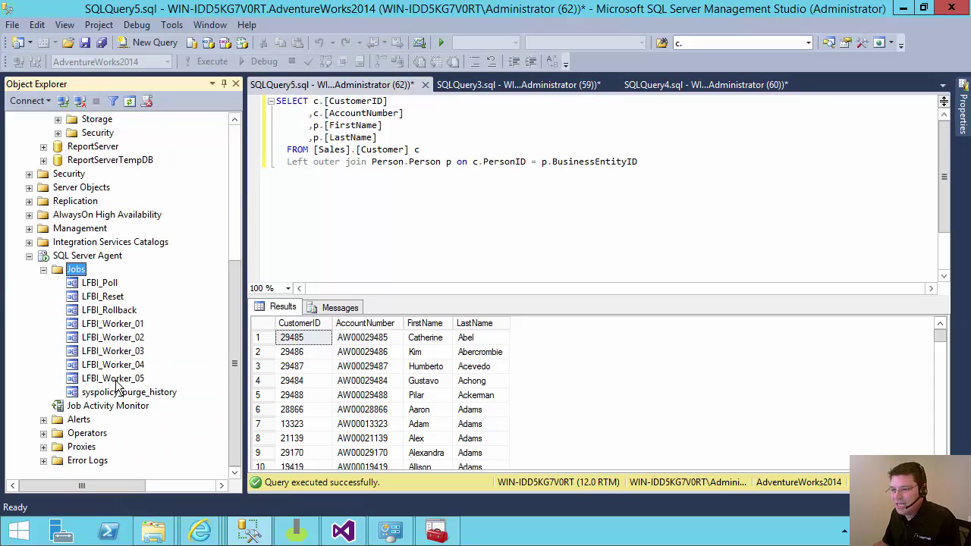
Examine the LFBI_Poll, LFBI_Reset and LFBI_Rollback jobs and look back over the GettingStarted tables
{"action": "left_click", "coordinate": [103, 283]}
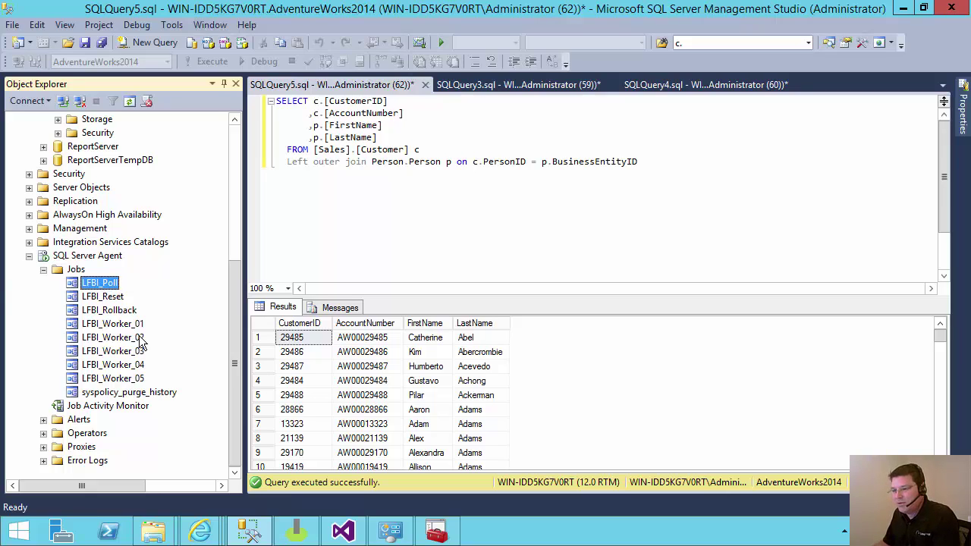
{"action": "left_click", "coordinate": [117, 300]}
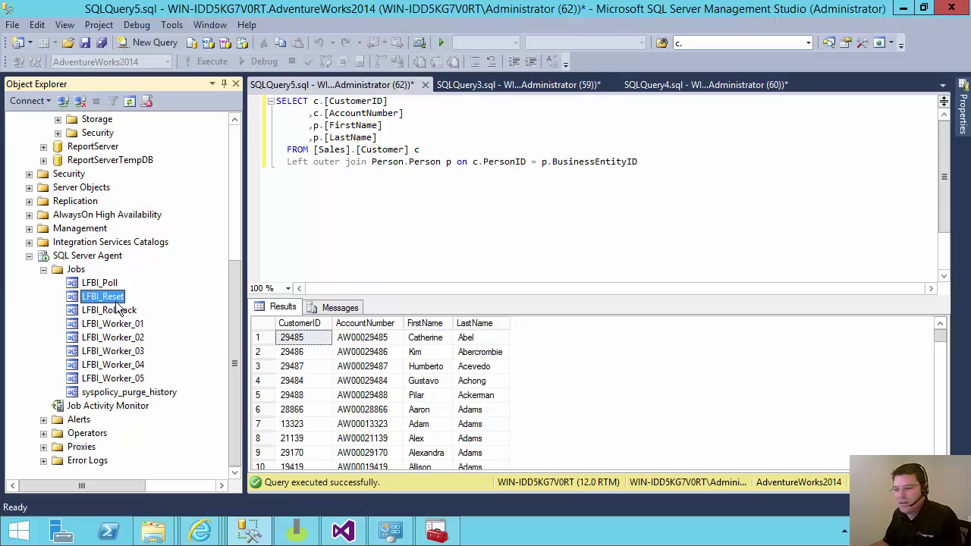
{"action": "left_click", "coordinate": [110, 311]}
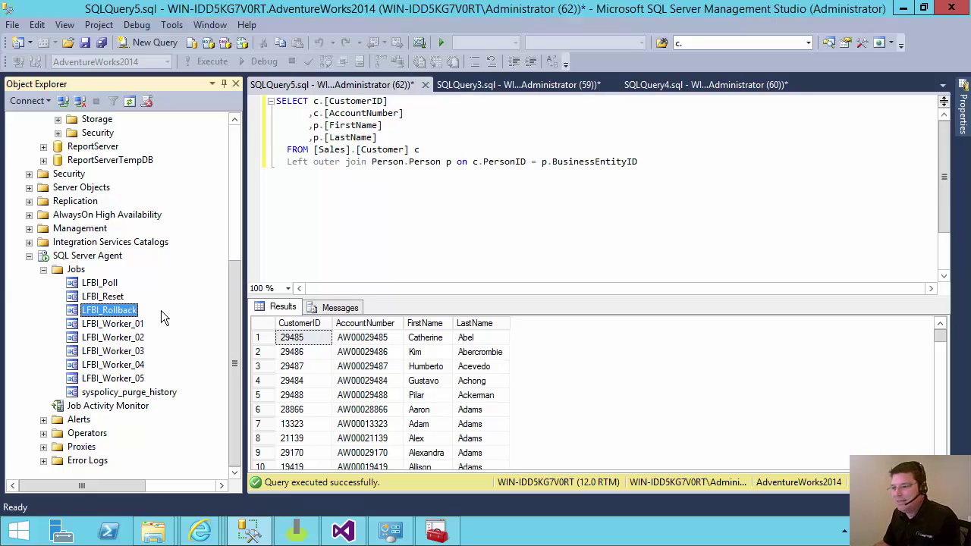
{"action": "left_click_drag", "start_coordinate": [235, 311], "coordinate": [234, 176]}
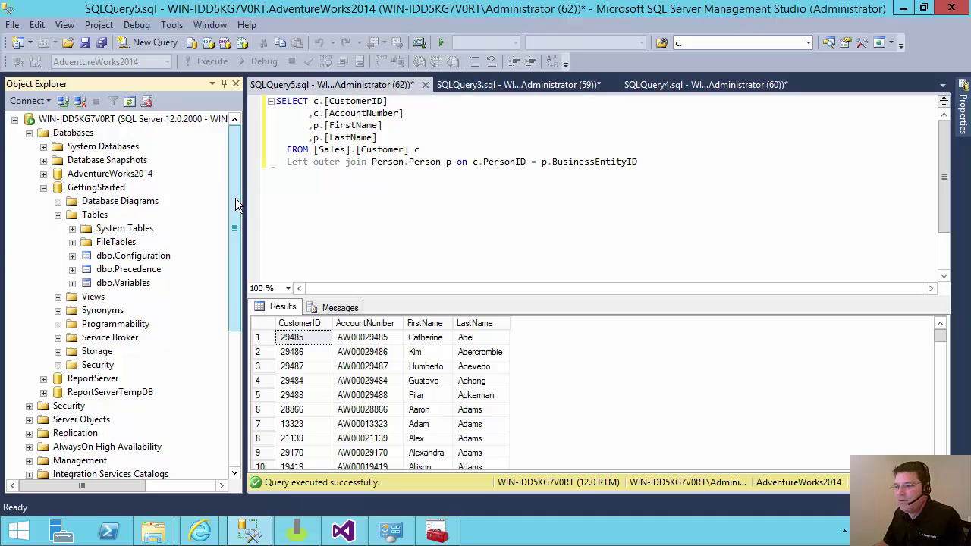
{"action": "left_click_drag", "start_coordinate": [235, 198], "coordinate": [236, 333]}
{"action": "left_click", "coordinate": [94, 308]}
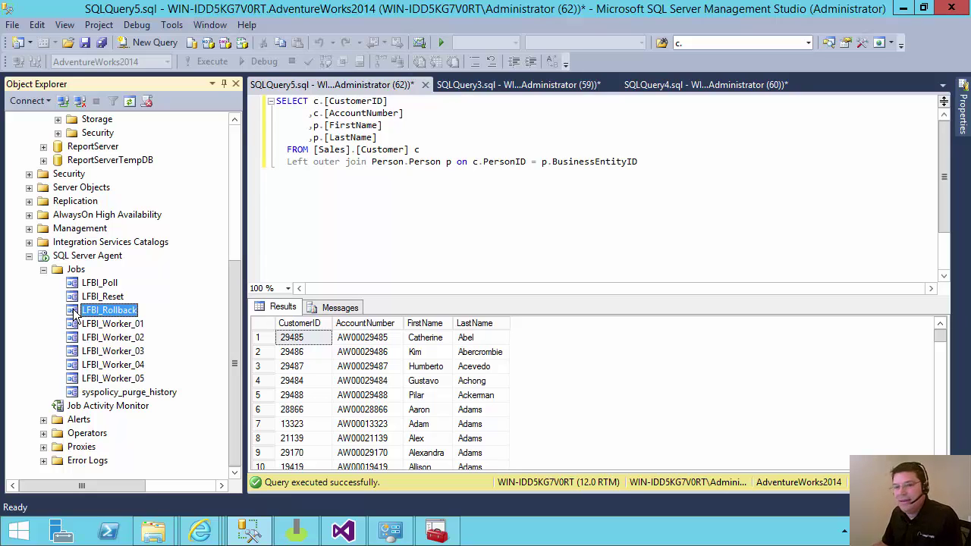
Switch back to the browser and return to the header of the LeapFrogBI Build & Deploy page
{"action": "left_click", "coordinate": [193, 530]}
{"action": "left_click", "coordinate": [168, 474]}
{"action": "left_click", "coordinate": [200, 530]}
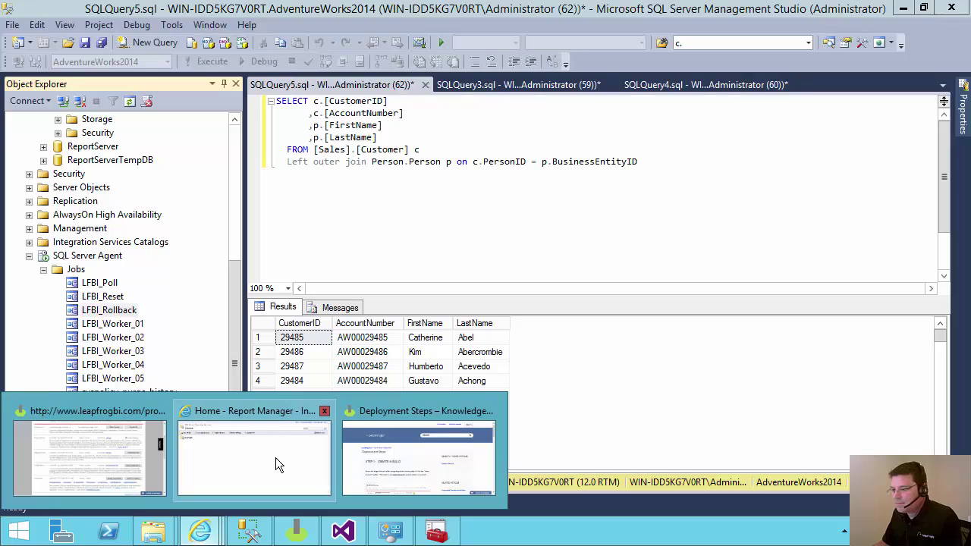
{"action": "left_click", "coordinate": [276, 459]}
{"action": "left_click", "coordinate": [637, 32]}
{"action": "left_click", "coordinate": [552, 34]}
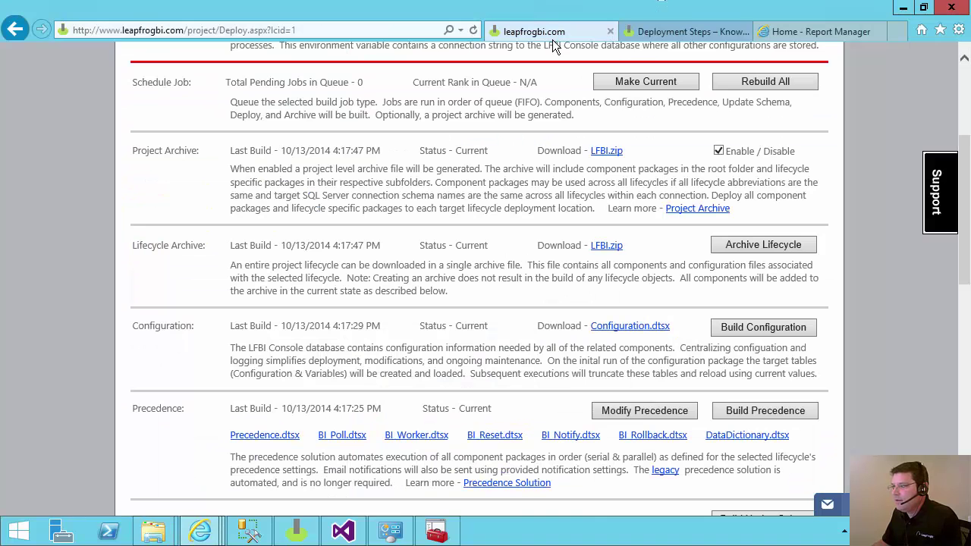
{"action": "scroll", "coordinate": [588, 232], "scroll_direction": "up", "scroll_amount": 3}
{"action": "mouse_move", "coordinate": [693, 114]}
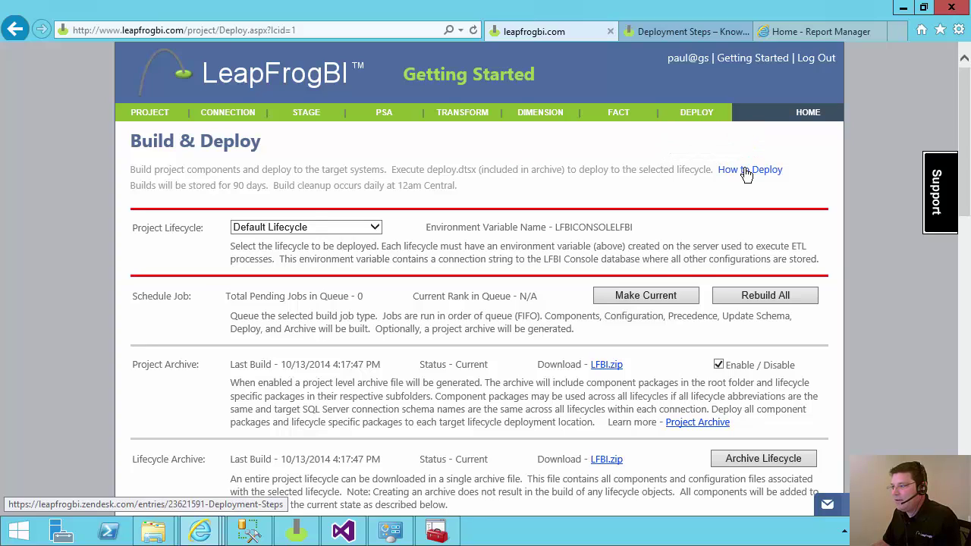
Look through the Deployment Steps article down to its attachments and locate the LFBILog_2014.zip file
{"action": "left_click", "coordinate": [686, 31]}
{"action": "scroll", "coordinate": [540, 364], "scroll_direction": "down", "scroll_amount": 10}
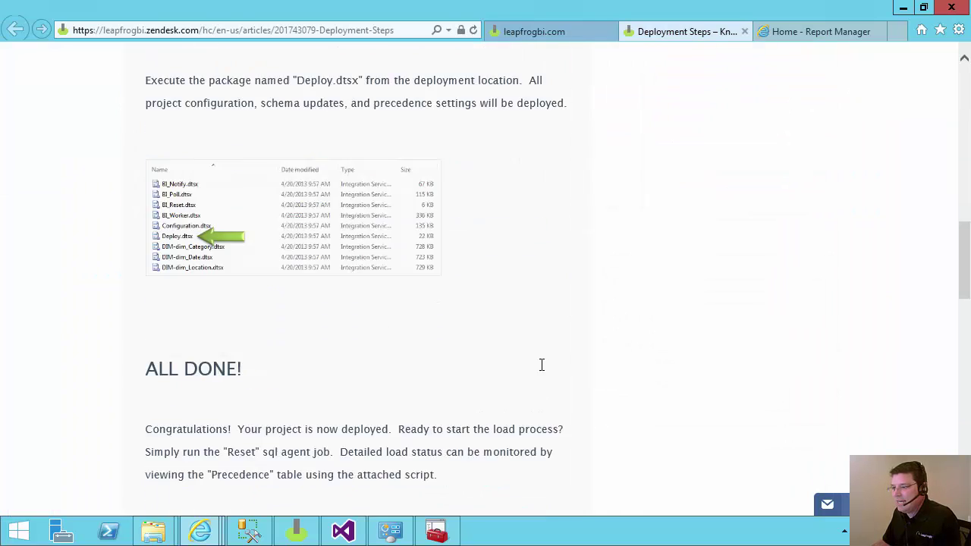
{"action": "scroll", "coordinate": [540, 364], "scroll_direction": "down", "scroll_amount": 10}
{"action": "scroll", "coordinate": [543, 370], "scroll_direction": "up", "scroll_amount": 3}
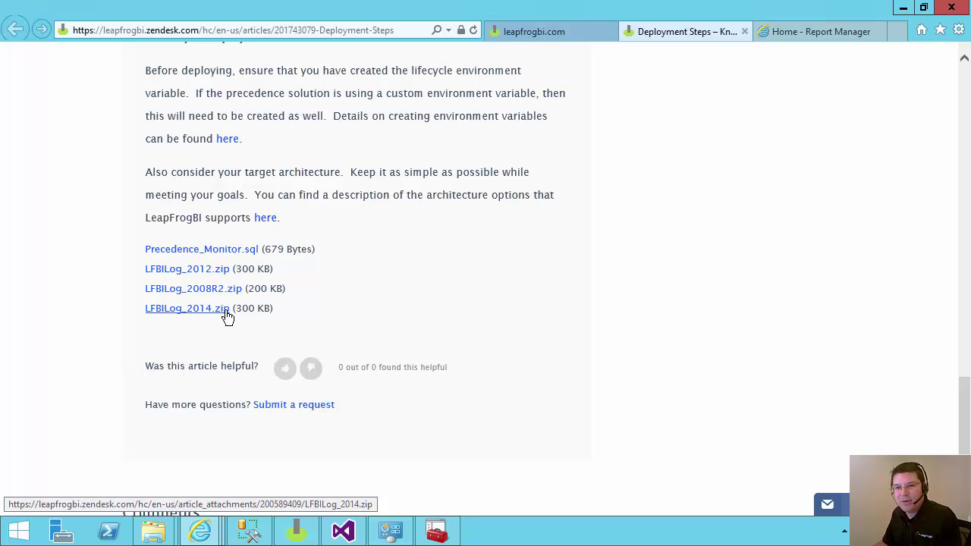
Switch to Visual Studio, examine the TargetServerURL in the LFBILog project properties, and close them without changes
{"action": "left_click", "coordinate": [343, 531]}
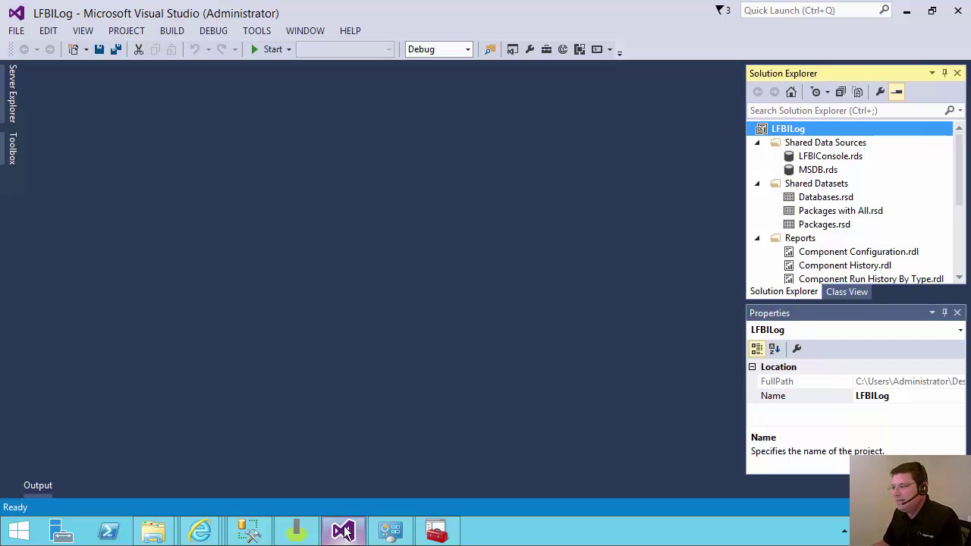
{"action": "right_click", "coordinate": [785, 135]}
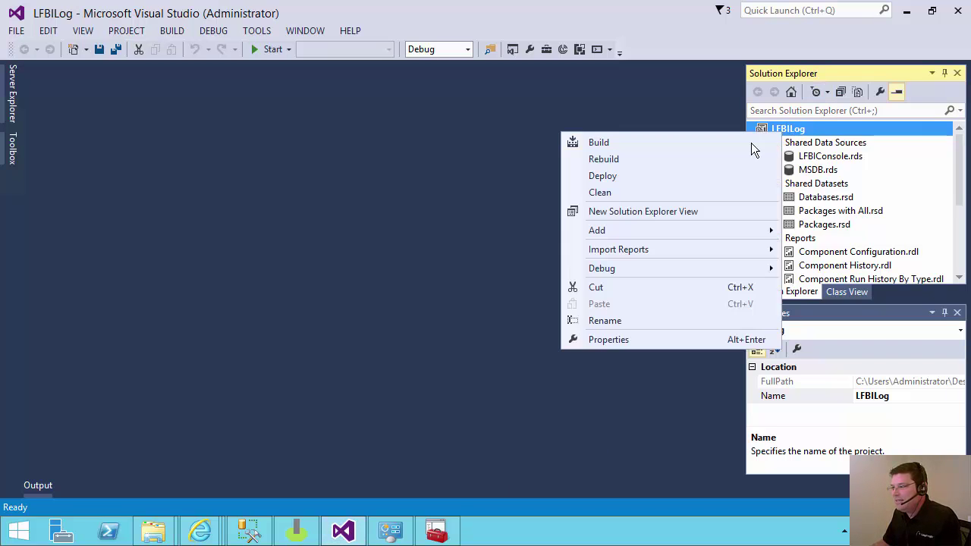
{"action": "left_click", "coordinate": [620, 338]}
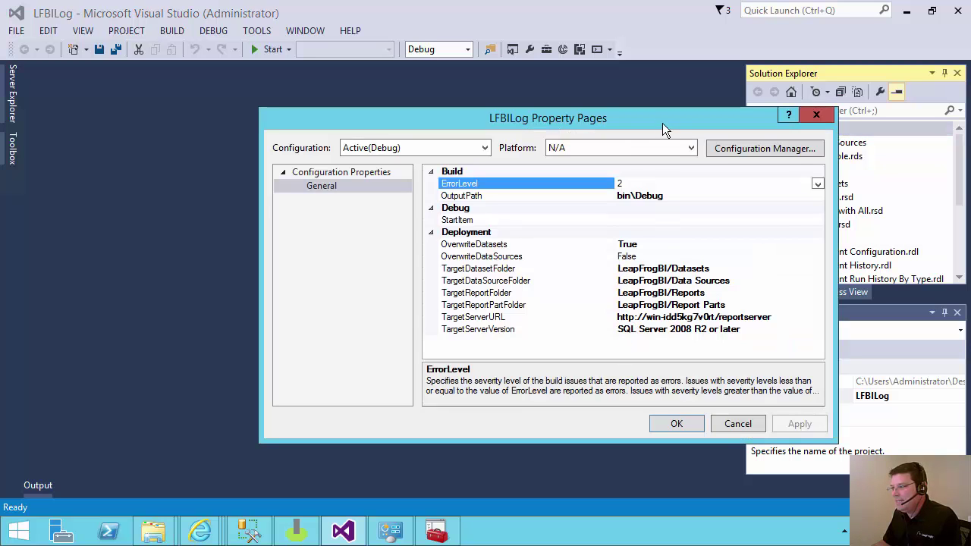
{"action": "left_click_drag", "start_coordinate": [662, 123], "coordinate": [522, 98]}
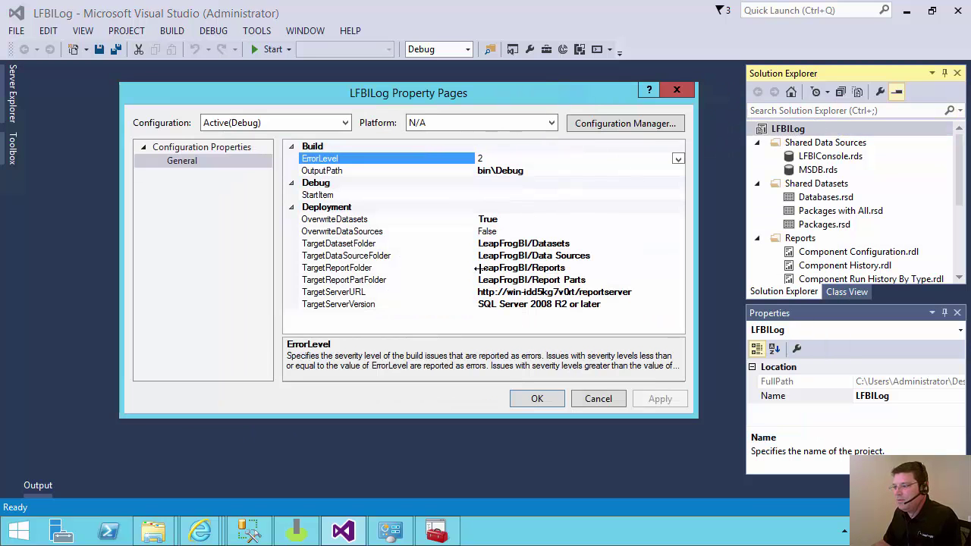
{"action": "left_click", "coordinate": [514, 293]}
{"action": "left_click_drag", "start_coordinate": [507, 292], "coordinate": [472, 292]}
{"action": "left_click", "coordinate": [527, 293]}
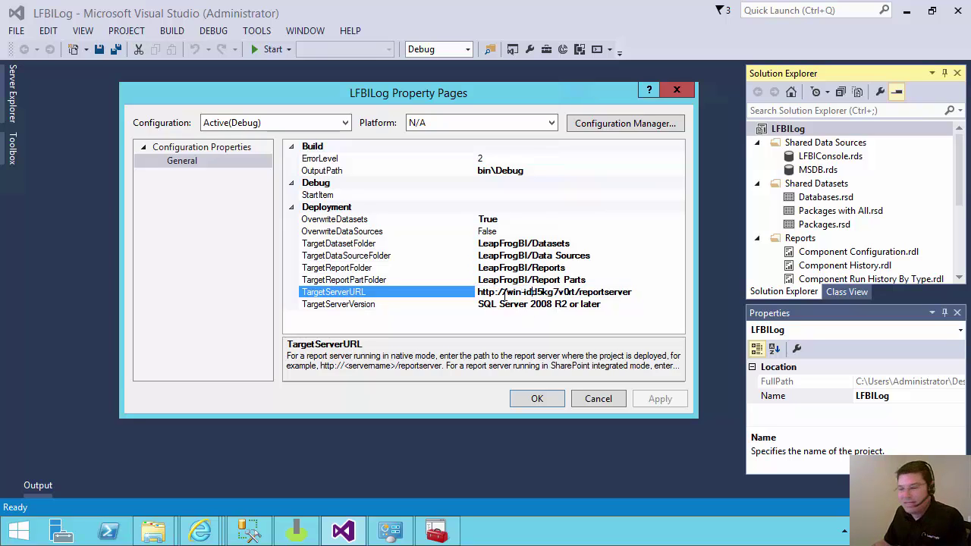
{"action": "left_click_drag", "start_coordinate": [507, 293], "coordinate": [575, 293]}
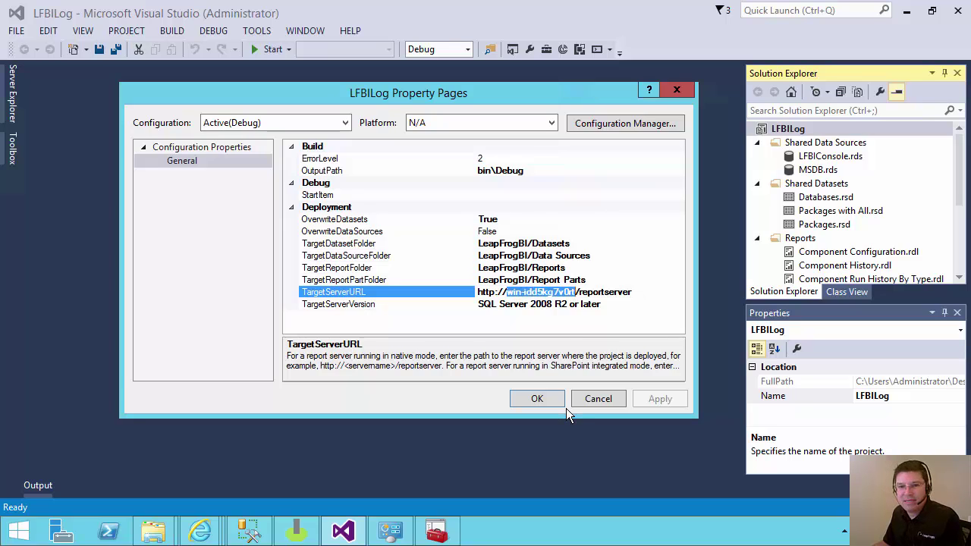
{"action": "left_click", "coordinate": [608, 293]}
{"action": "left_click_drag", "start_coordinate": [577, 293], "coordinate": [648, 293]}
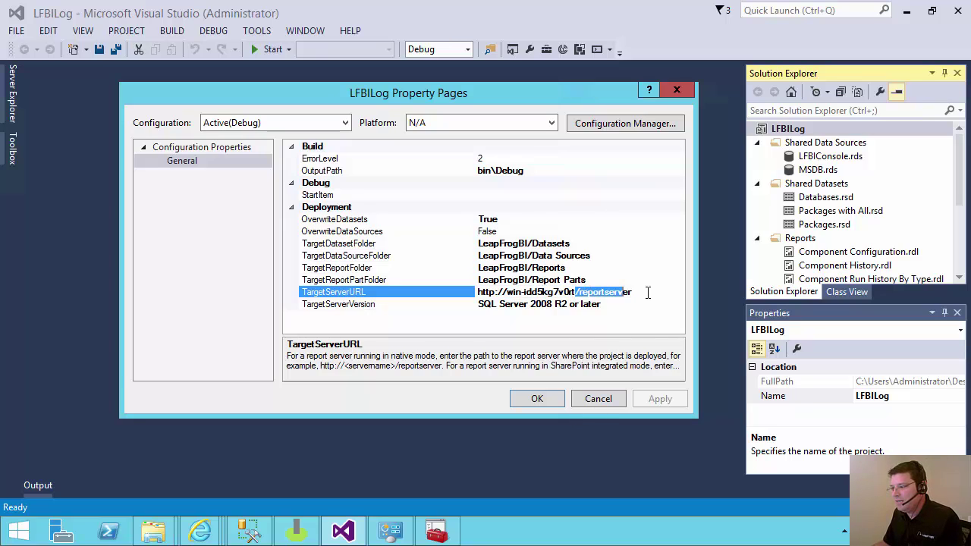
{"action": "left_click", "coordinate": [648, 293]}
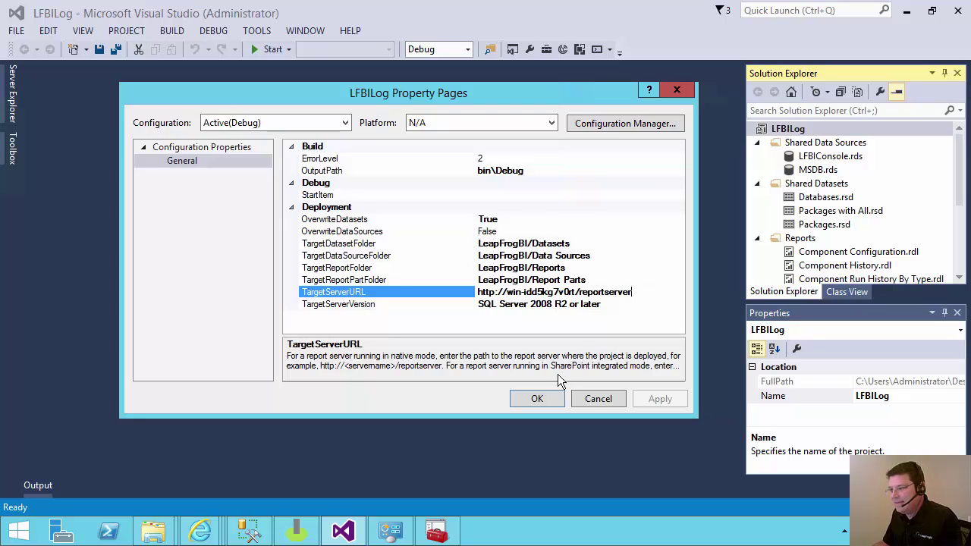
{"action": "left_click", "coordinate": [596, 398]}
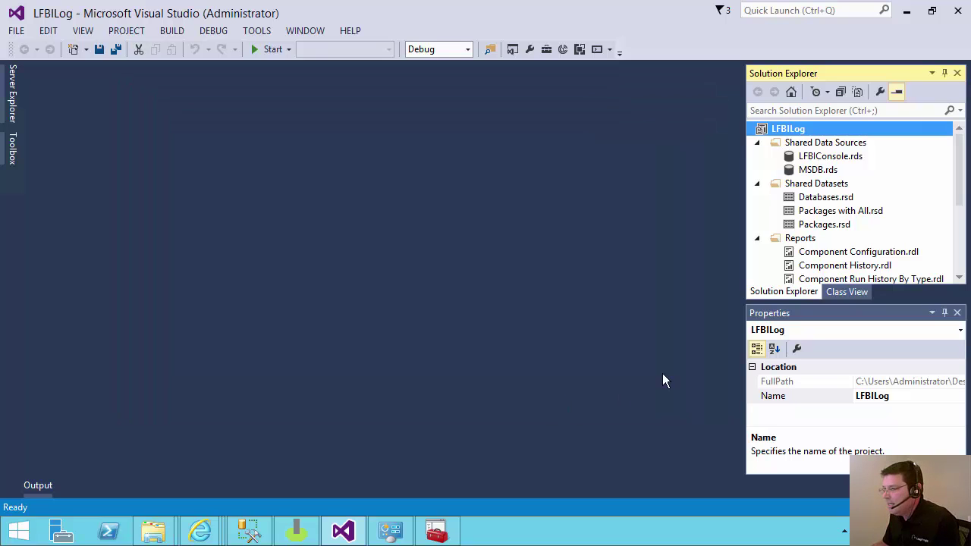
Deploy the LFBILog report project to the report server
{"action": "right_click", "coordinate": [796, 130]}
{"action": "left_click", "coordinate": [659, 176]}
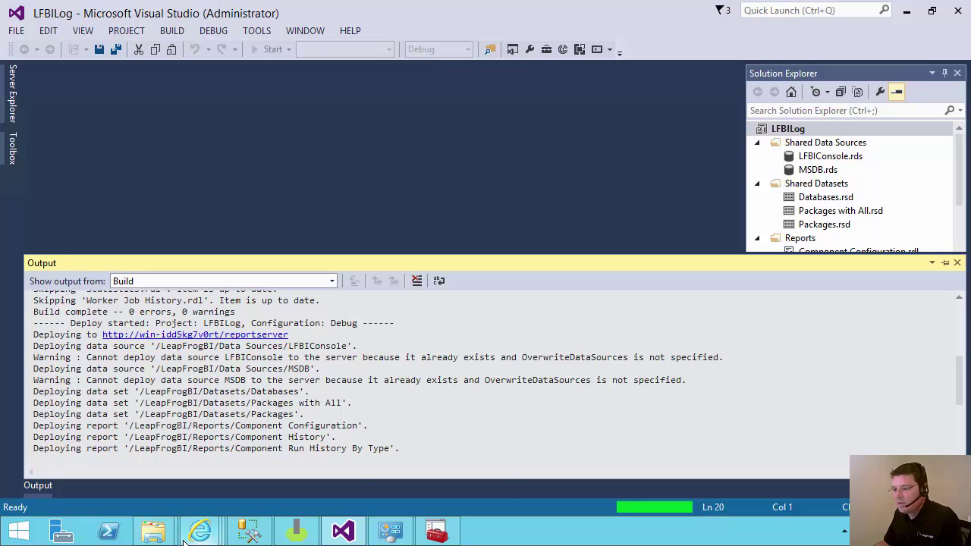
Switch to Report Manager in the browser and open the LFBIConsole data source from LeapFrogBI's Data Sources folder
{"action": "mouse_move", "coordinate": [195, 539]}
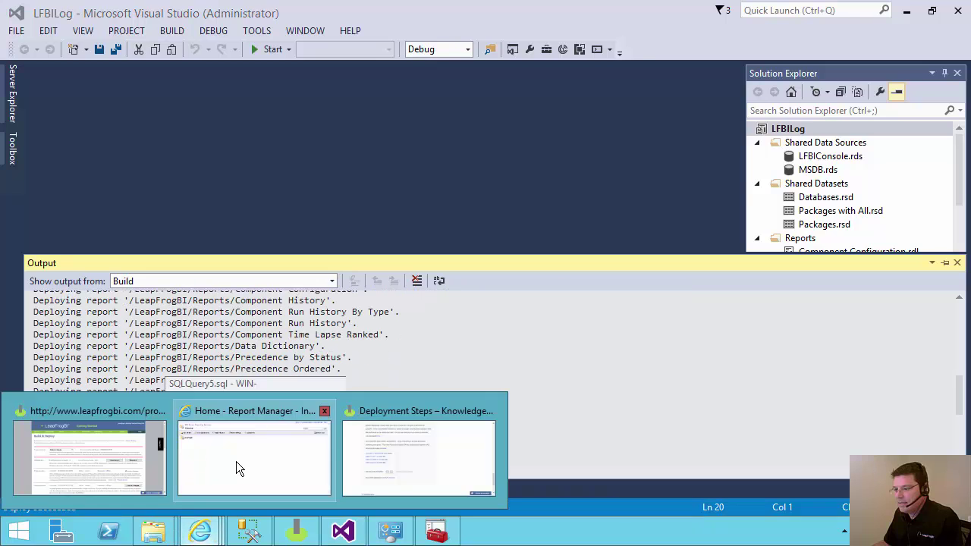
{"action": "left_click", "coordinate": [236, 461]}
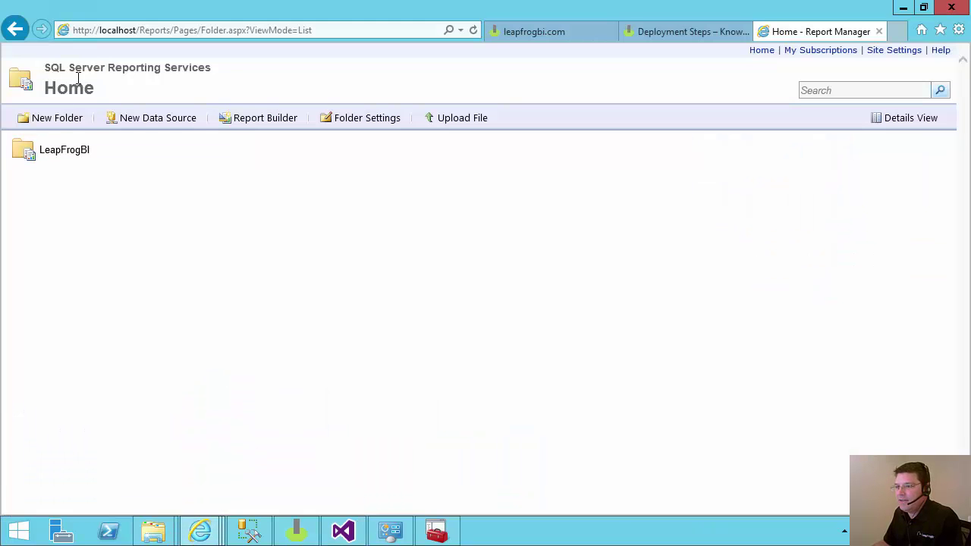
{"action": "left_click", "coordinate": [61, 158]}
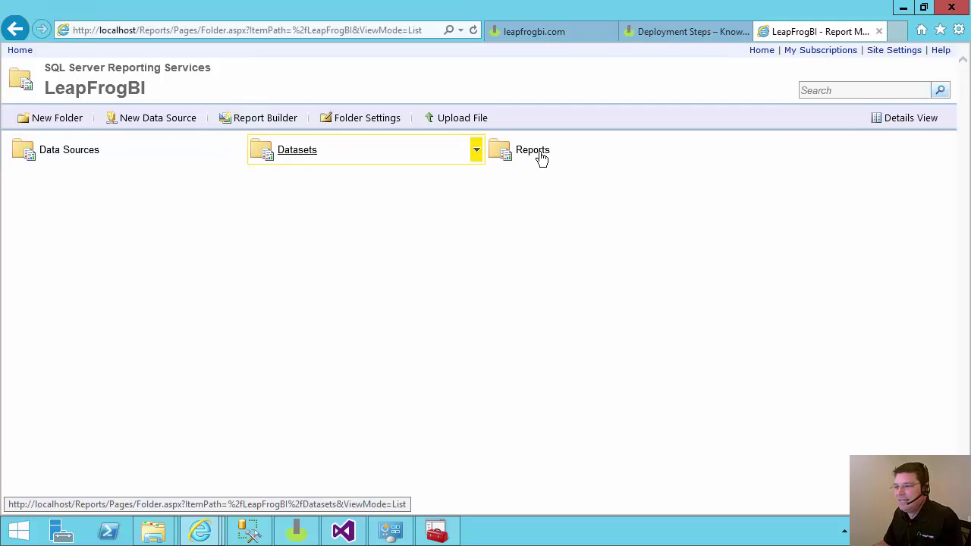
{"action": "left_click", "coordinate": [82, 158]}
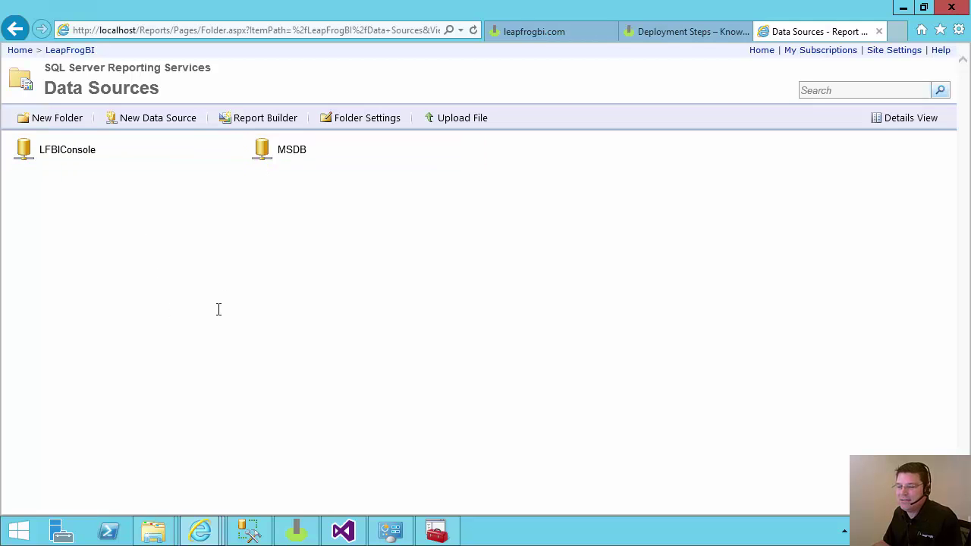
{"action": "left_click", "coordinate": [66, 151]}
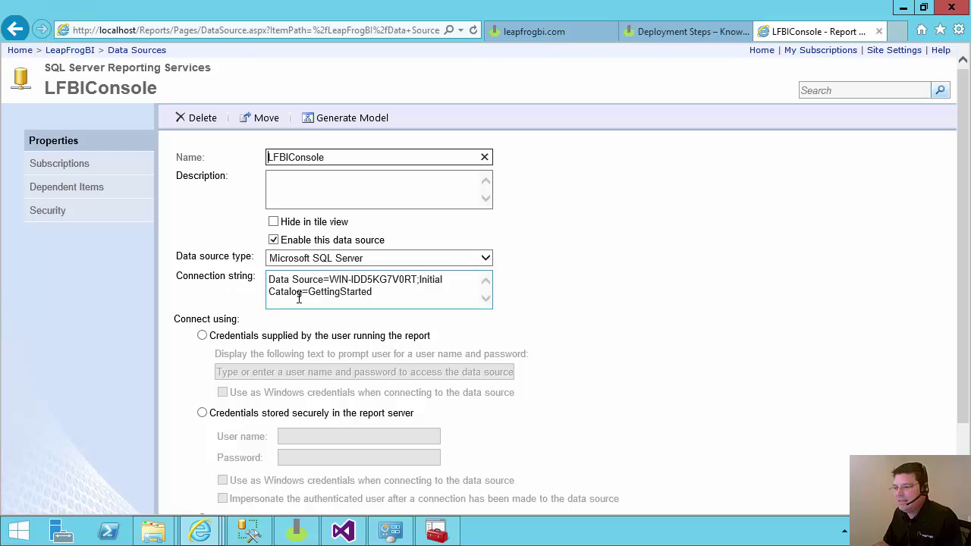
Examine the server name and initial catalog in the LFBIConsole connection string
{"action": "left_click", "coordinate": [297, 293]}
{"action": "left_click_drag", "start_coordinate": [330, 279], "coordinate": [418, 279]}
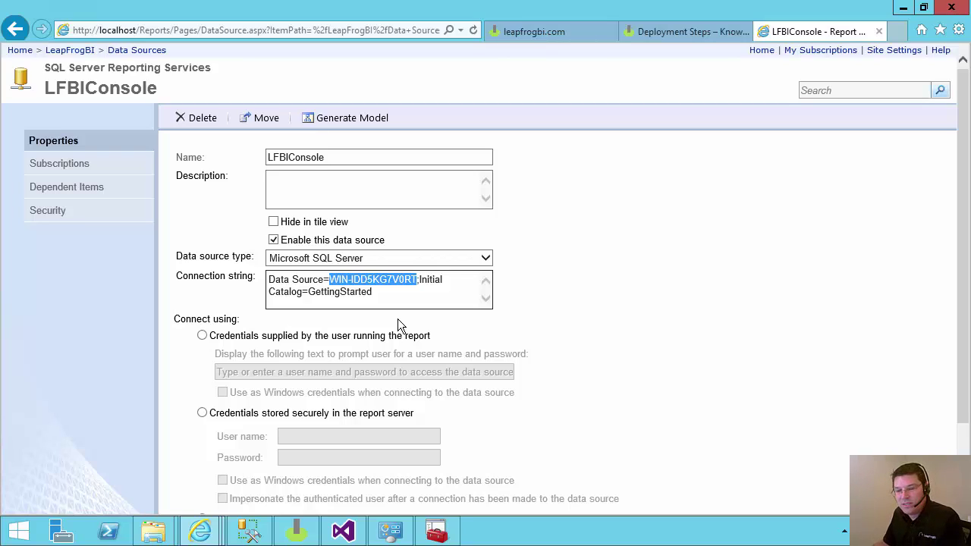
{"action": "left_click", "coordinate": [377, 282]}
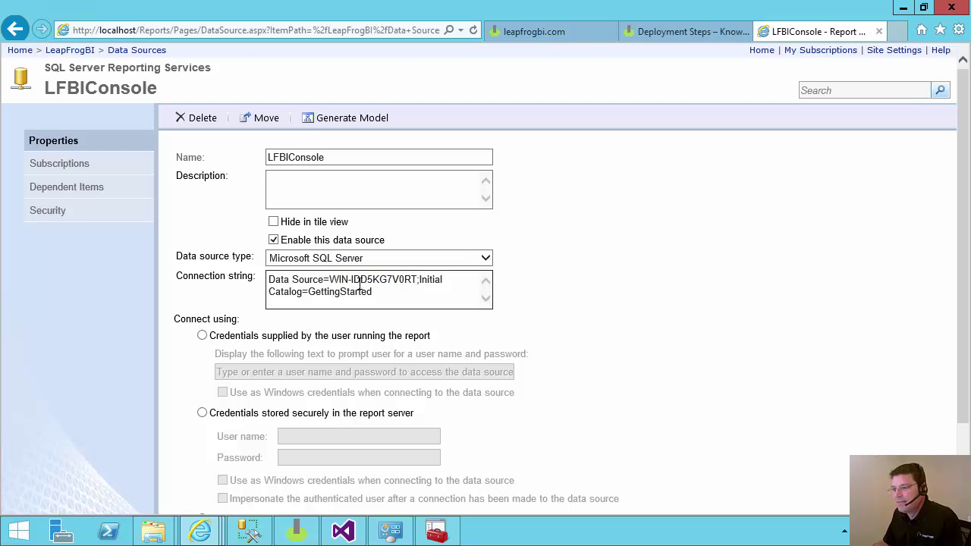
{"action": "left_click_drag", "start_coordinate": [331, 279], "coordinate": [417, 279]}
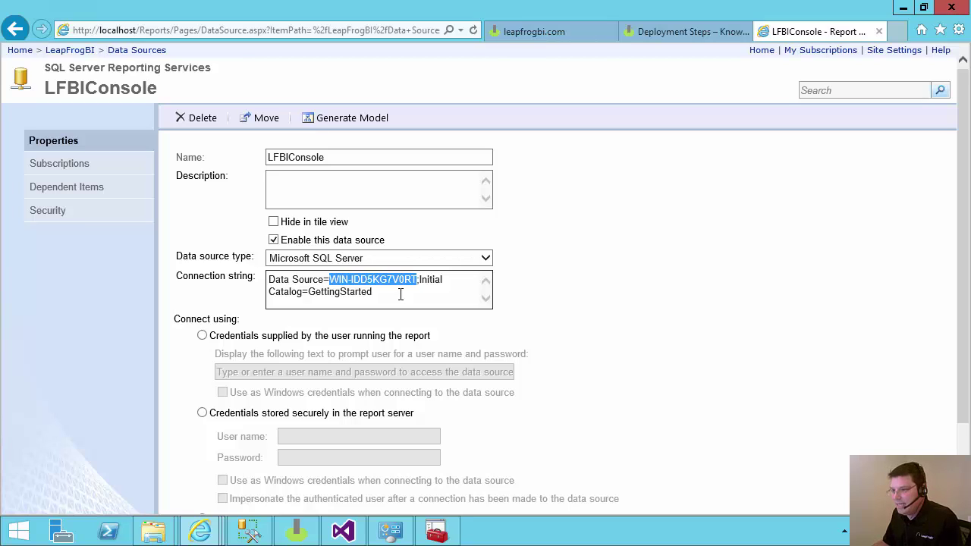
{"action": "left_click", "coordinate": [401, 294]}
{"action": "left_click_drag", "start_coordinate": [309, 292], "coordinate": [390, 292]}
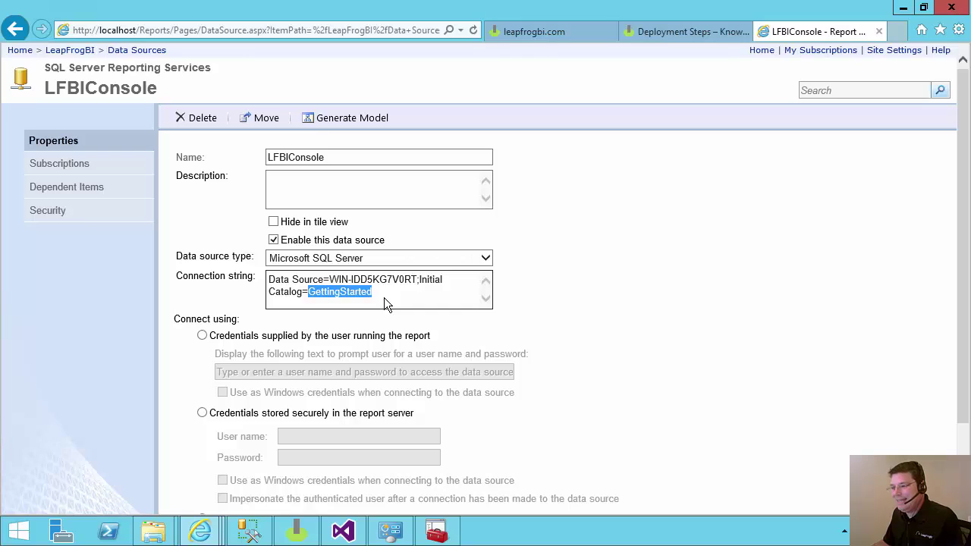
{"action": "left_click", "coordinate": [384, 297]}
{"action": "left_click_drag", "start_coordinate": [325, 293], "coordinate": [372, 297]}
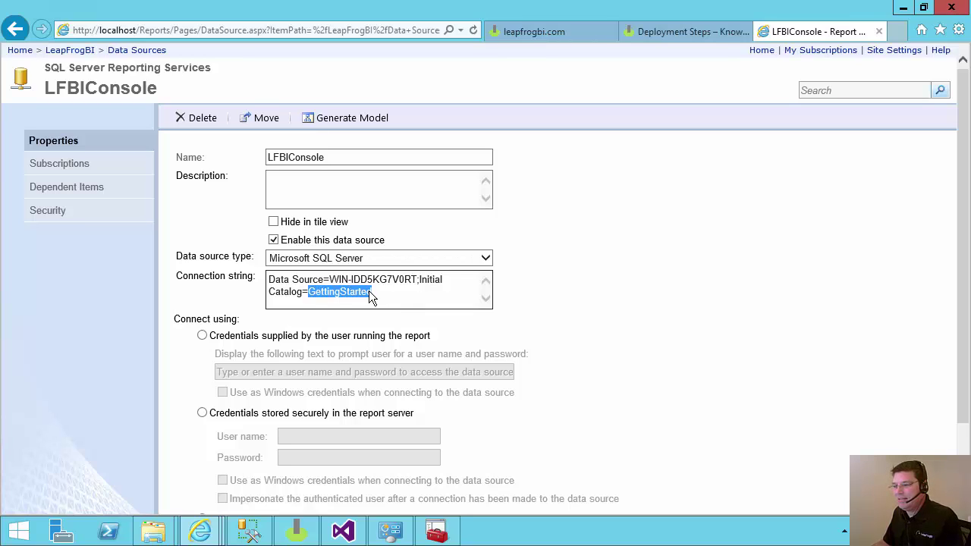
{"action": "left_click", "coordinate": [375, 291]}
Test the LFBIConsole data source connection and apply its settings
{"action": "scroll", "coordinate": [372, 289], "scroll_direction": "down", "scroll_amount": 2}
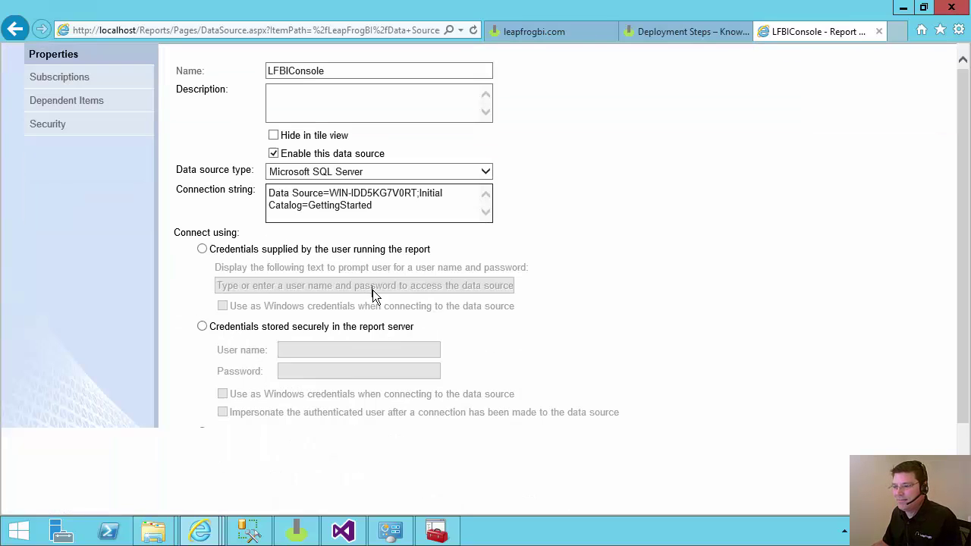
{"action": "left_click", "coordinate": [228, 471]}
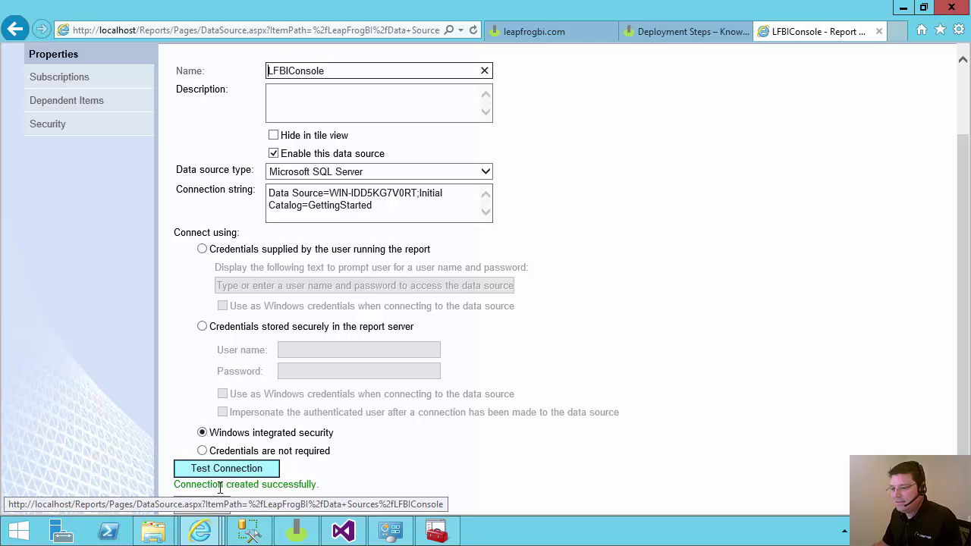
{"action": "left_click", "coordinate": [202, 504]}
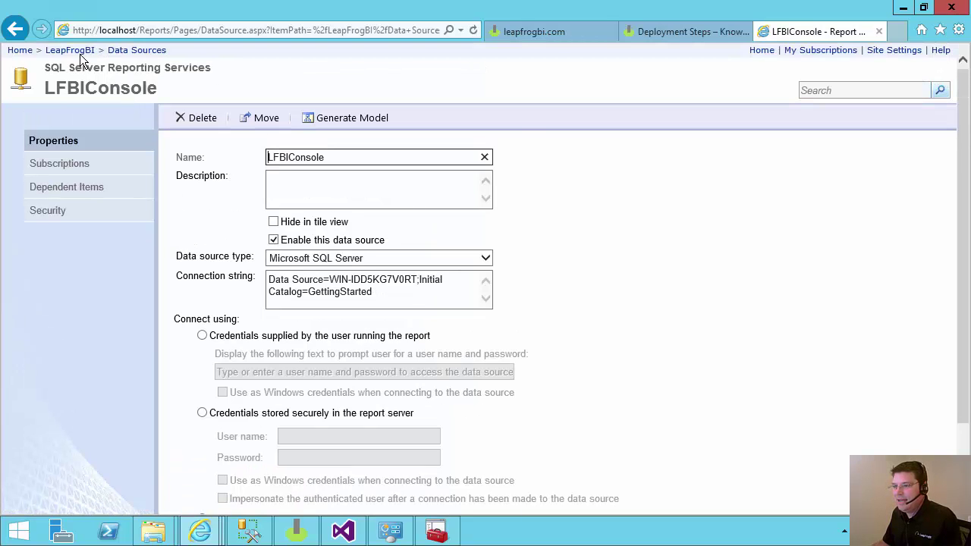
Open the MSDB data source from LeapFrogBI's Data Sources folder and examine the server and catalog in its connection string
{"action": "left_click", "coordinate": [80, 53]}
{"action": "left_click", "coordinate": [71, 155]}
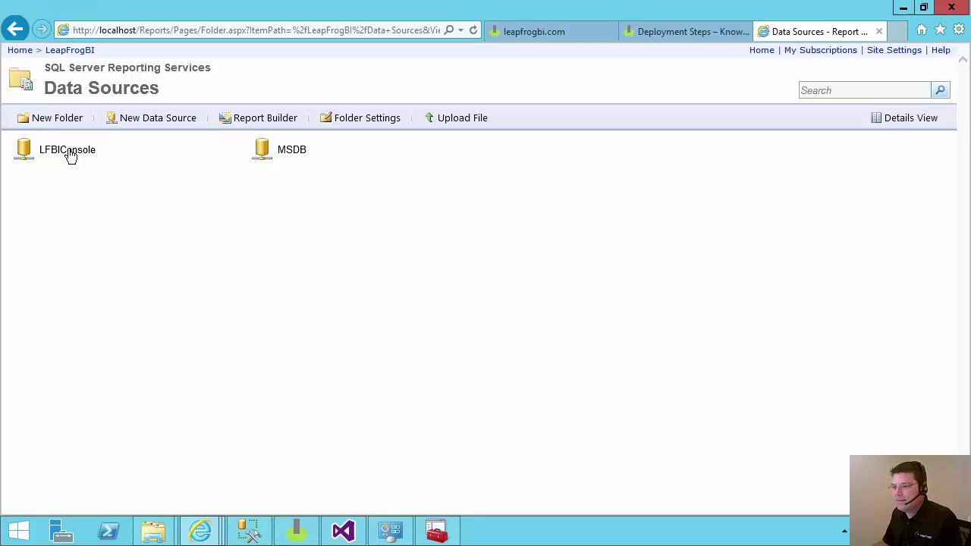
{"action": "left_click", "coordinate": [294, 154]}
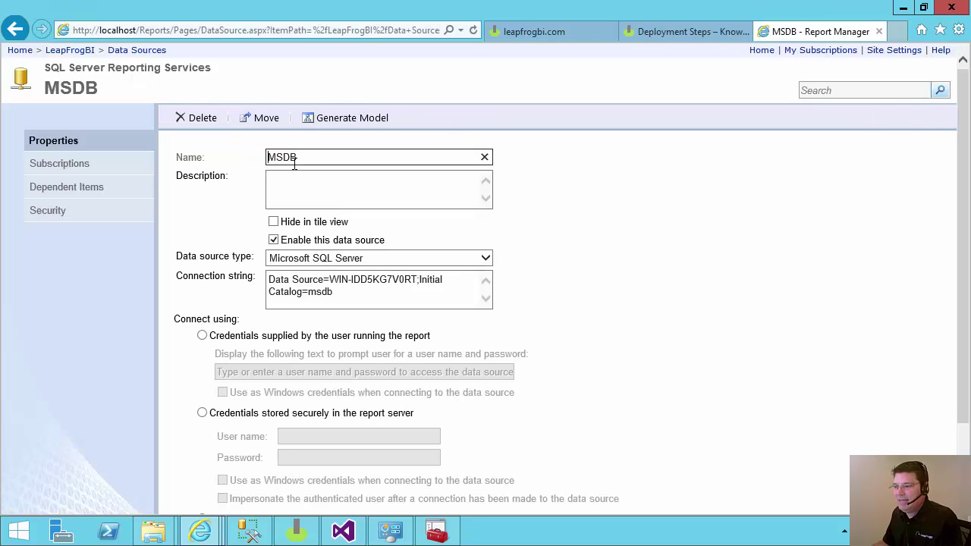
{"action": "double_click", "coordinate": [314, 290]}
{"action": "left_click", "coordinate": [350, 292]}
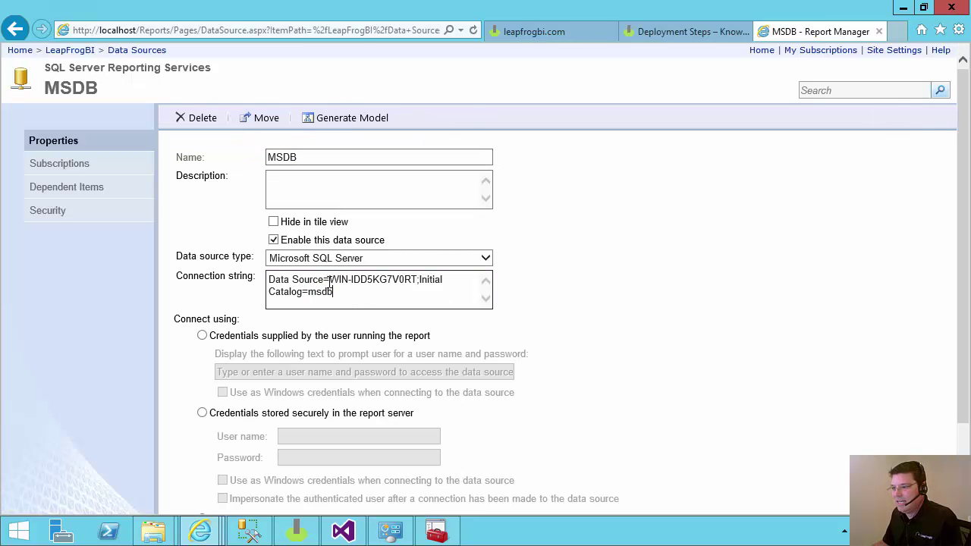
{"action": "double_click", "coordinate": [352, 282]}
{"action": "left_click", "coordinate": [400, 287]}
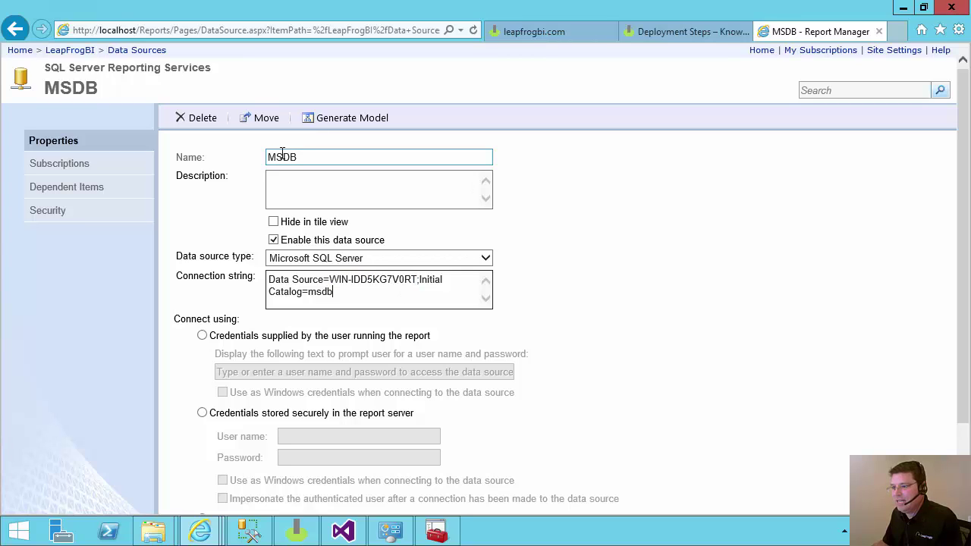
{"action": "double_click", "coordinate": [315, 293]}
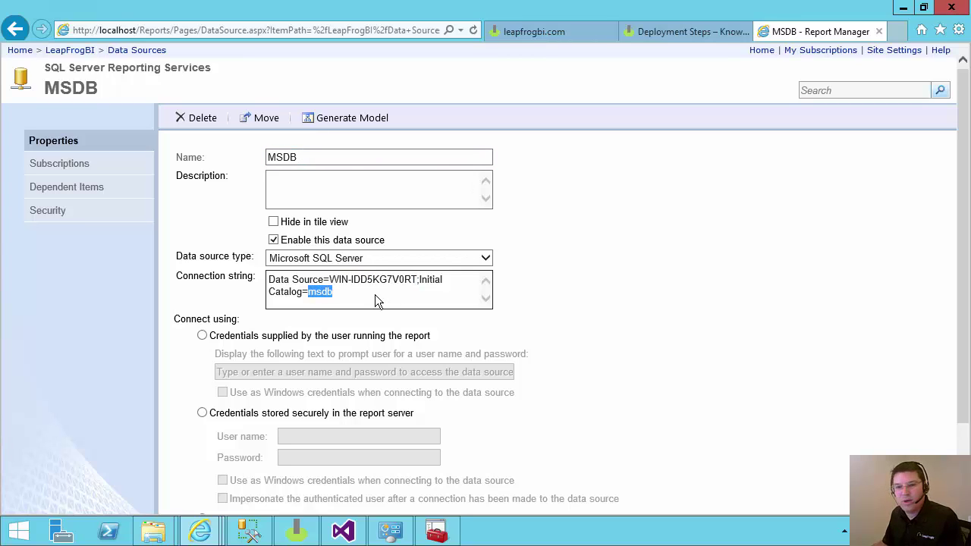
{"action": "left_click", "coordinate": [368, 292]}
Test the MSDB data source connection and apply its settings
{"action": "scroll", "coordinate": [542, 285], "scroll_direction": "down", "scroll_amount": 2}
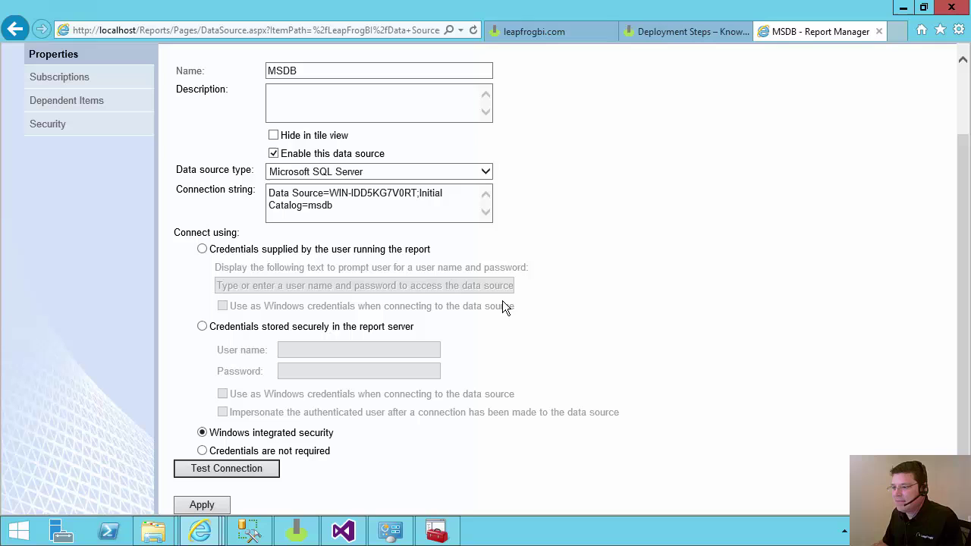
{"action": "left_click", "coordinate": [242, 469]}
{"action": "left_click", "coordinate": [201, 503]}
{"action": "scroll", "coordinate": [149, 131], "scroll_direction": "up", "scroll_amount": 2}
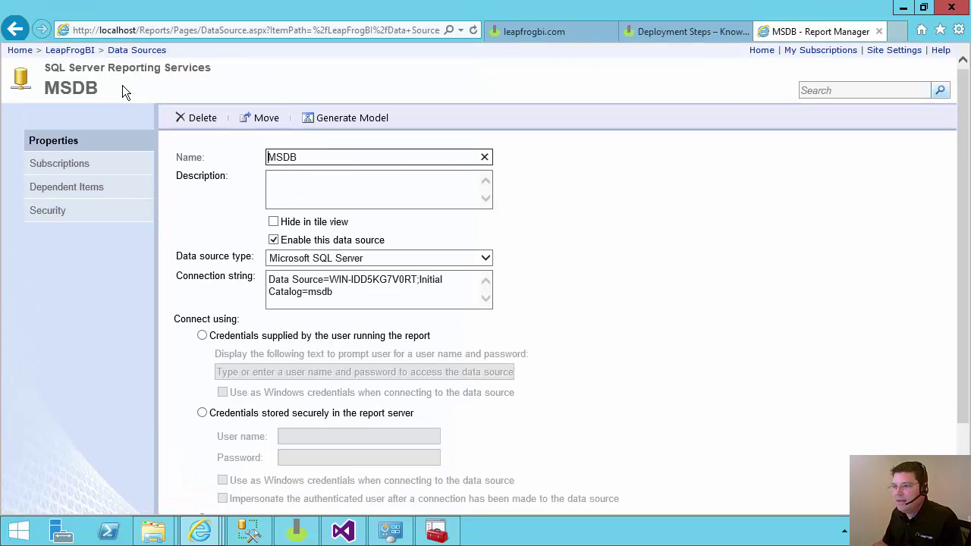
Open the Precedence Ordered report from LeapFrogBI's Reports folder
{"action": "left_click", "coordinate": [68, 51]}
{"action": "left_click", "coordinate": [537, 151]}
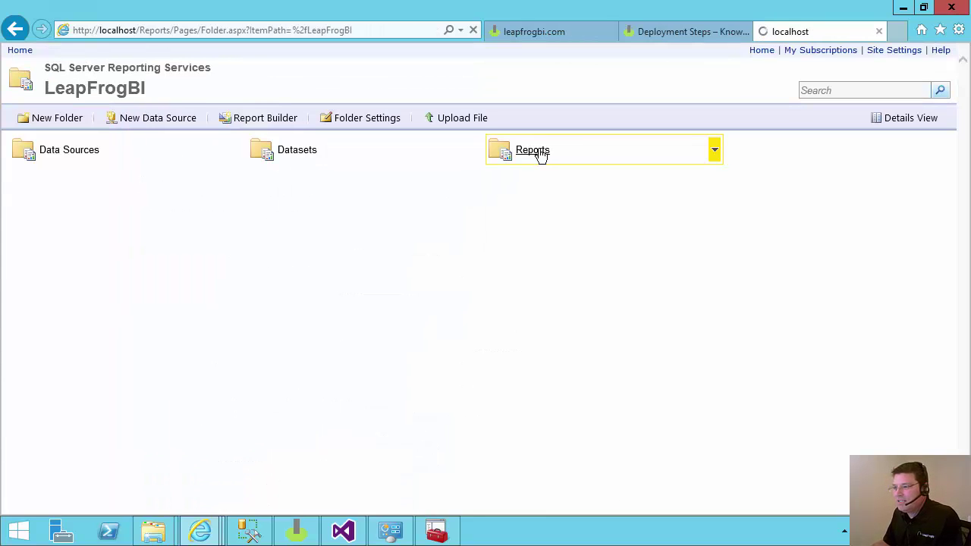
{"action": "left_click", "coordinate": [332, 252]}
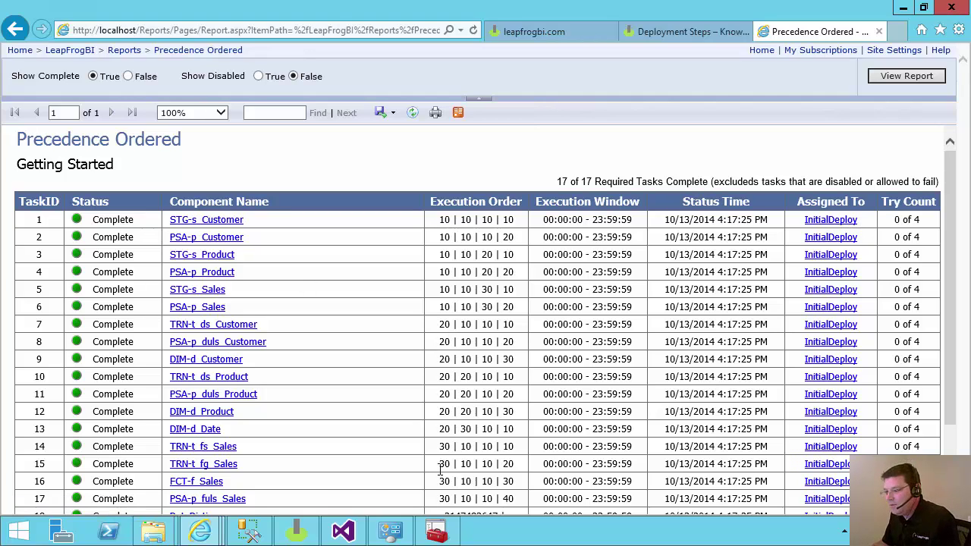
Switch to SQL Server Management Studio and start the LFBI_Reset job under SQL Server Agent
{"action": "left_click", "coordinate": [248, 531]}
{"action": "right_click", "coordinate": [100, 296]}
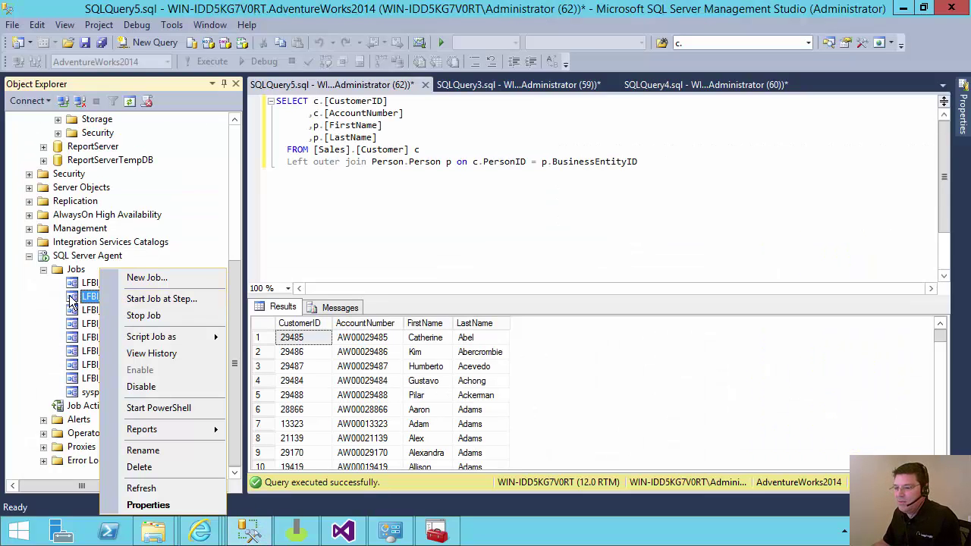
{"action": "left_click", "coordinate": [149, 300]}
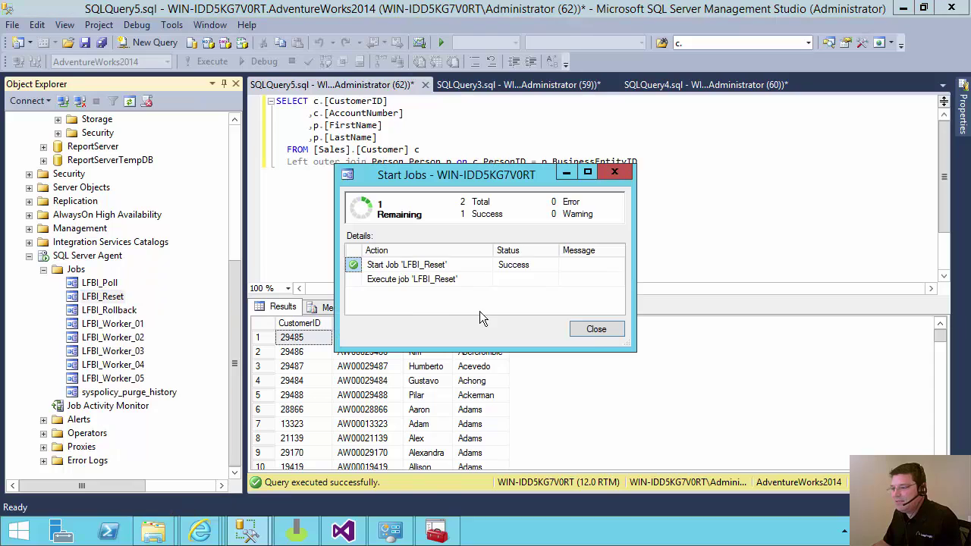
{"action": "left_click", "coordinate": [589, 328]}
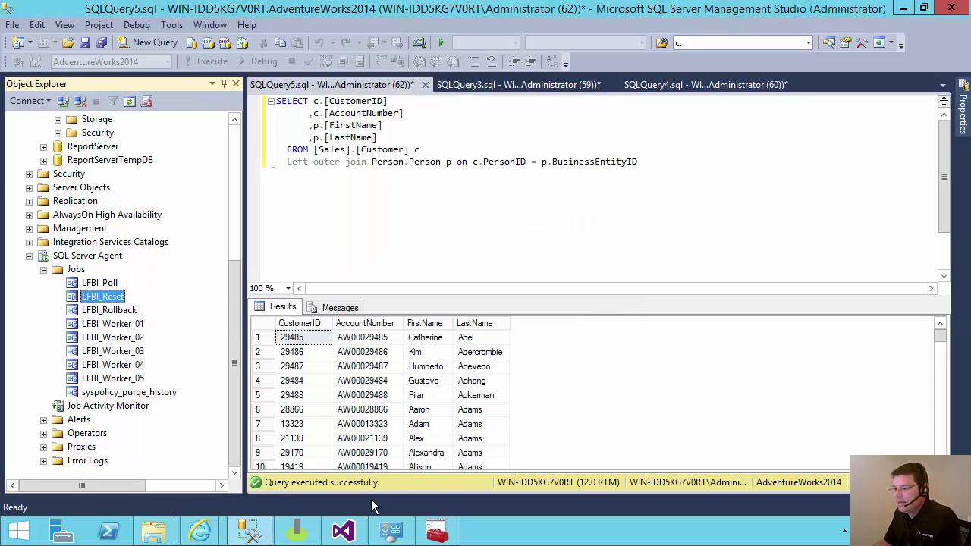
Switch back to the browser and close the Deployment Steps page
{"action": "mouse_move", "coordinate": [200, 530]}
{"action": "left_click", "coordinate": [126, 448]}
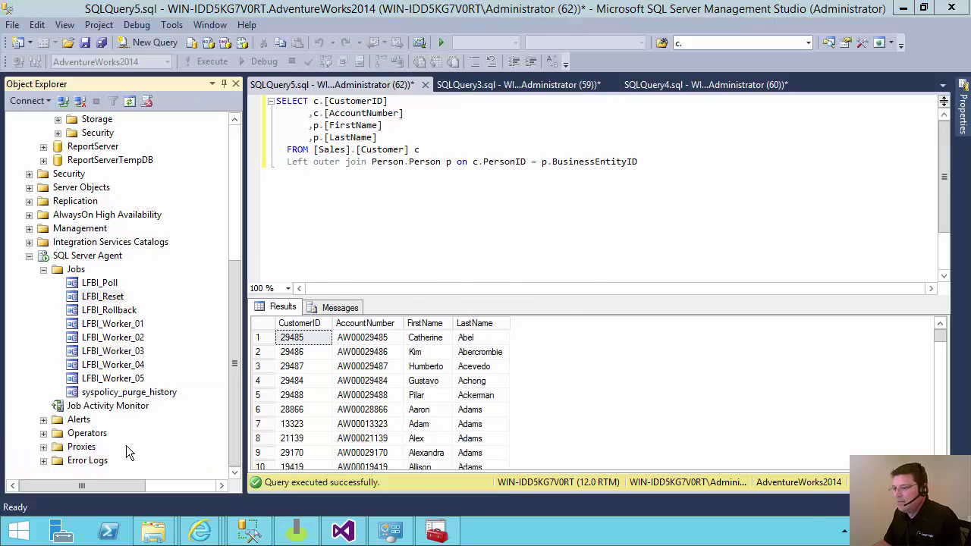
{"action": "left_click", "coordinate": [663, 30]}
{"action": "left_click", "coordinate": [744, 31]}
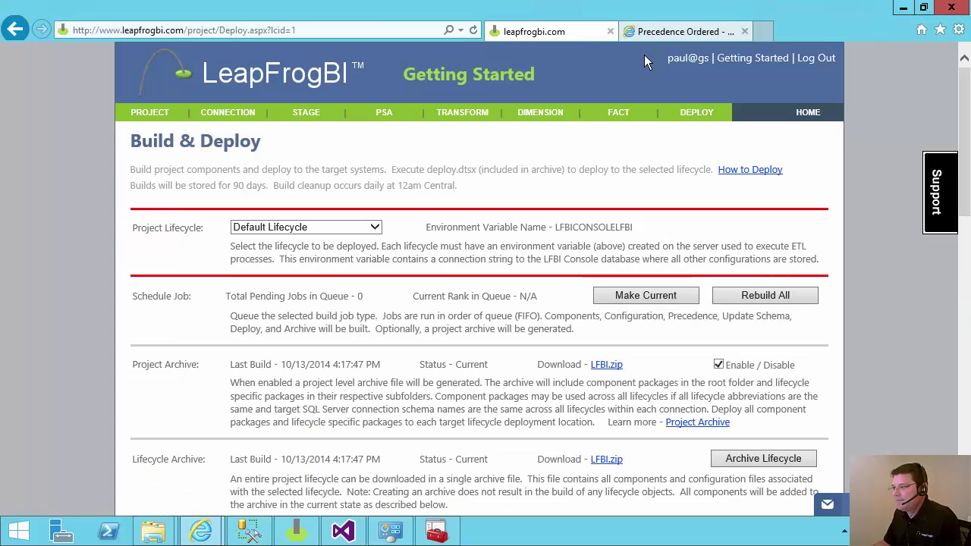
Refresh the Precedence Ordered report and examine the status of the final tasks in the execution order
{"action": "left_click", "coordinate": [815, 32]}
{"action": "left_click", "coordinate": [413, 113]}
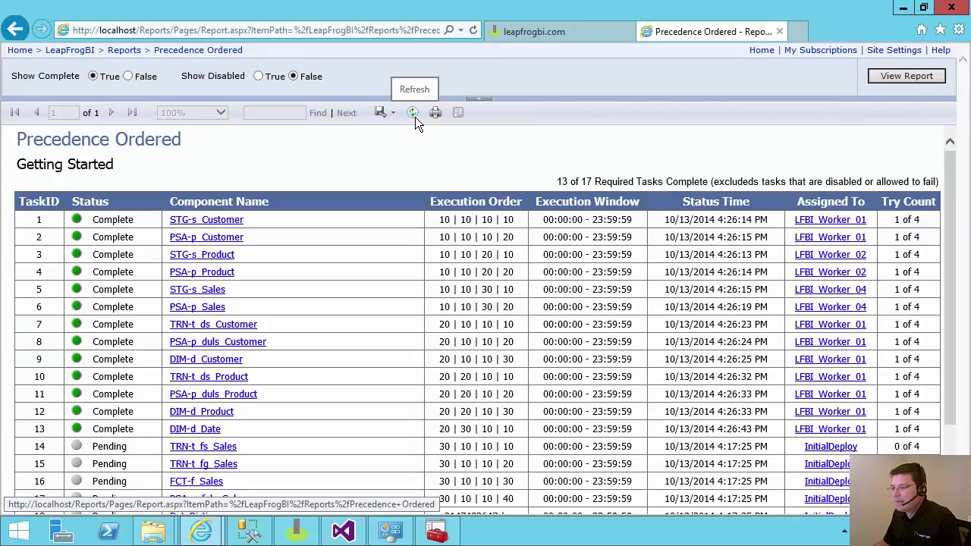
{"action": "left_click", "coordinate": [415, 117]}
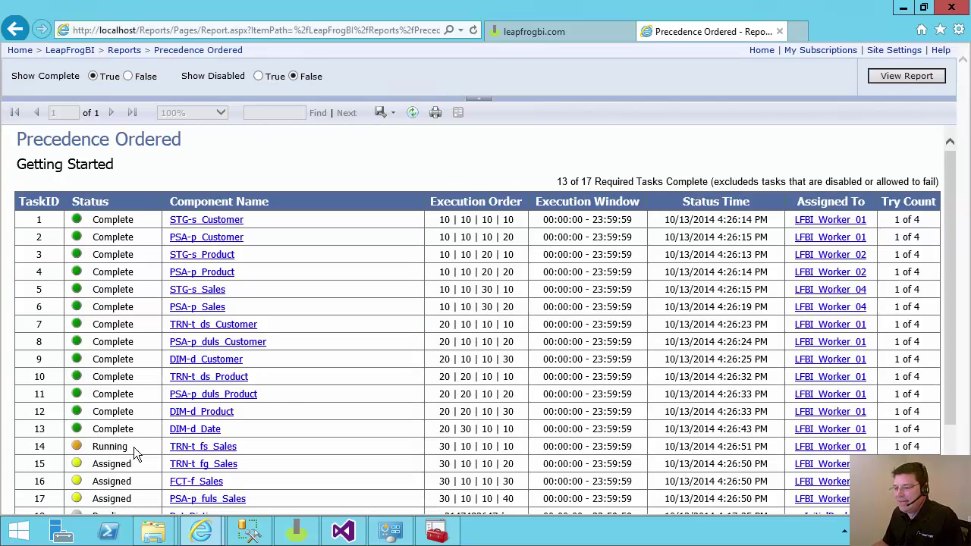
{"action": "scroll", "coordinate": [285, 396], "scroll_direction": "down", "scroll_amount": 1}
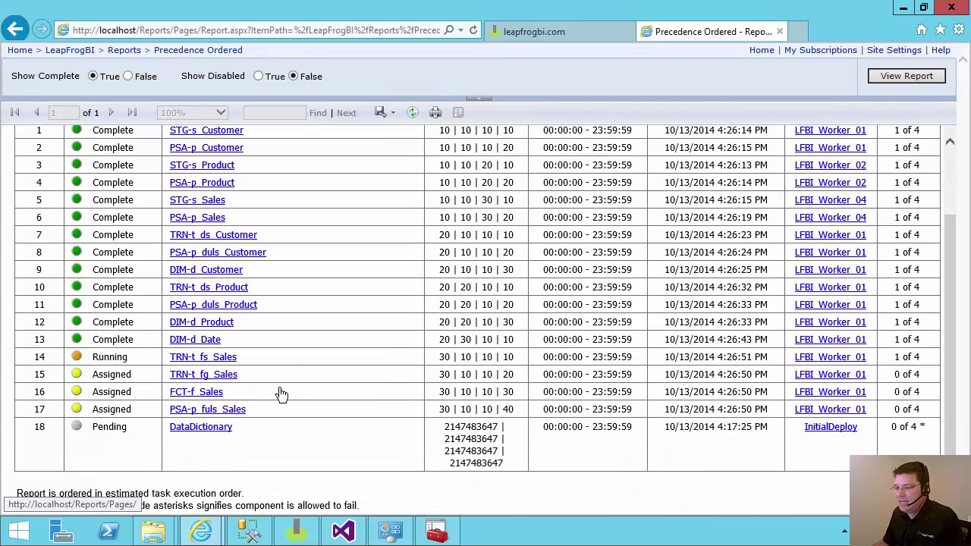
{"action": "double_click", "coordinate": [126, 357]}
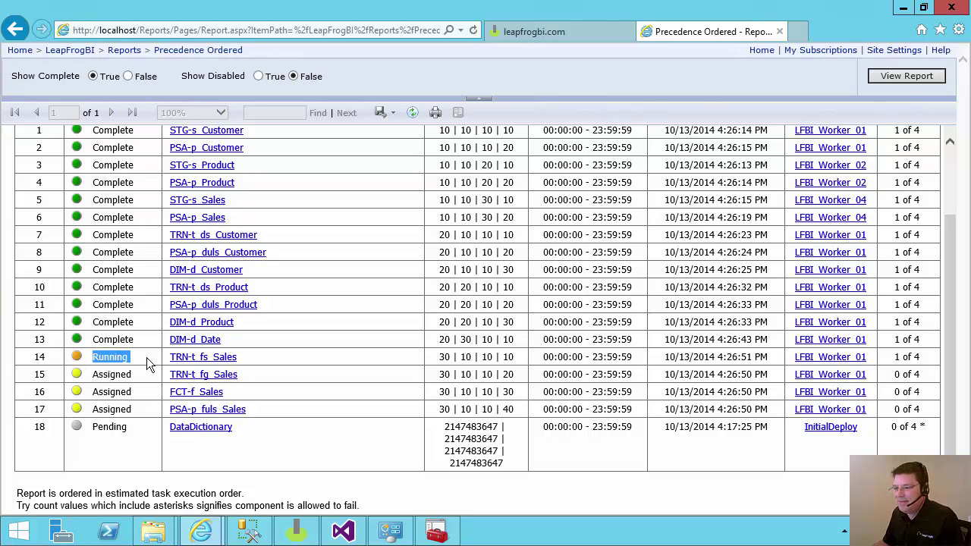
{"action": "left_click", "coordinate": [137, 374]}
{"action": "double_click", "coordinate": [136, 374]}
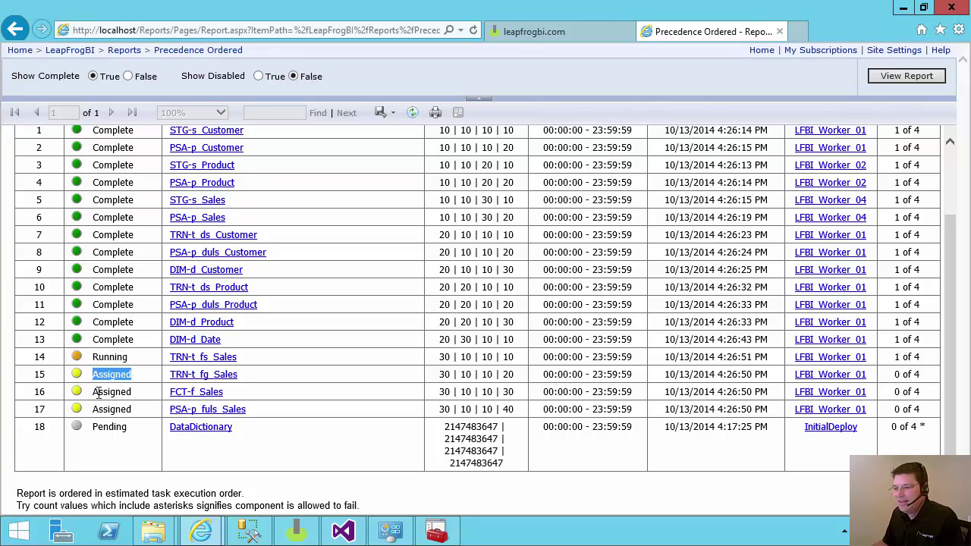
{"action": "triple_click", "coordinate": [99, 392]}
{"action": "left_click", "coordinate": [107, 387]}
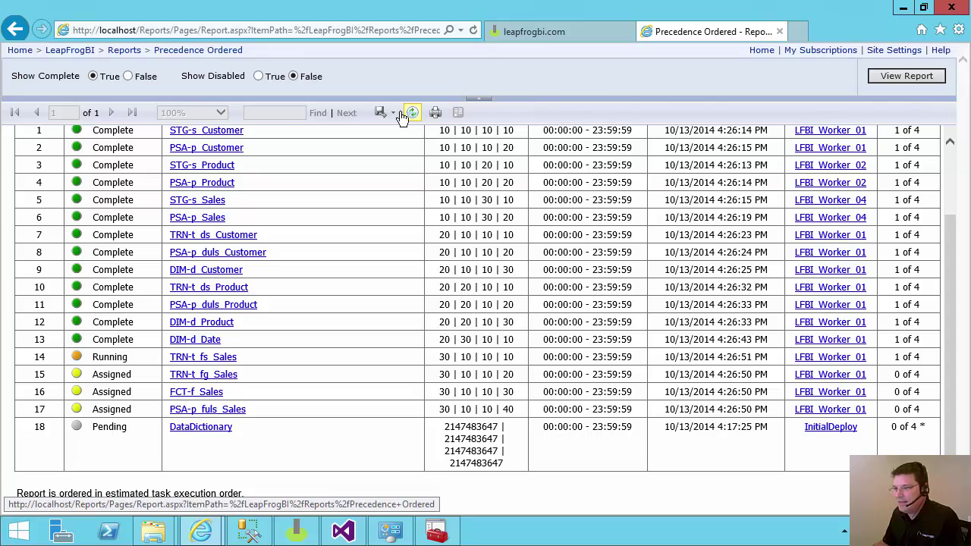
Run the report with Show Complete set to False and again with True, and compare the first and last task's status times
{"action": "left_click", "coordinate": [943, 77]}
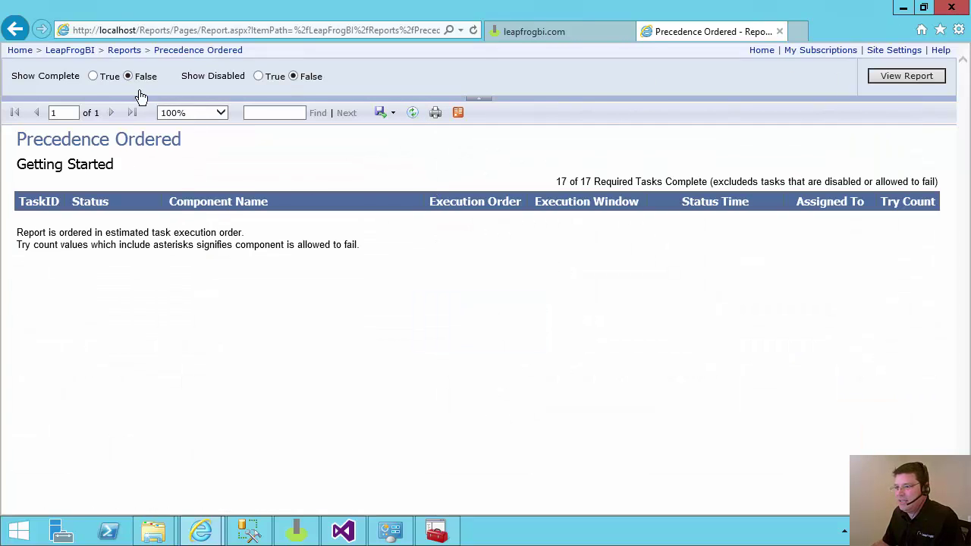
{"action": "left_click", "coordinate": [900, 75]}
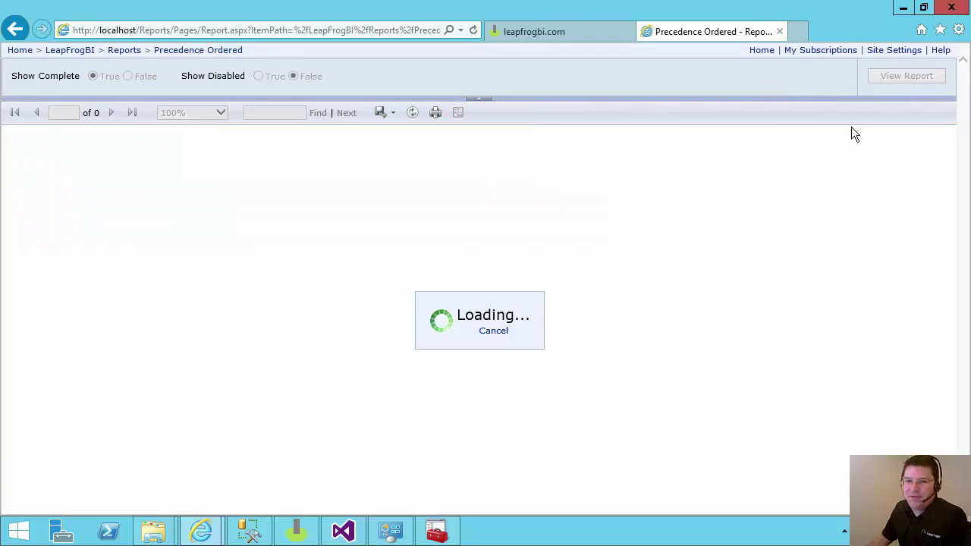
{"action": "scroll", "coordinate": [511, 396], "scroll_direction": "down", "scroll_amount": 1}
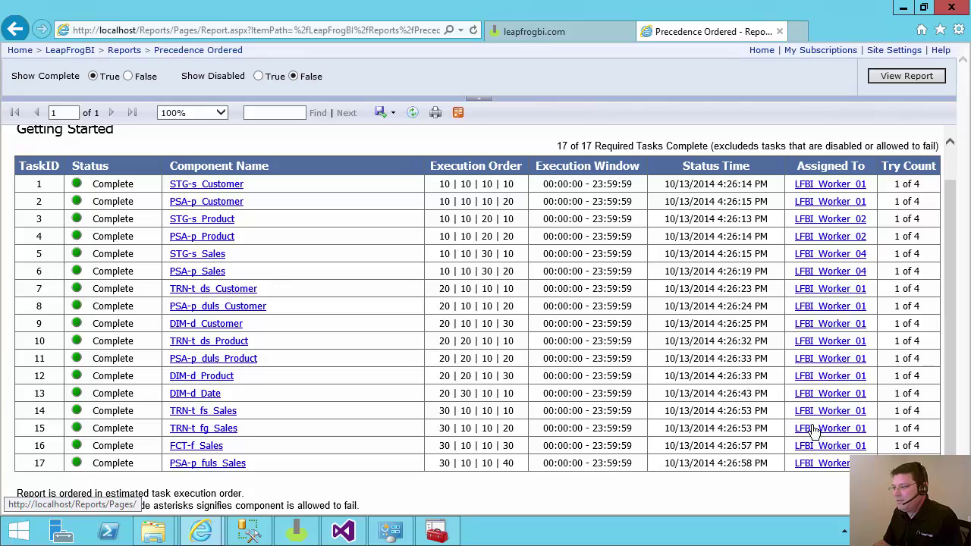
{"action": "left_click_drag", "start_coordinate": [716, 183], "coordinate": [768, 185]}
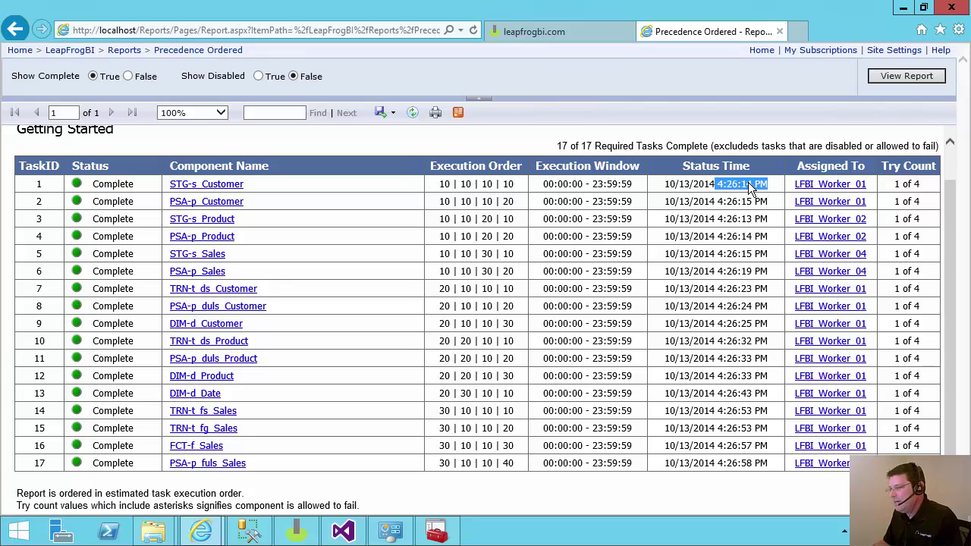
{"action": "left_click", "coordinate": [786, 470]}
{"action": "left_click_drag", "start_coordinate": [784, 464], "coordinate": [742, 472]}
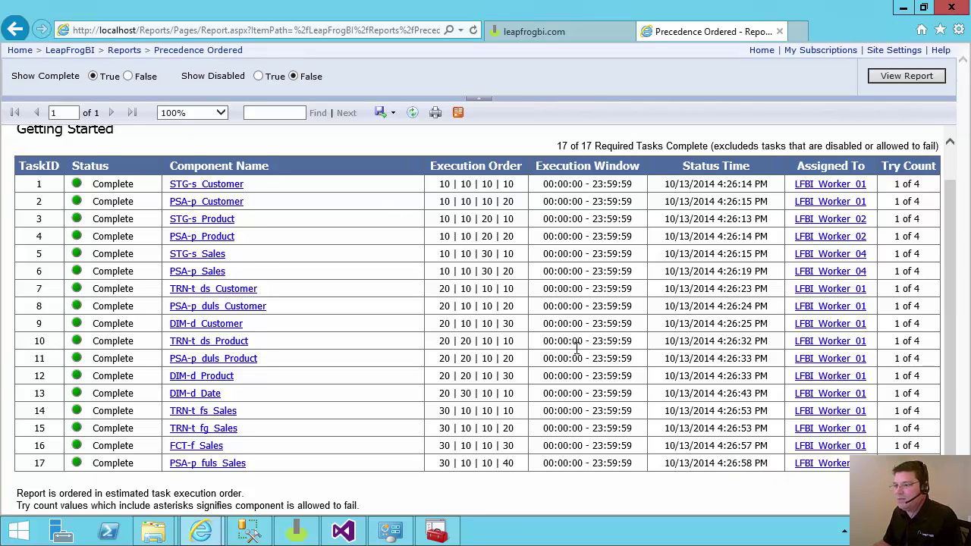
Open the Component History report from the Reports folder and run it for the FCT-f_Sales package
{"action": "scroll", "coordinate": [576, 347], "scroll_direction": "up", "scroll_amount": 1}
{"action": "left_click", "coordinate": [122, 51]}
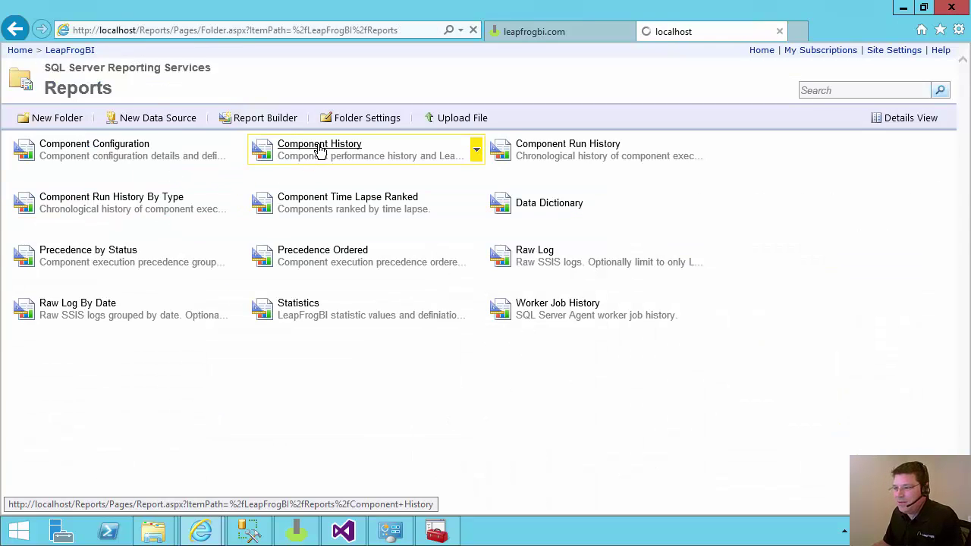
{"action": "left_click", "coordinate": [314, 143]}
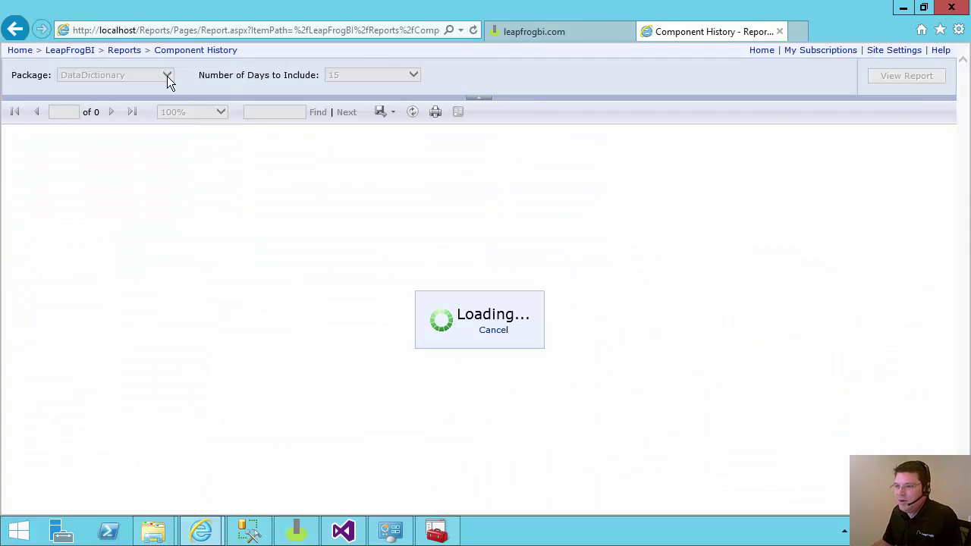
{"action": "left_click", "coordinate": [167, 76]}
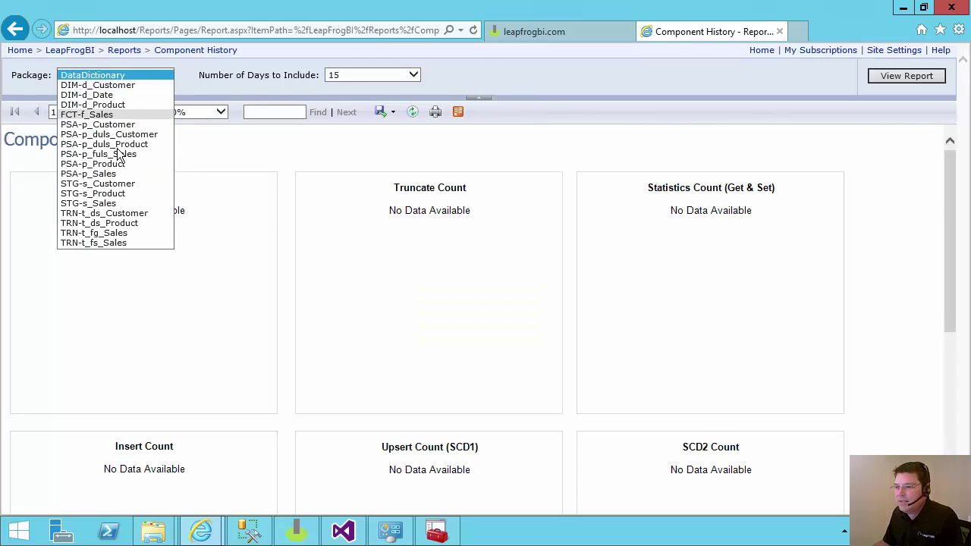
{"action": "left_click", "coordinate": [86, 115]}
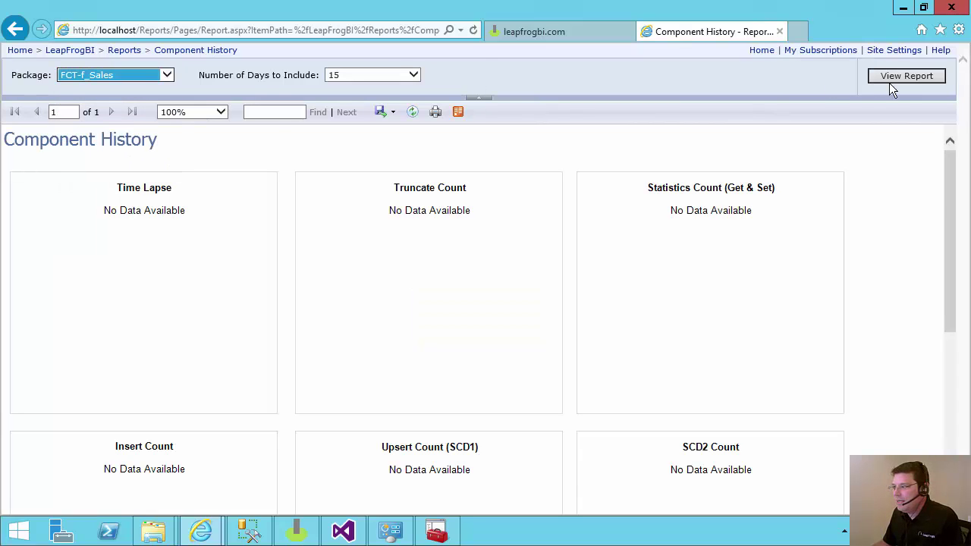
{"action": "left_click", "coordinate": [895, 81]}
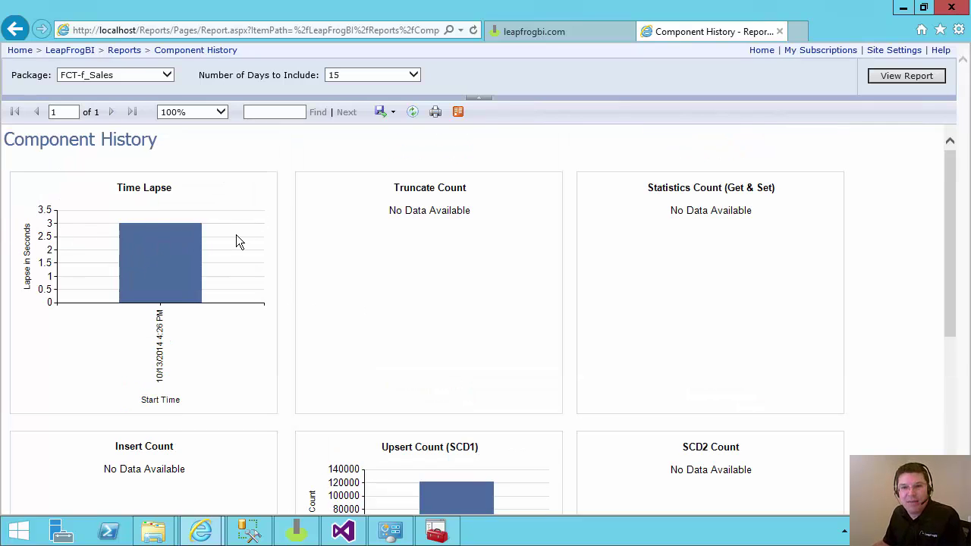
Examine the time lapse and upsert count charts, and return to the Reports folder
{"action": "scroll", "coordinate": [598, 235], "scroll_direction": "down", "scroll_amount": 3}
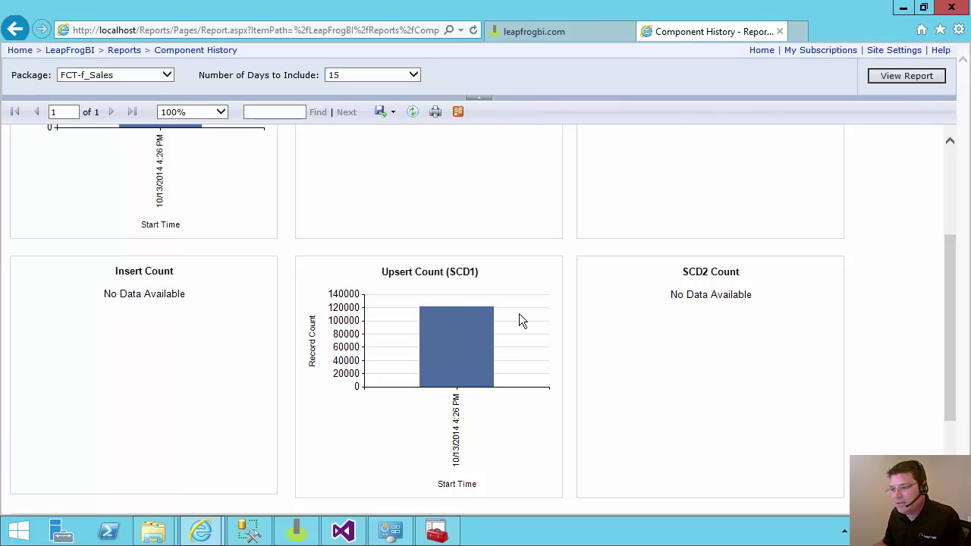
{"action": "scroll", "coordinate": [607, 327], "scroll_direction": "up", "scroll_amount": 3}
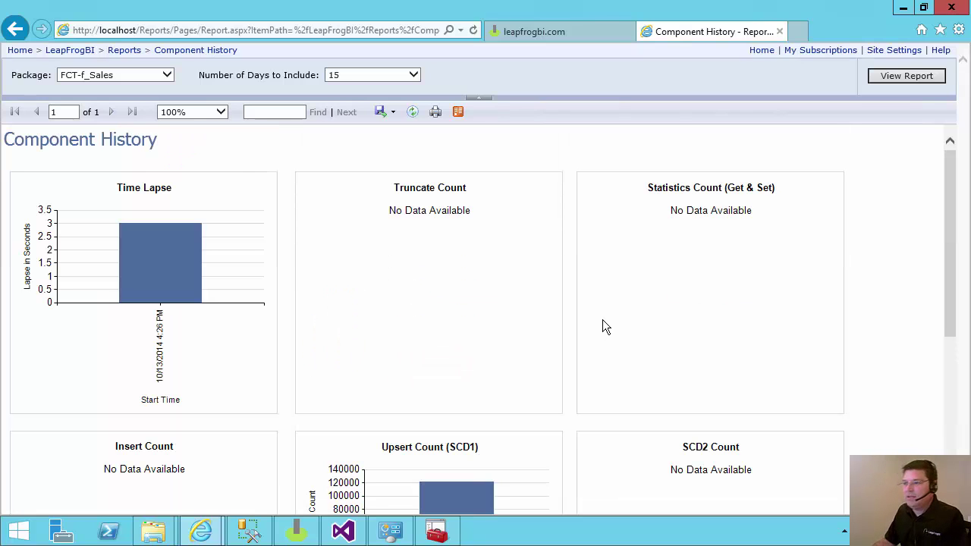
{"action": "left_click", "coordinate": [126, 50]}
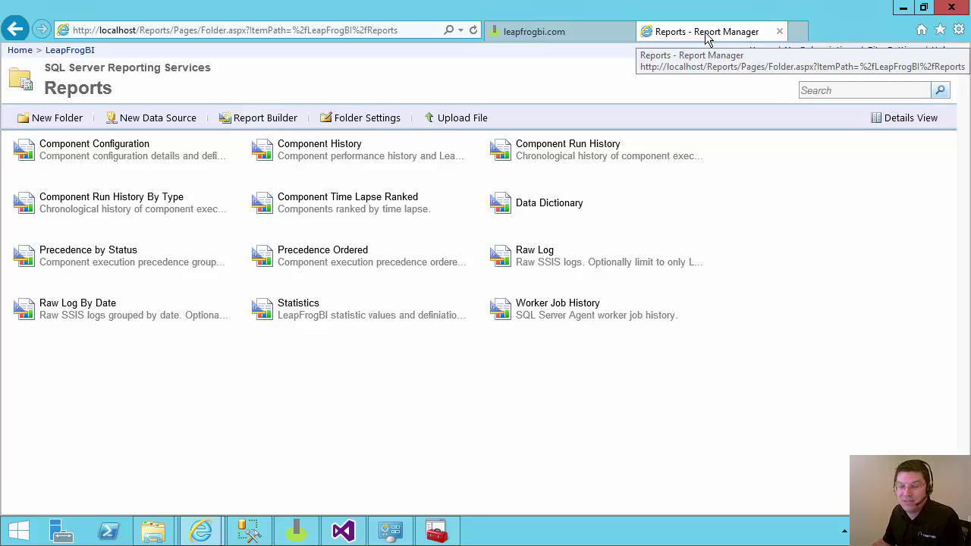
Switch to SQL Server Management Studio and refresh the GettingStarted database's table list
{"action": "left_click", "coordinate": [249, 531]}
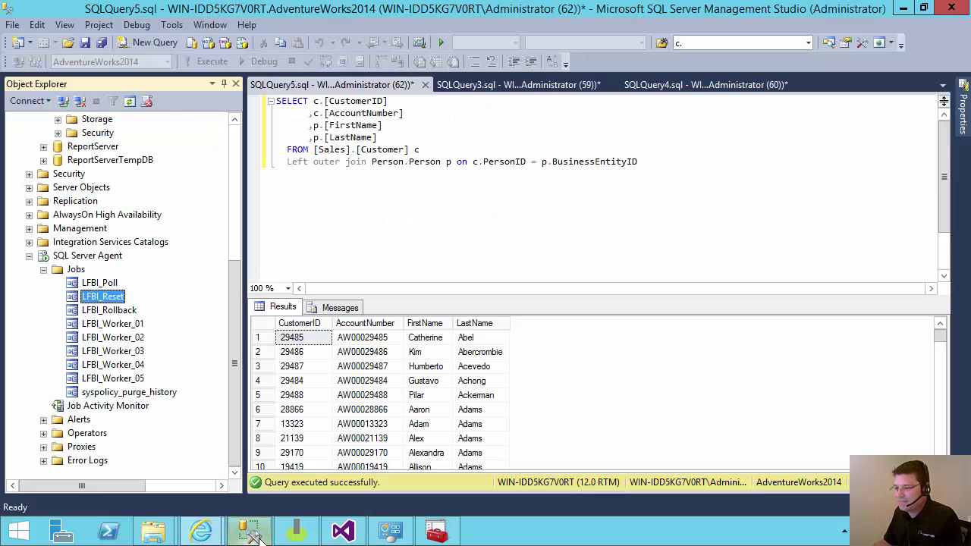
{"action": "scroll", "coordinate": [200, 217], "scroll_direction": "up", "scroll_amount": 6}
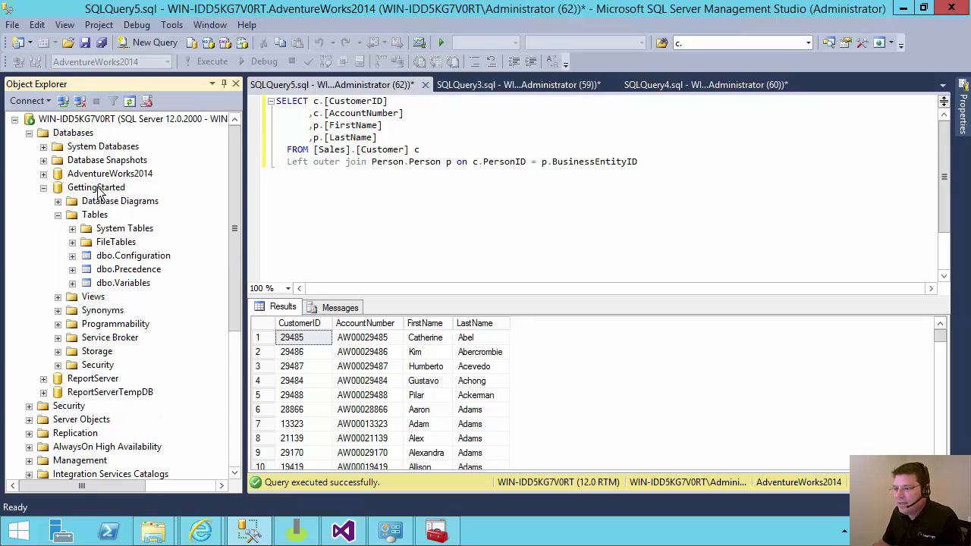
{"action": "right_click", "coordinate": [95, 214]}
{"action": "left_click", "coordinate": [118, 311]}
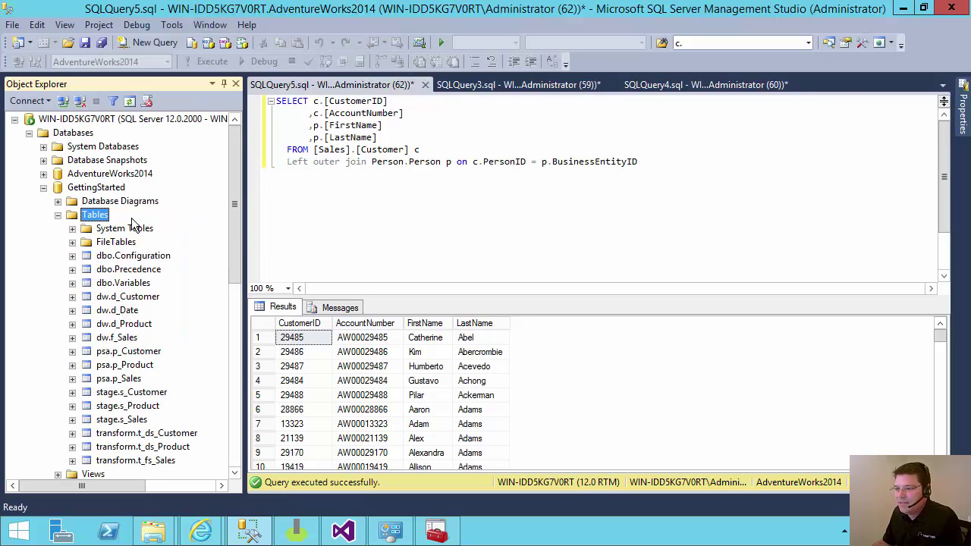
Query the top 1000 rows of the dw.f_Sales table and enlarge the results area
{"action": "scroll", "coordinate": [205, 301], "scroll_direction": "down", "scroll_amount": 1}
{"action": "right_click", "coordinate": [120, 296]}
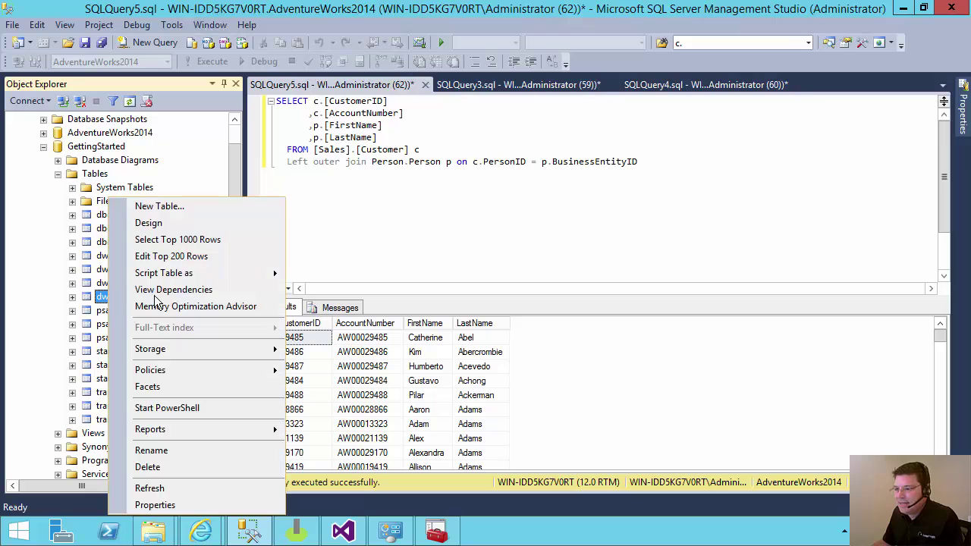
{"action": "key", "text": "Escape"}
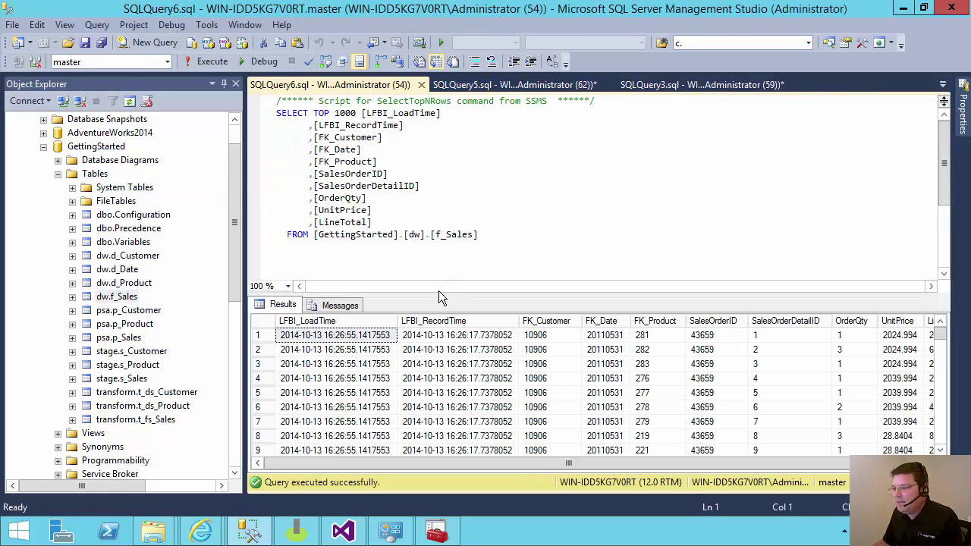
{"action": "left_click_drag", "start_coordinate": [440, 294], "coordinate": [440, 158]}
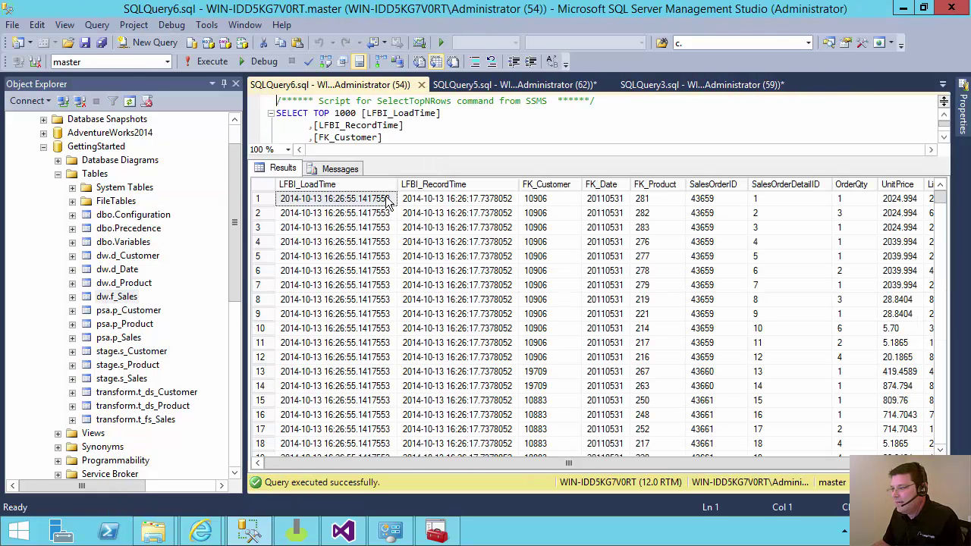
Inspect the foreign key, sales order ID, quantity, unit price and line total columns in the dw.f_Sales results
{"action": "left_click_drag", "start_coordinate": [546, 199], "coordinate": [764, 480]}
{"action": "left_click", "coordinate": [648, 402], "text": "shift"}
{"action": "left_click", "coordinate": [784, 463]}
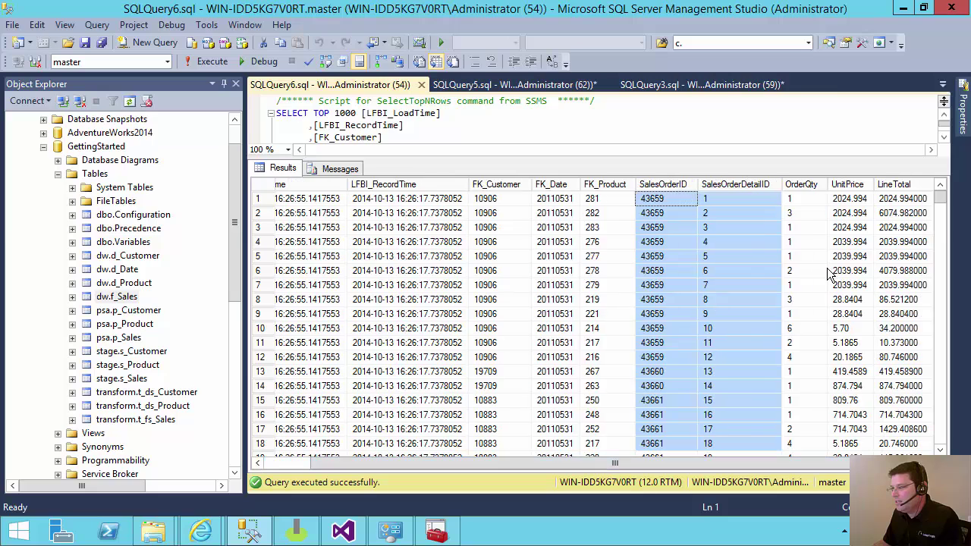
{"action": "left_click_drag", "start_coordinate": [810, 201], "coordinate": [869, 446]}
{"action": "left_click", "coordinate": [900, 371]}
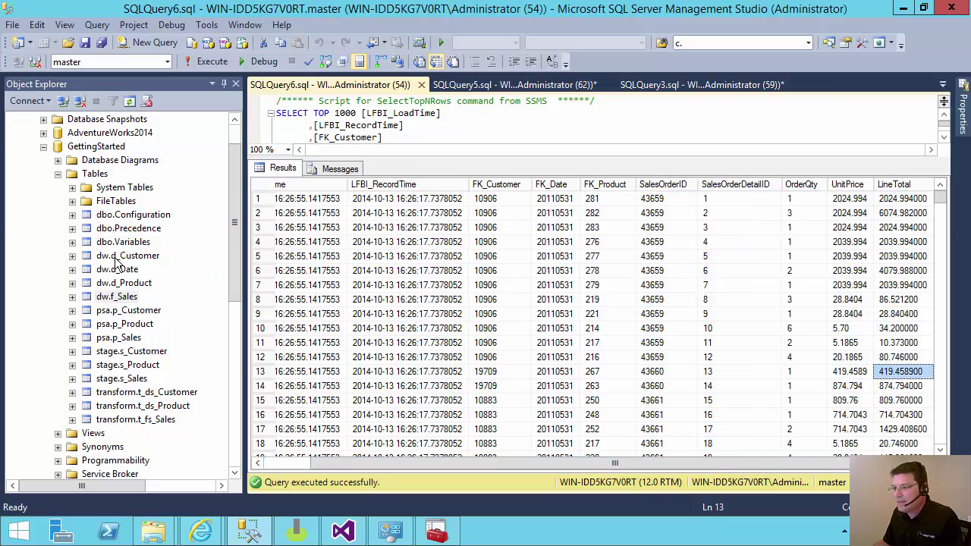
Query the top 1000 rows of dw.d_Product and inspect its LFBI_ID, ProductID, Name and ProductNumber columns
{"action": "right_click", "coordinate": [106, 285]}
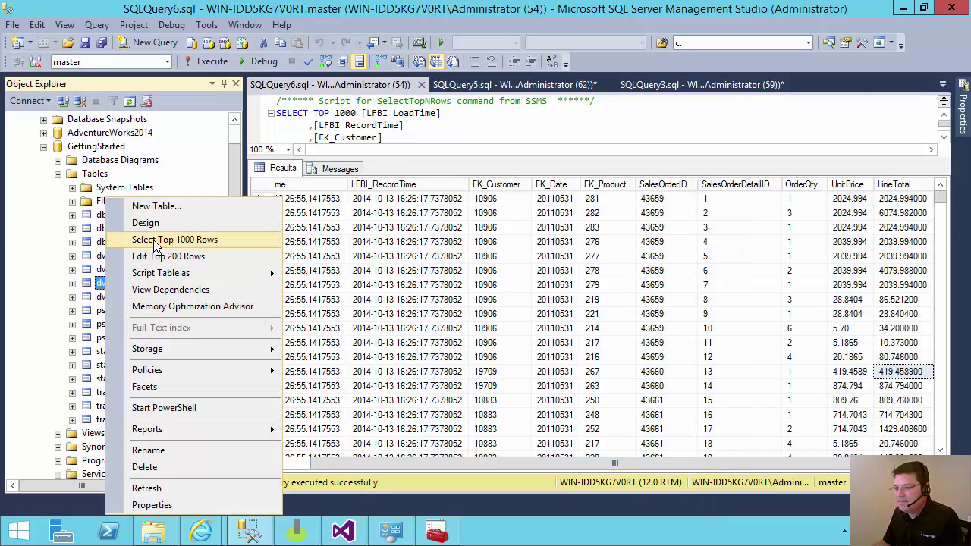
{"action": "left_click", "coordinate": [129, 238]}
{"action": "left_click_drag", "start_coordinate": [291, 370], "coordinate": [316, 335]}
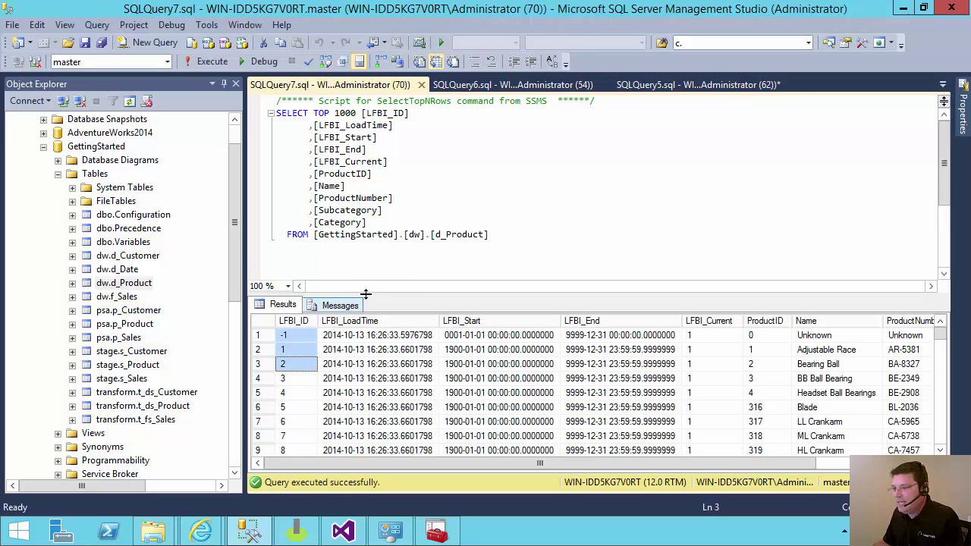
{"action": "left_click_drag", "start_coordinate": [366, 295], "coordinate": [374, 183]}
{"action": "left_click_drag", "start_coordinate": [761, 229], "coordinate": [766, 286]}
{"action": "left_click_drag", "start_coordinate": [833, 229], "coordinate": [940, 226]}
{"action": "left_click", "coordinate": [505, 150]}
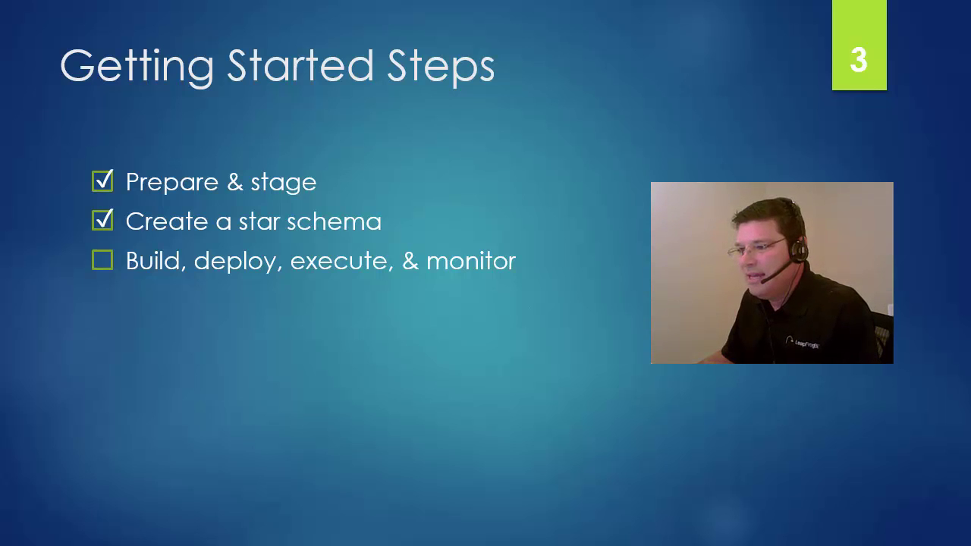
{"action": "key", "text": "Right"}
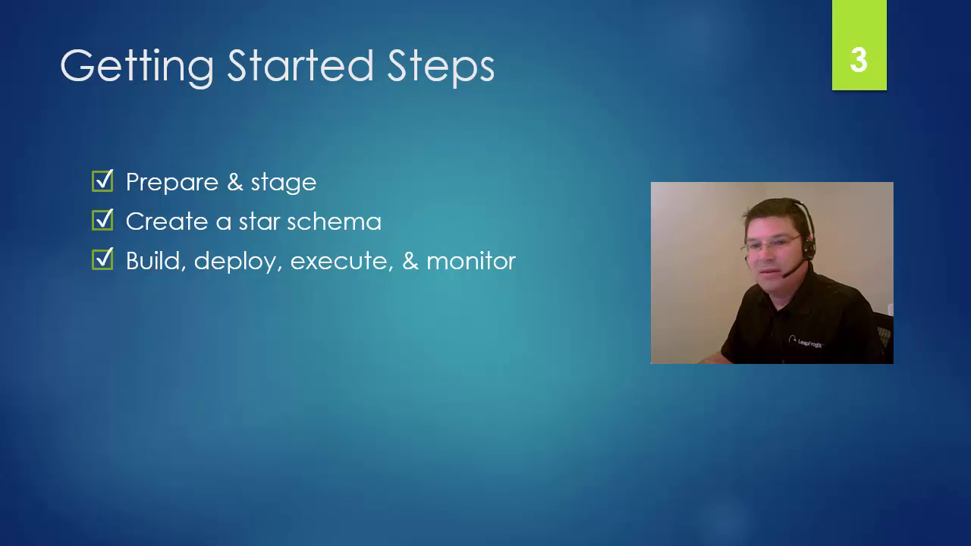
{"action": "key", "text": "Right"}
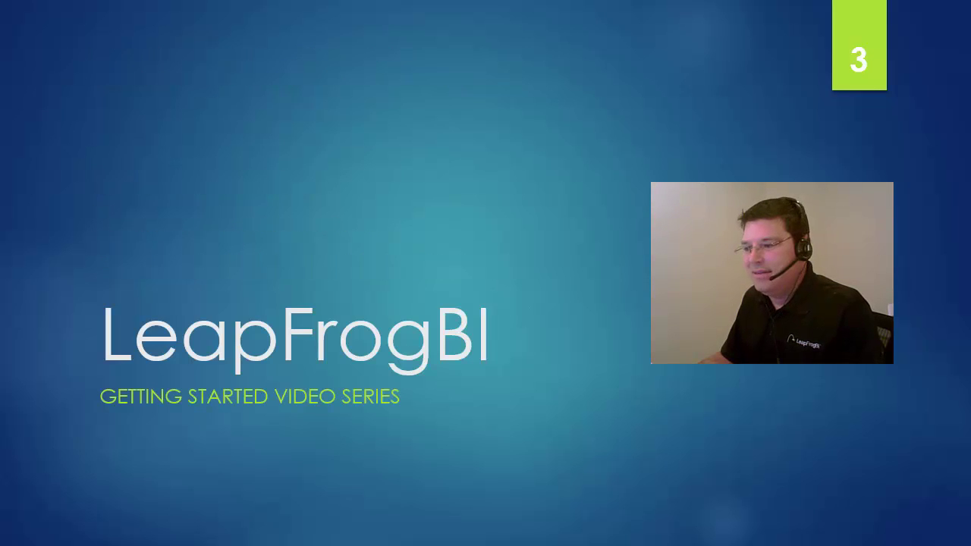